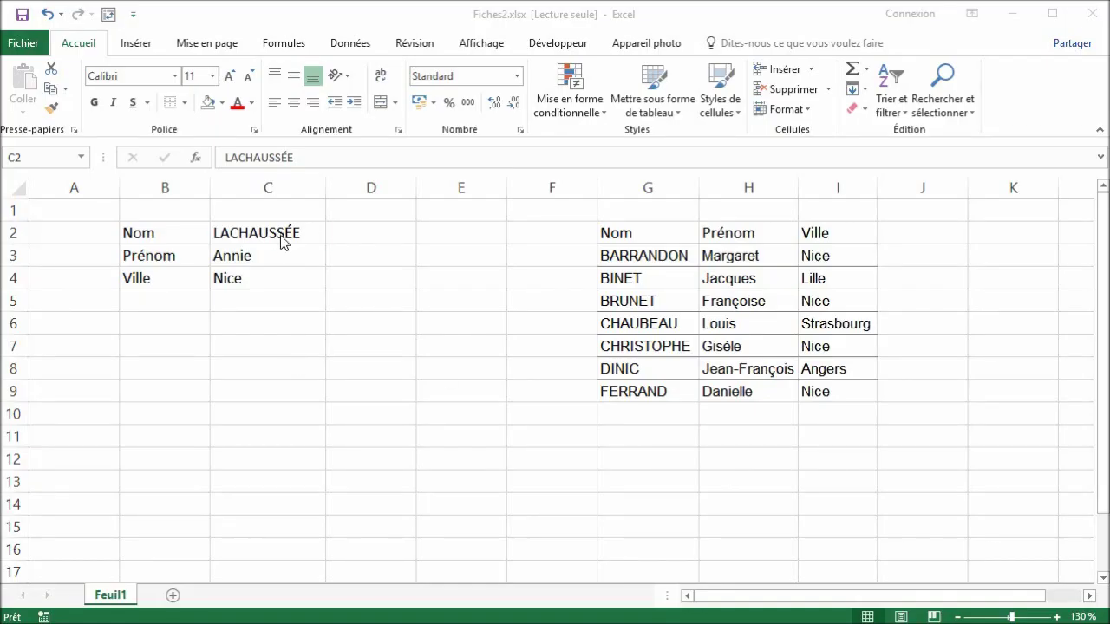
Select the new entry in C2:C4 and the list rows G2:I9, G9:I9, G10:I10 and G11:I11.
mouse_move(280, 232)
mouse_down()
mouse_move(279, 290)
mouse_move(280, 280)
mouse_up()
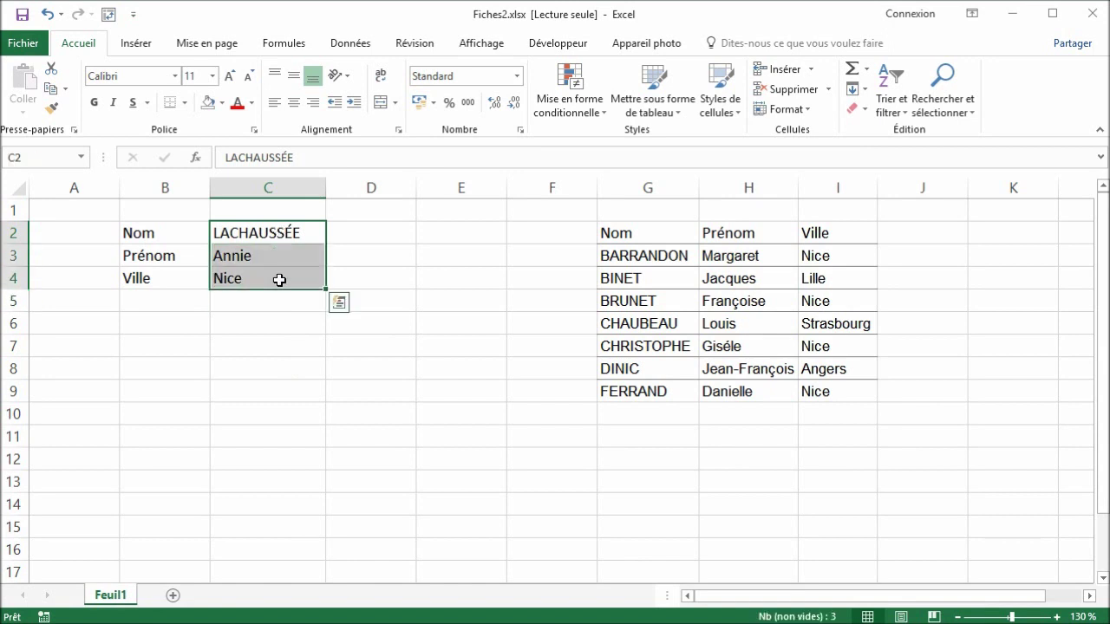
drag(656, 392, 816, 391)
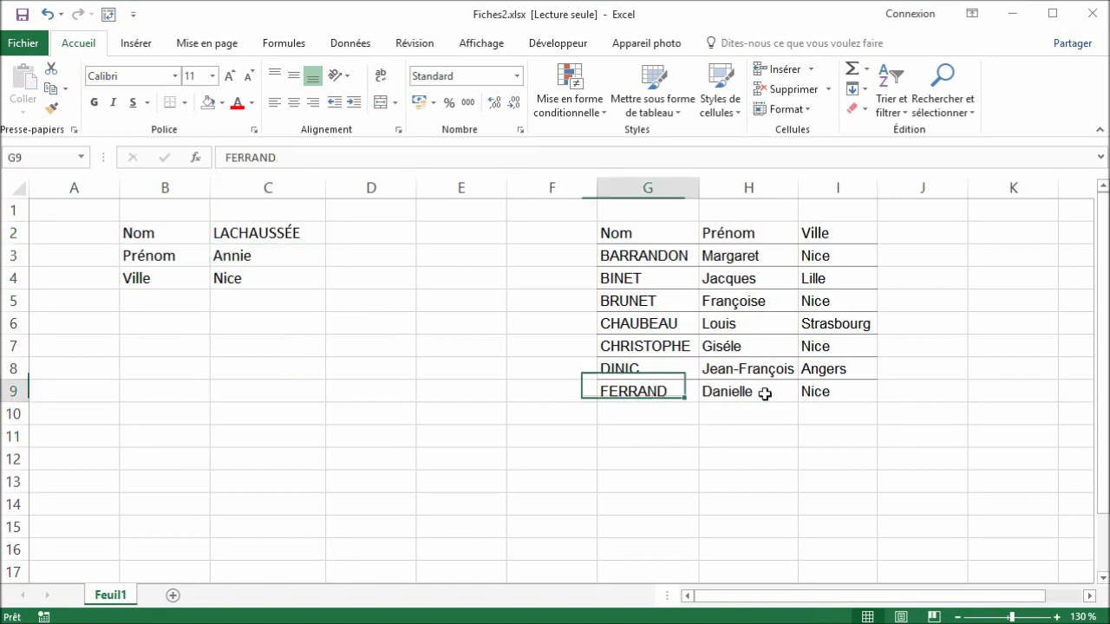
drag(677, 235, 833, 384)
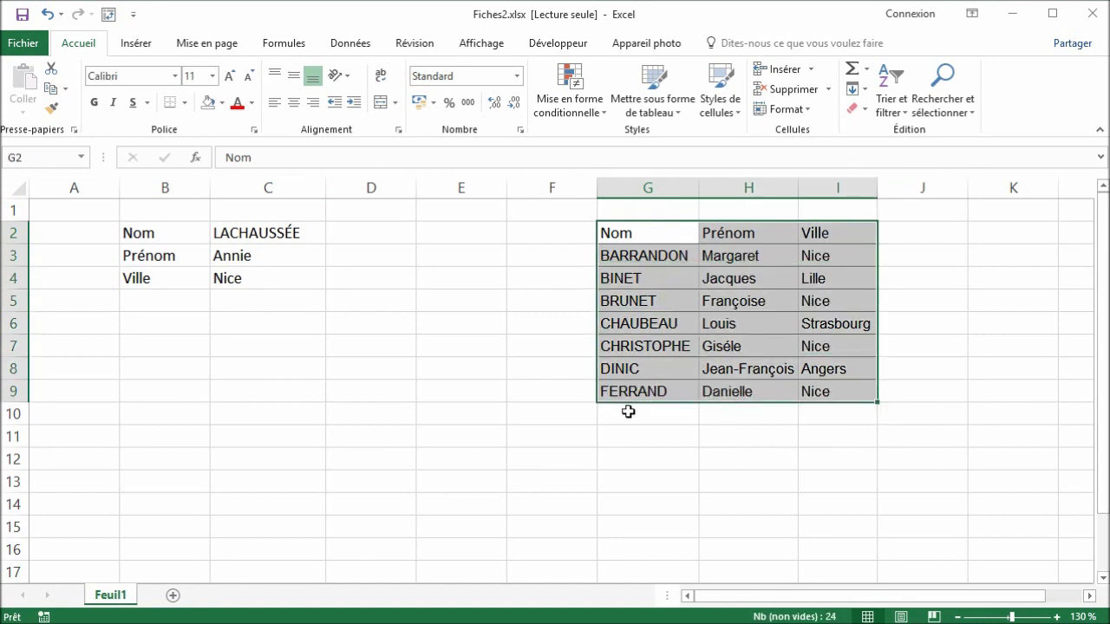
drag(628, 412, 820, 414)
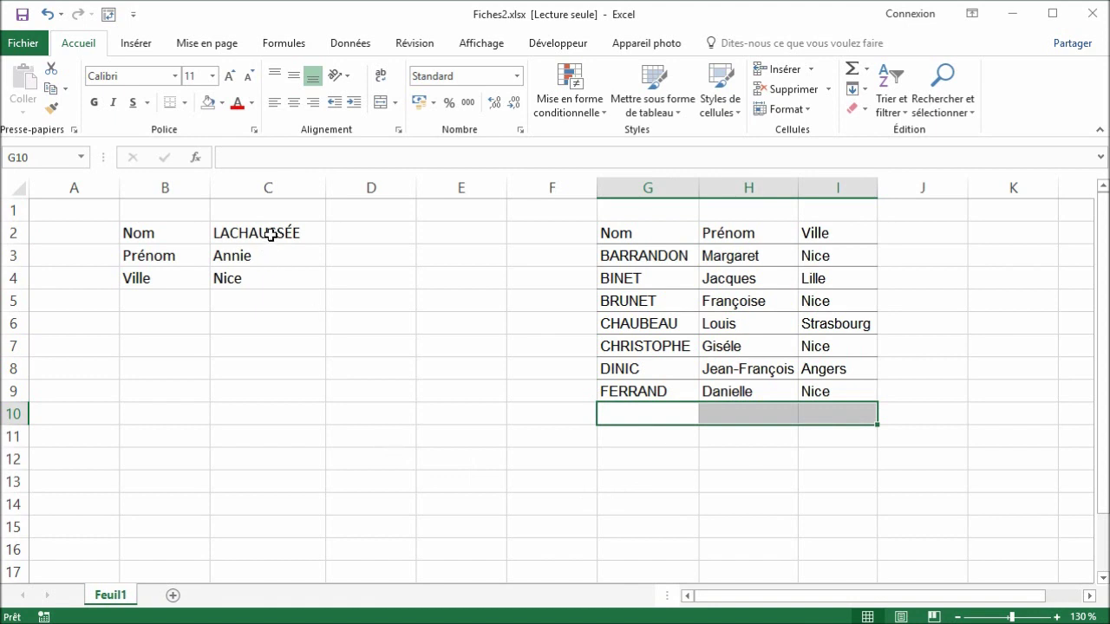
drag(271, 234, 272, 279)
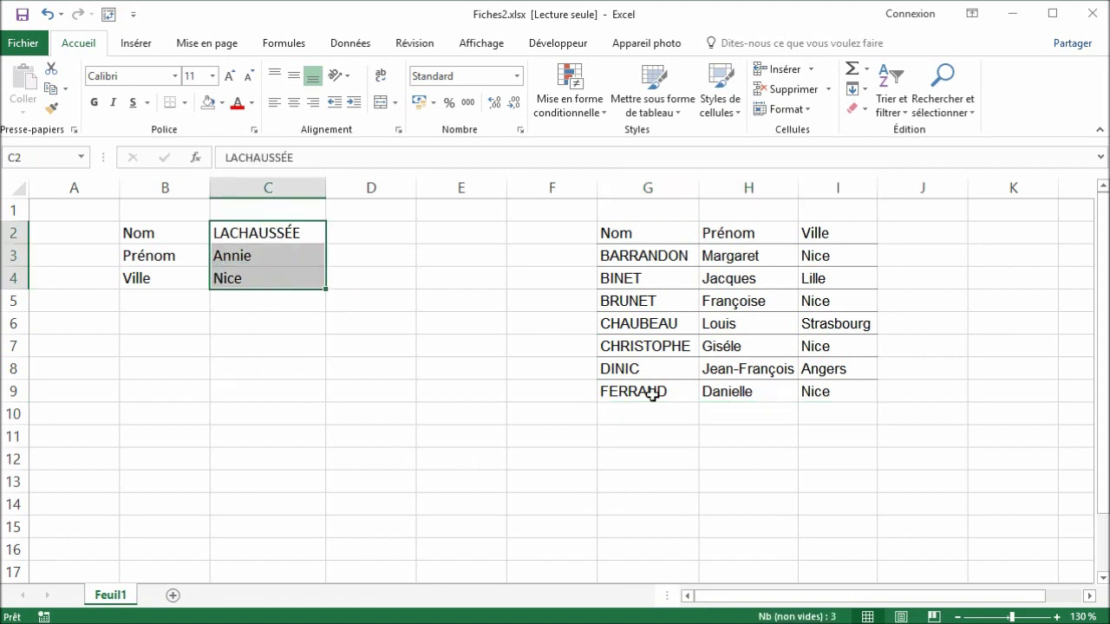
drag(658, 435, 822, 443)
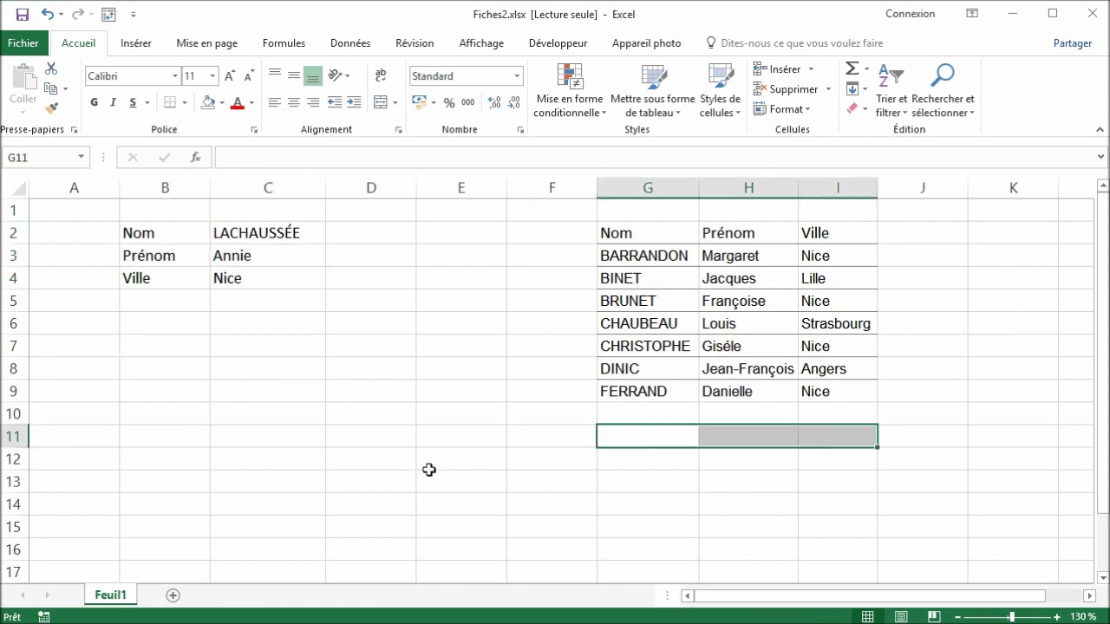
Navigate the G:I list from the Nom header with Ctrl+arrow jumps to its last row and back.
click(639, 233)
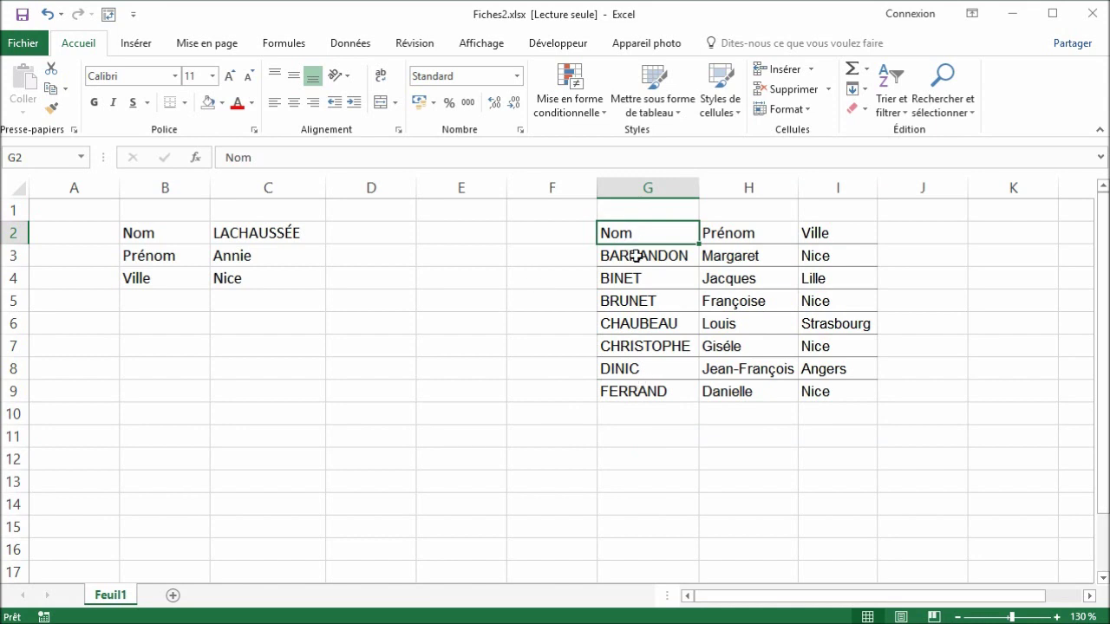
click(637, 256)
click(737, 231)
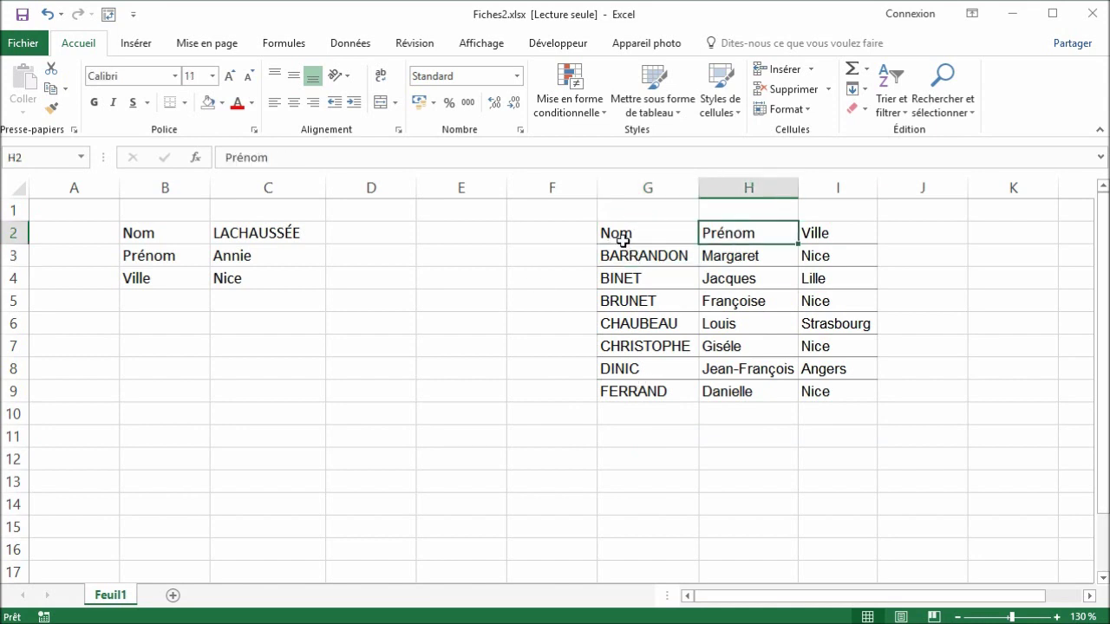
click(638, 238)
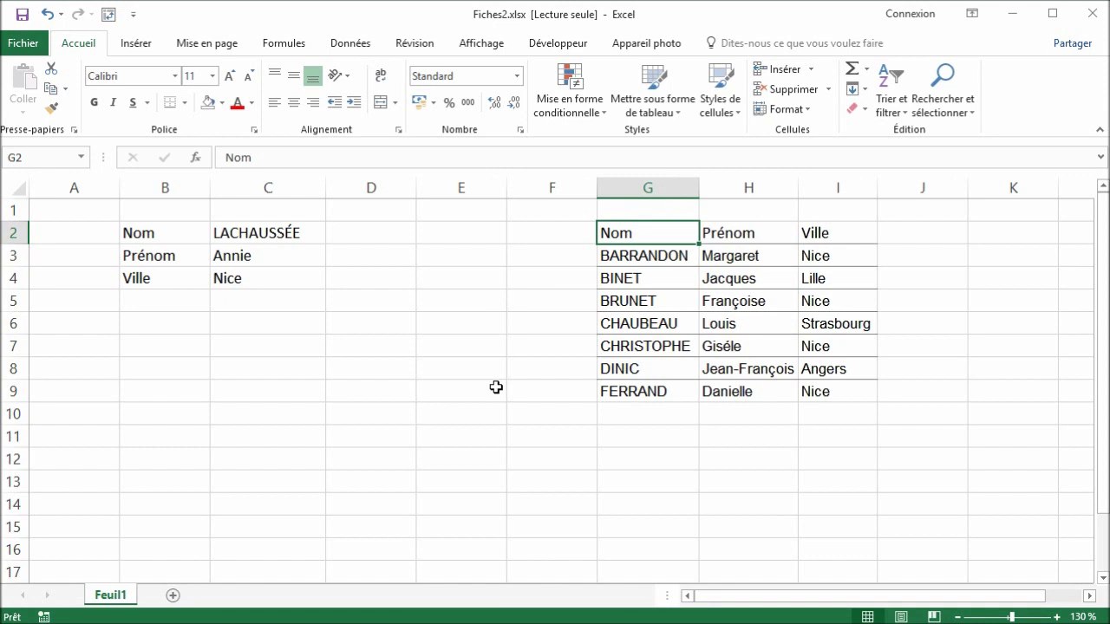
key(ctrl+Down)
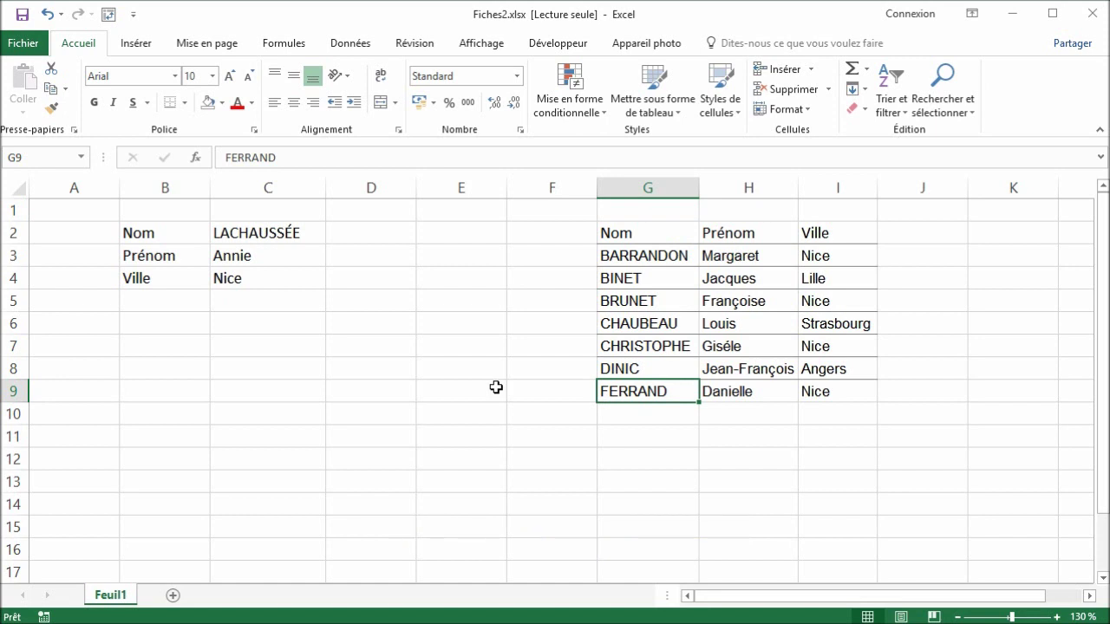
key(ctrl+Right)
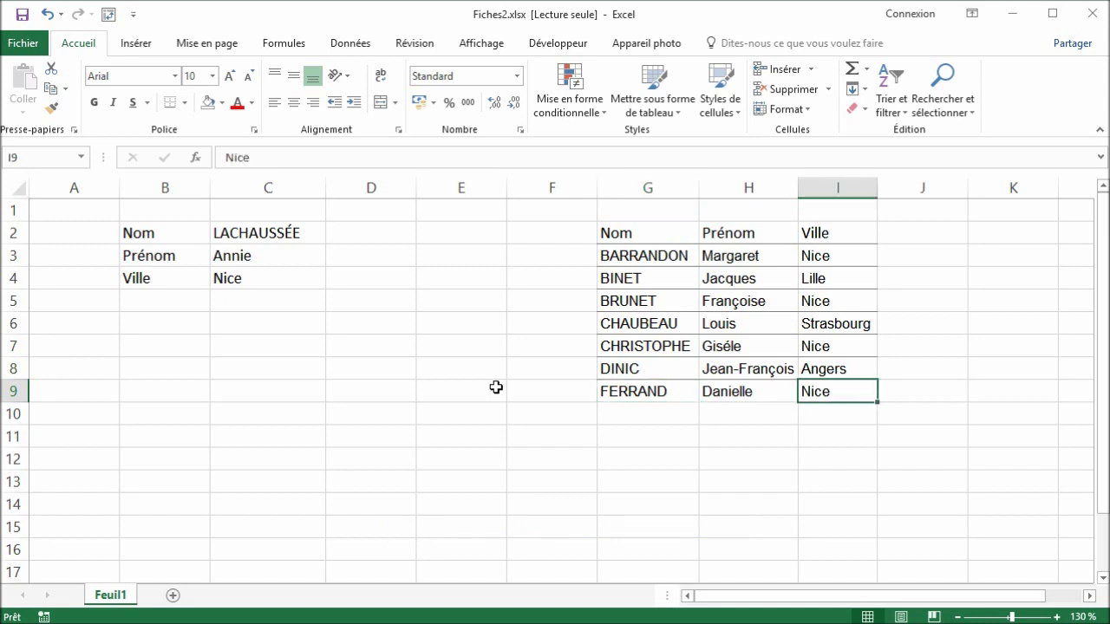
key(ctrl+Up)
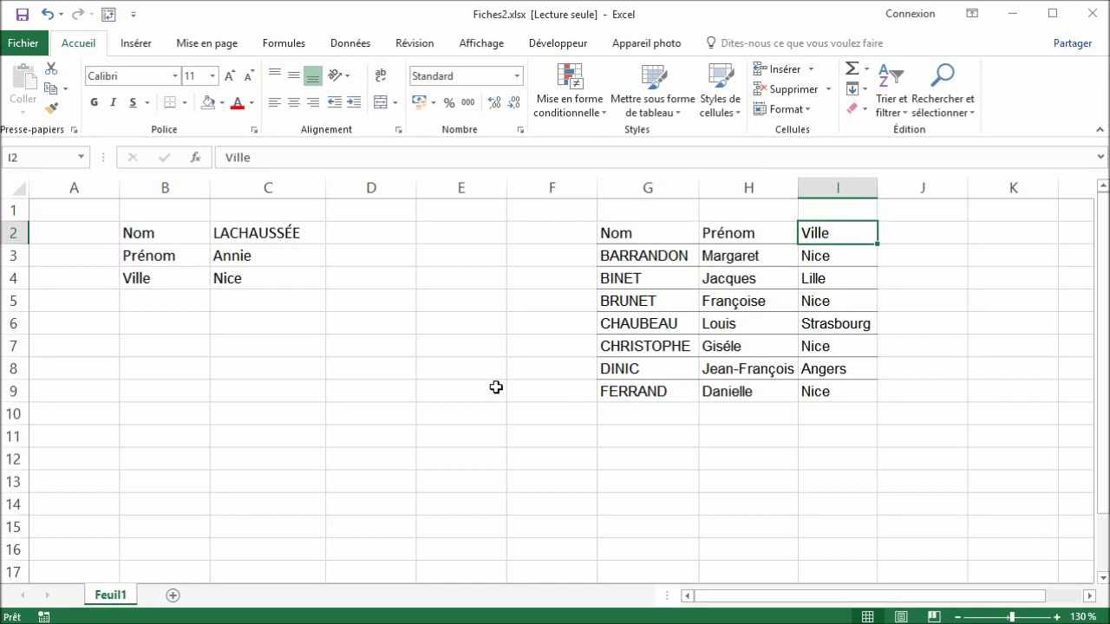
key(ctrl+Left)
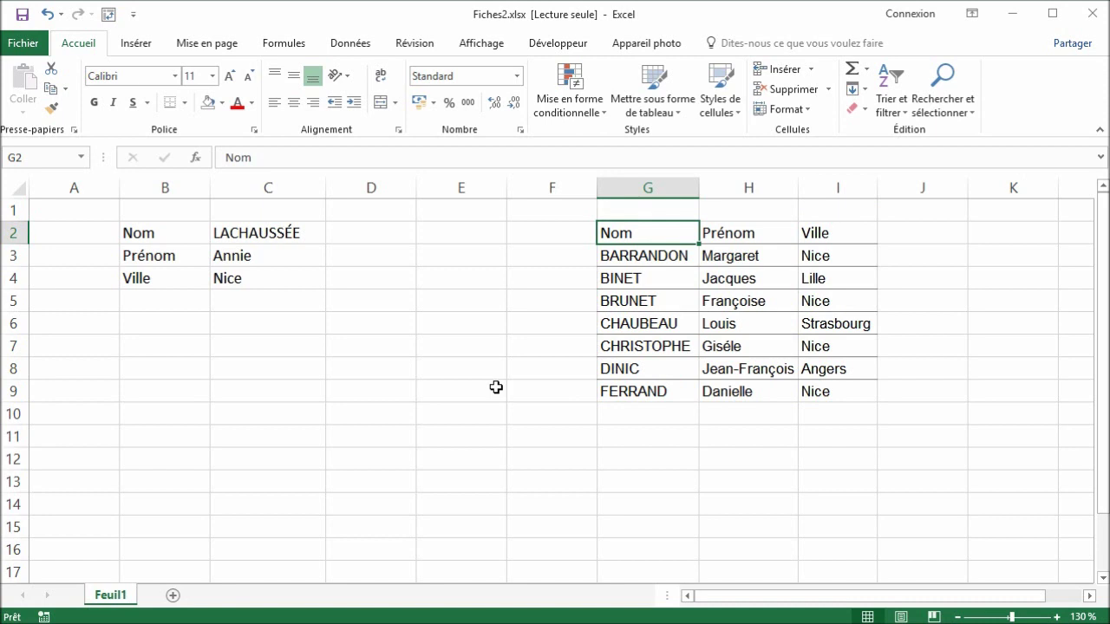
Select BARRANDON, BRUNET, the Prénom header and LACHAUSSÉE in C2 in turn.
click(631, 255)
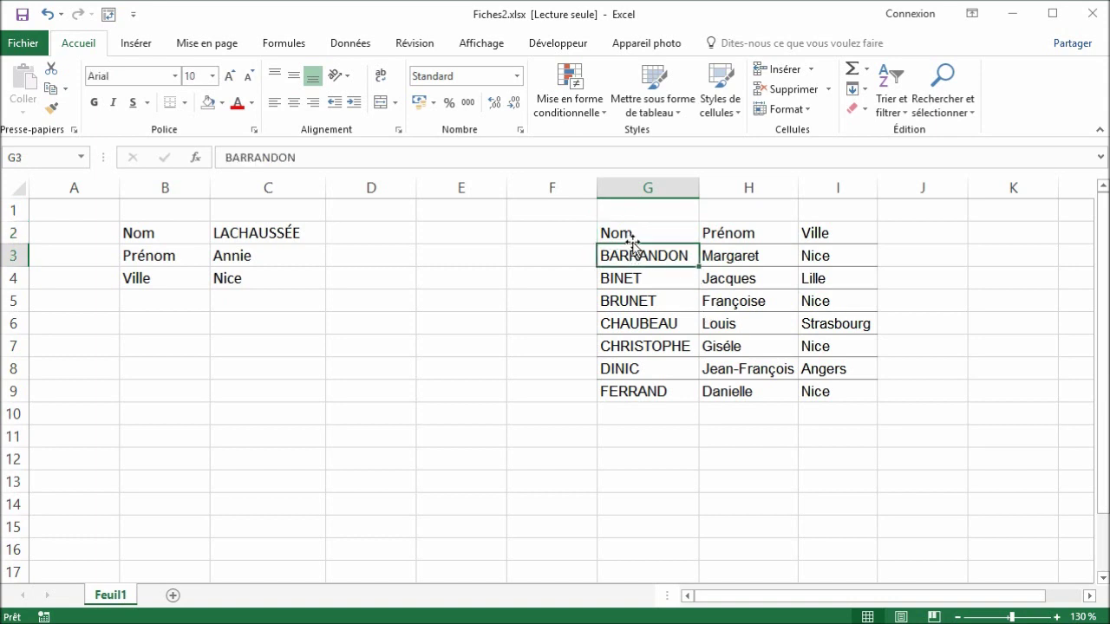
click(625, 280)
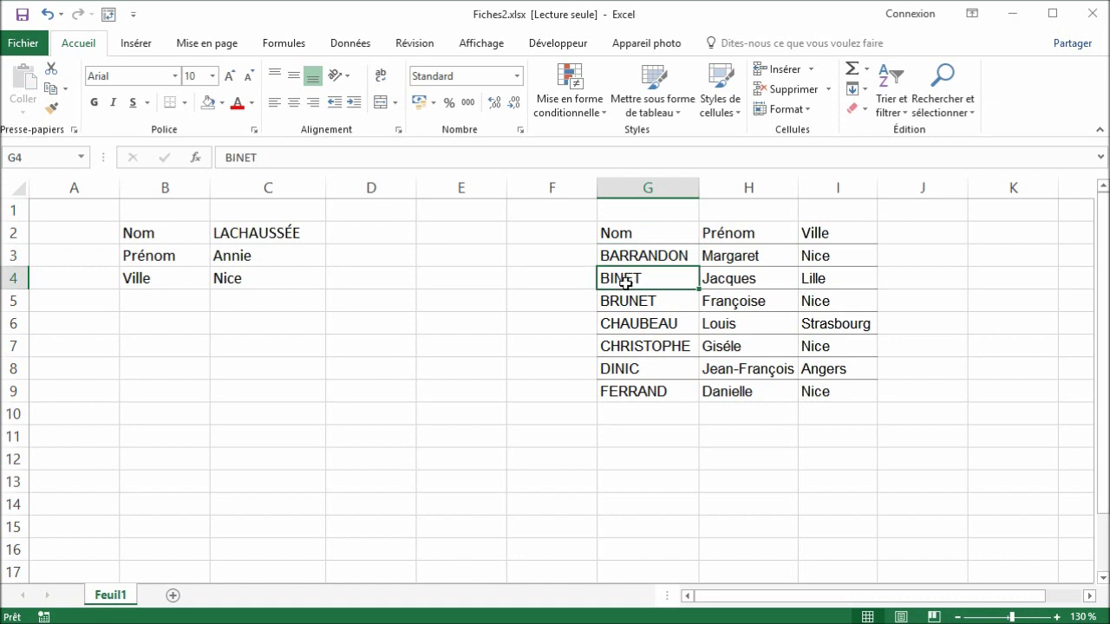
click(633, 301)
click(732, 240)
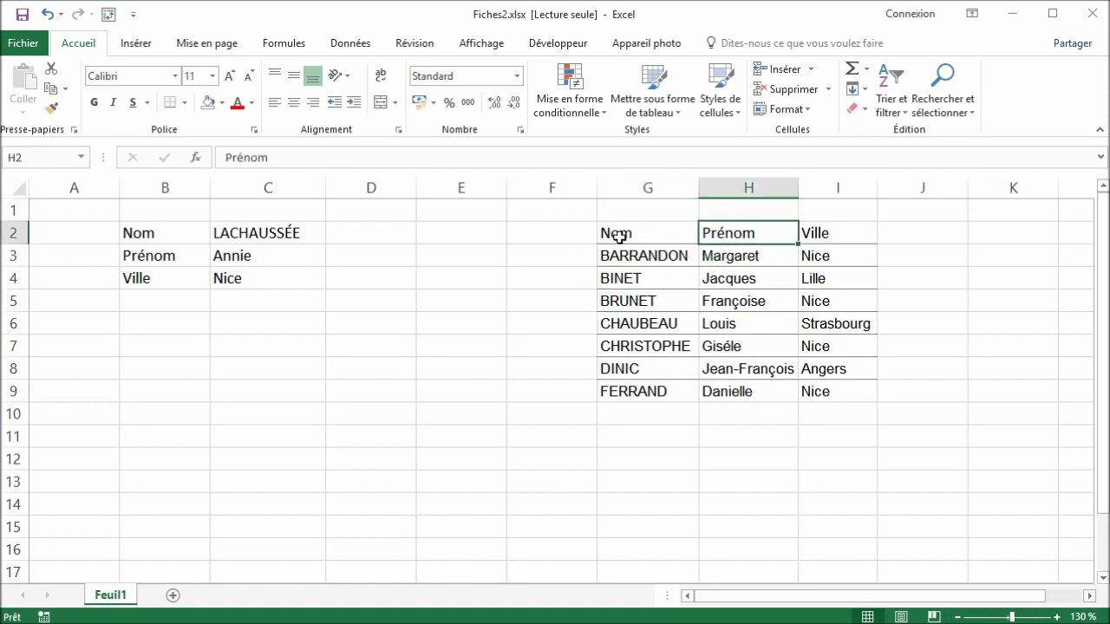
click(299, 239)
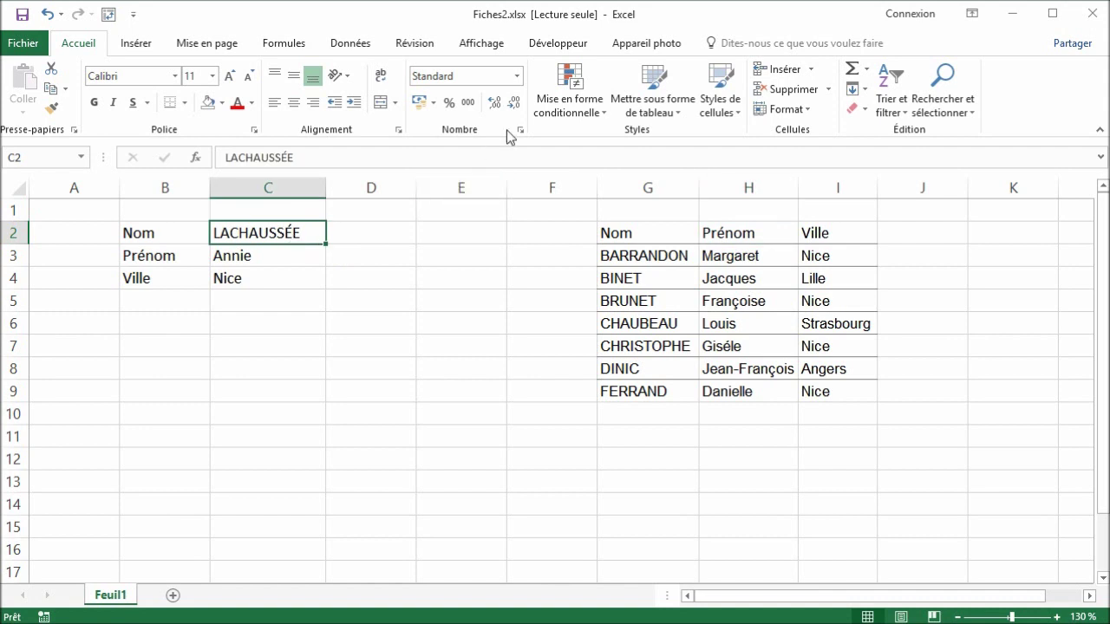
Record a macro named test that enters 10 in E4.
click(595, 44)
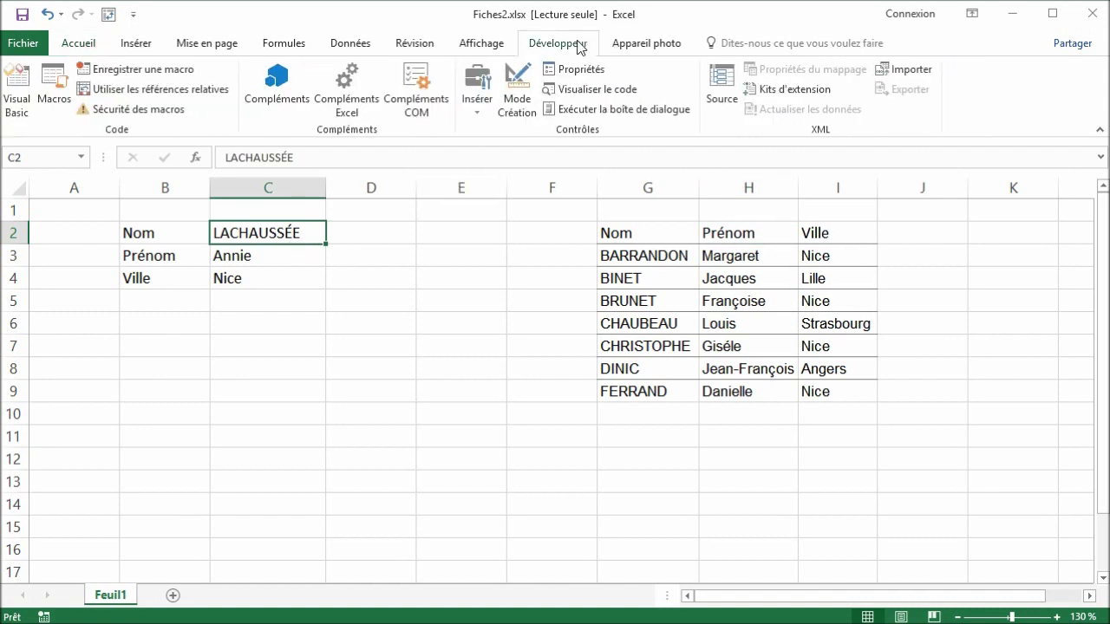
click(164, 73)
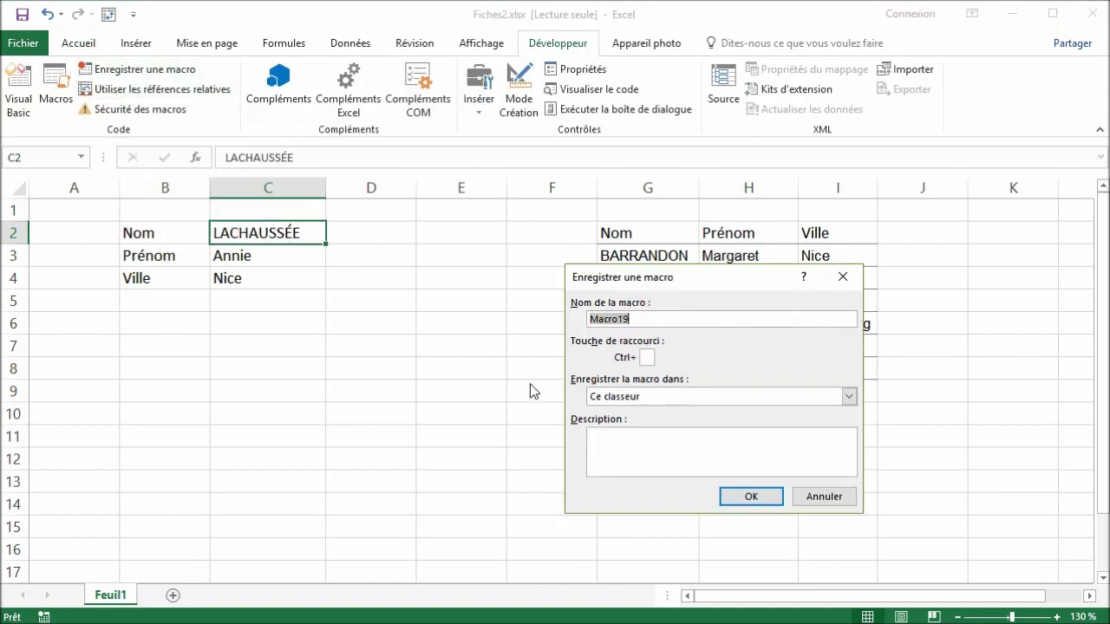
text(test)
click(750, 497)
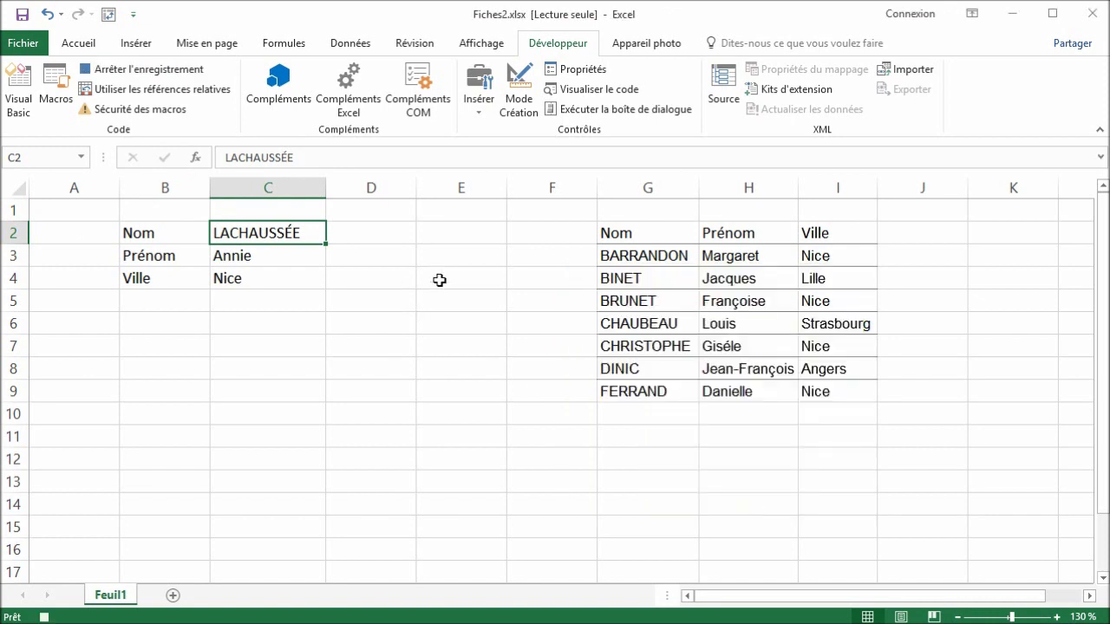
click(481, 283)
text(10)
key(Return)
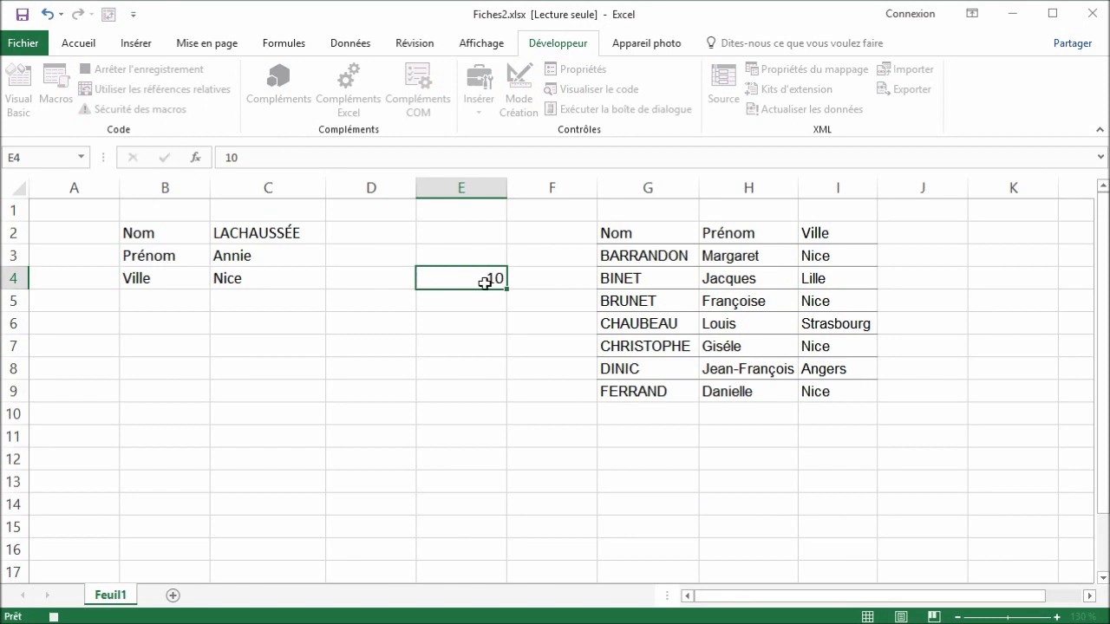
click(164, 69)
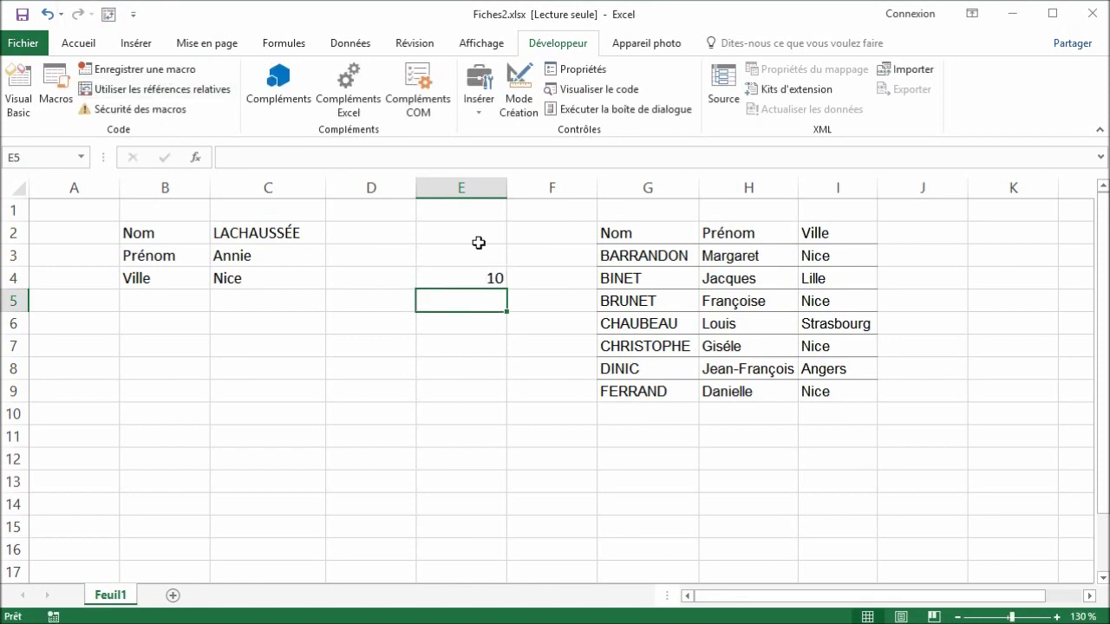
Clear the 10 from E4 and bring up the Macros list.
click(476, 276)
key(Delete)
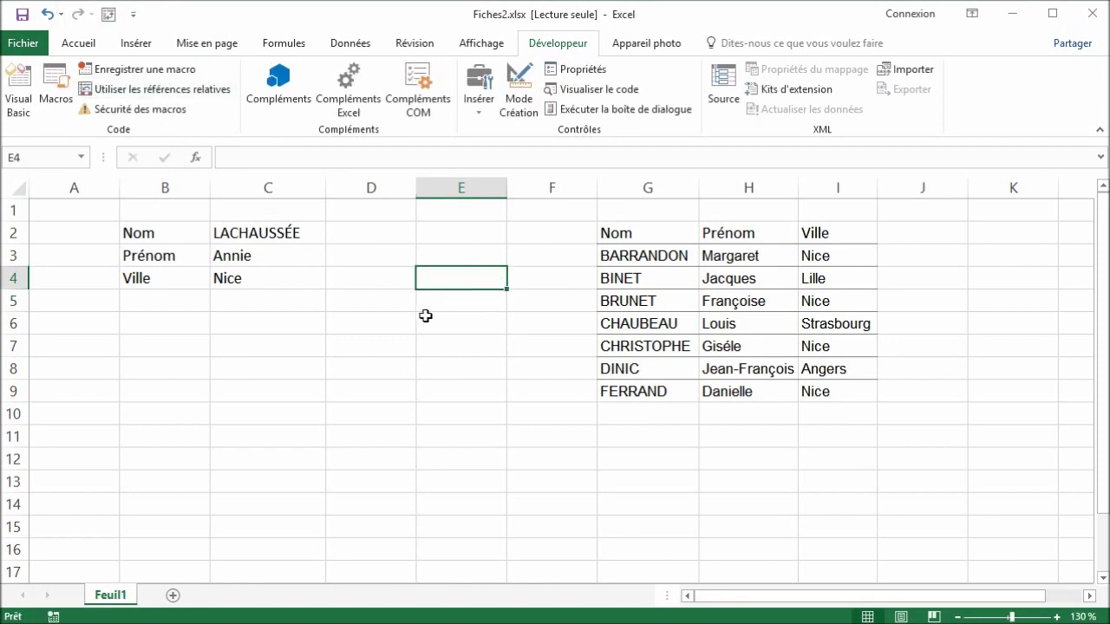
click(61, 97)
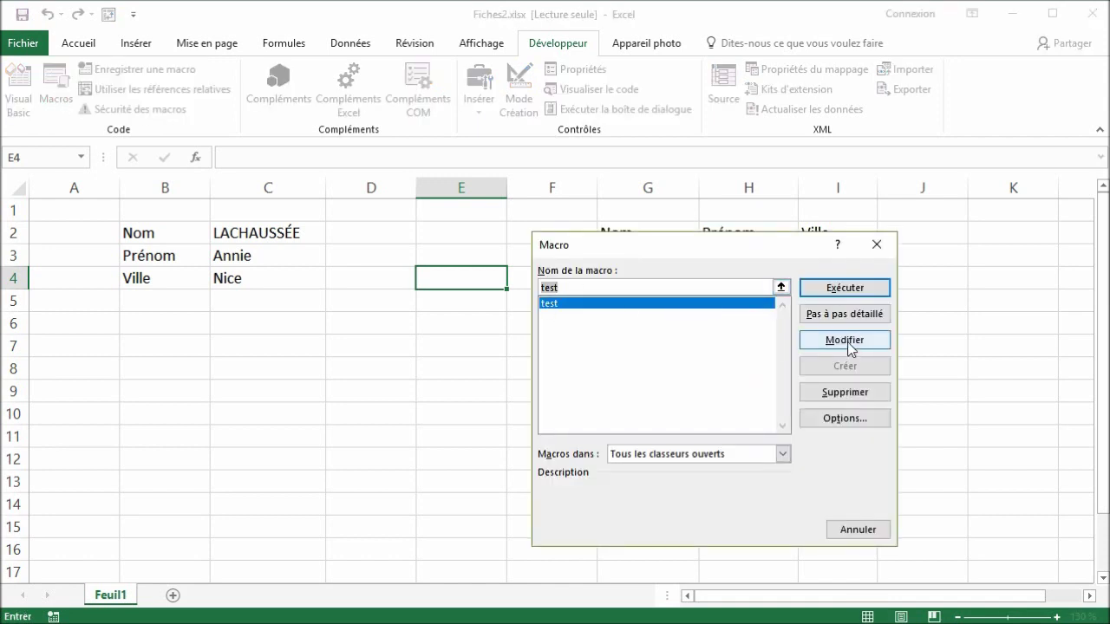
Edit the test macro in Module1 and delete its recorded lines, keeping Sub test() and End Sub.
click(845, 341)
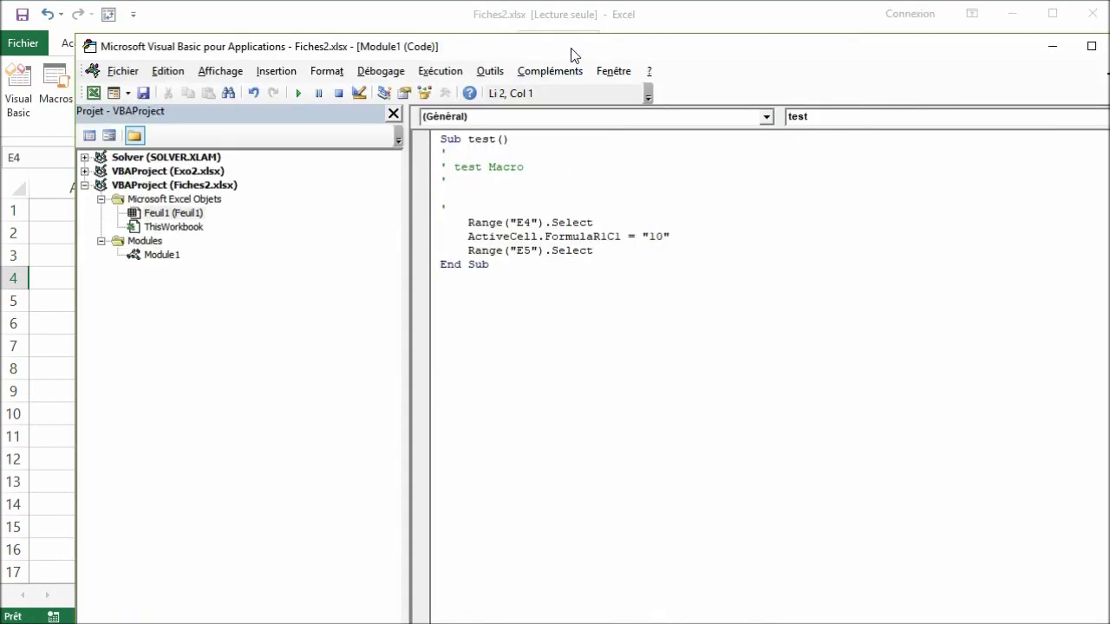
drag(570, 54, 551, 79)
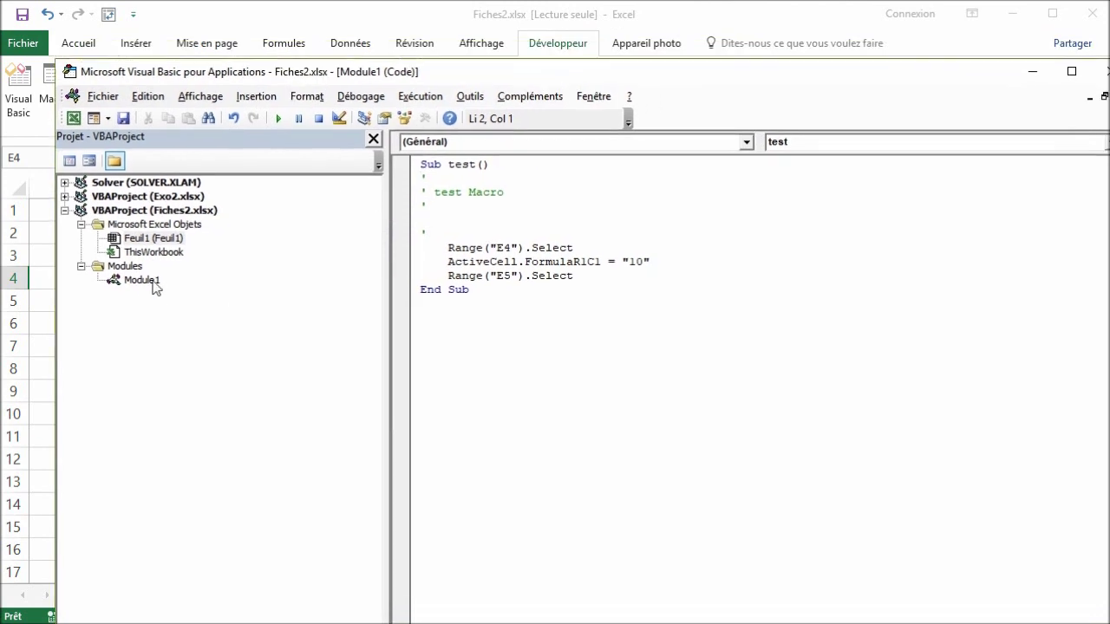
click(136, 283)
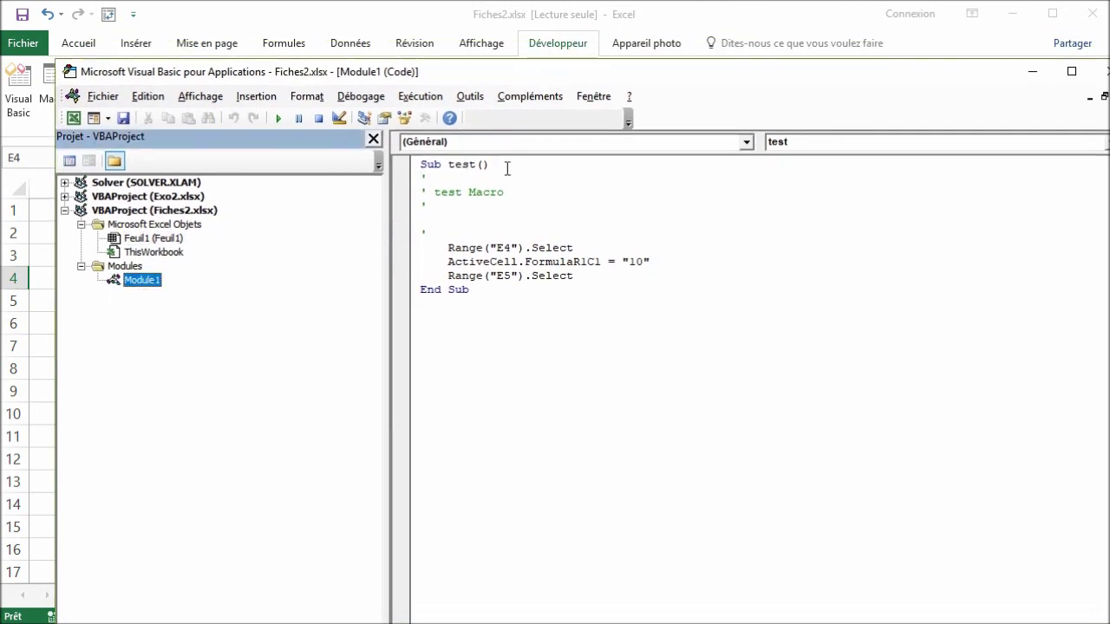
mouse_move(553, 75)
mouse_down()
mouse_move(670, 236)
mouse_move(650, 297)
mouse_move(642, 272)
mouse_up()
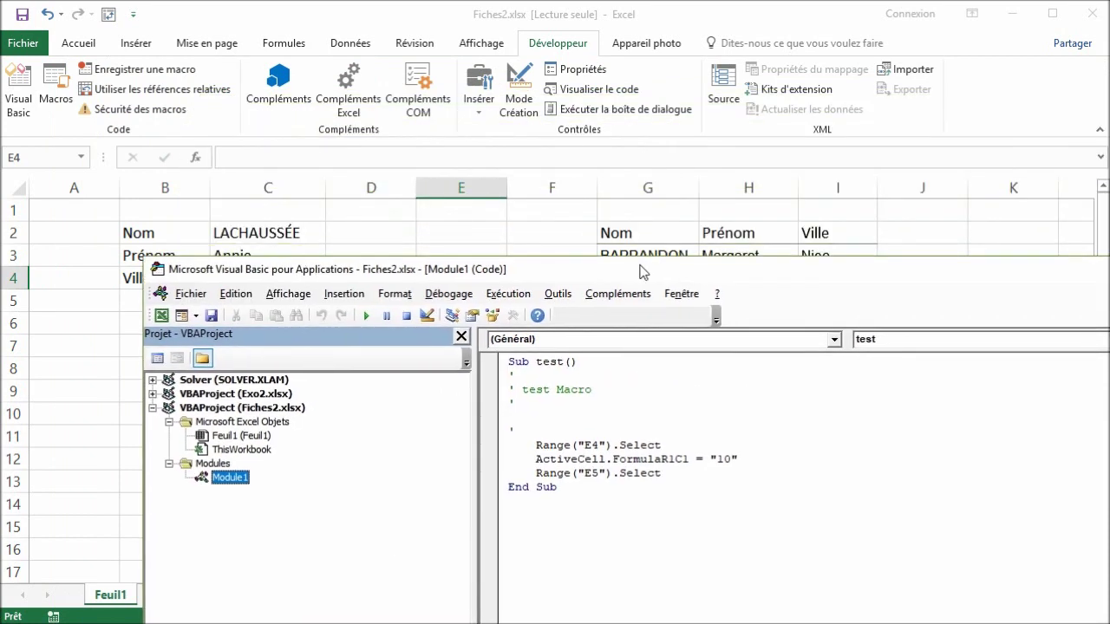
drag(663, 473, 491, 385)
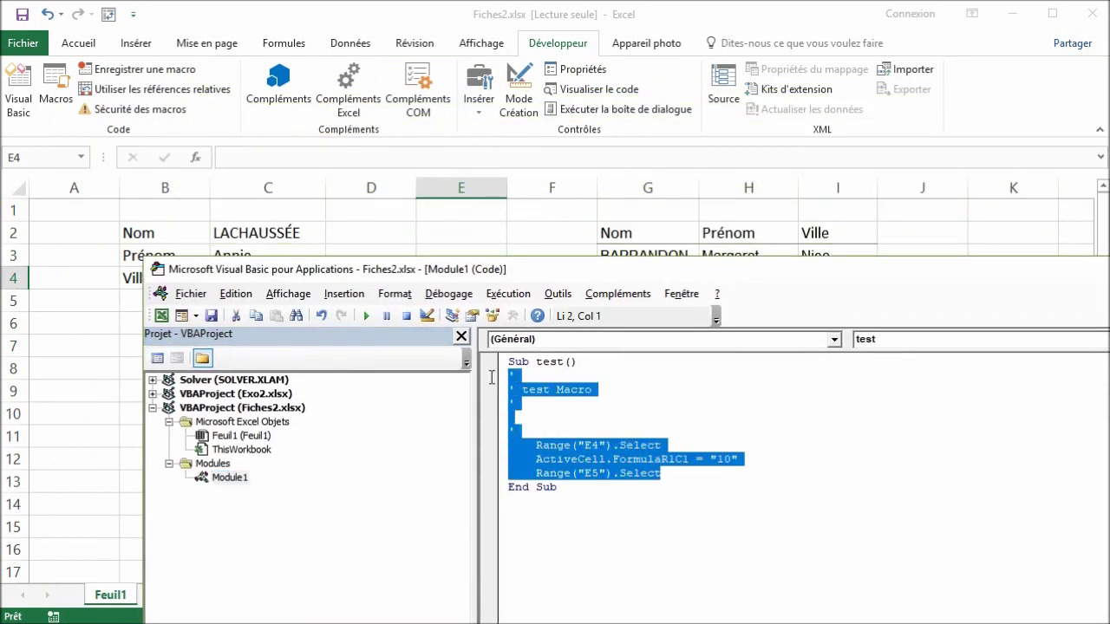
key(Delete)
Write MsgBox ActiveCell.Row as the single line inside Sub test.
drag(450, 270, 492, 270)
text(Acti)
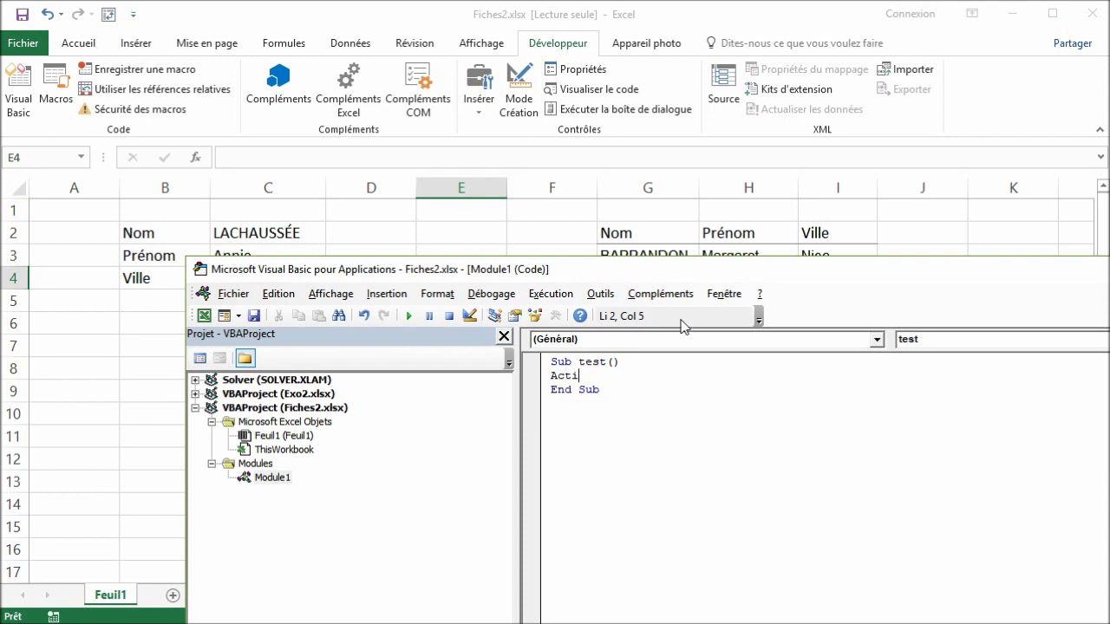
text(veCell)
text(.)
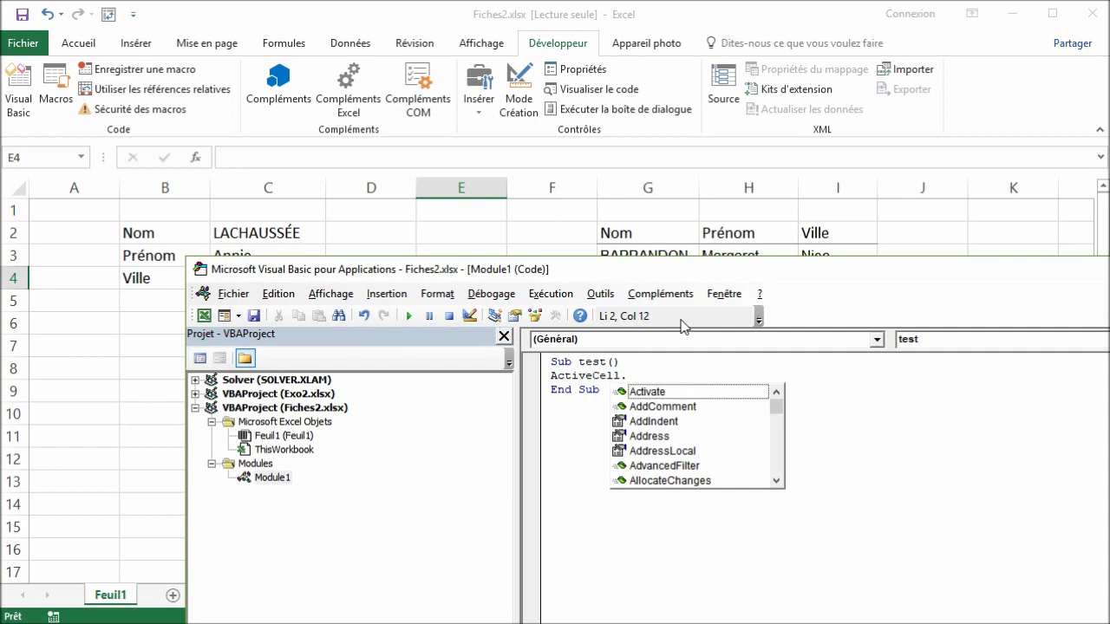
text(r)
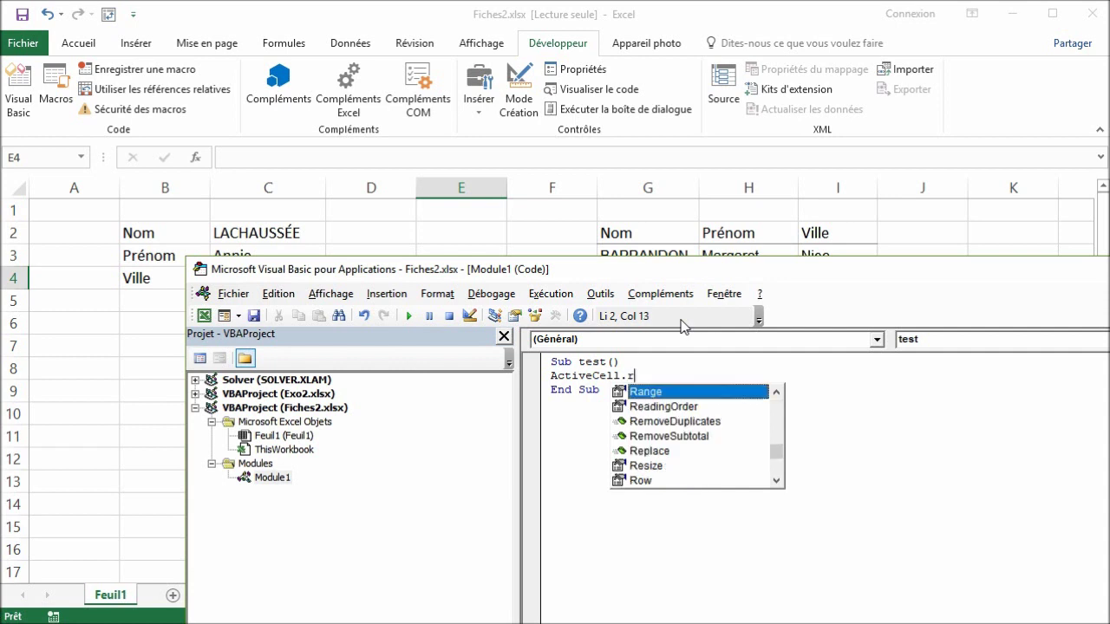
text(ow)
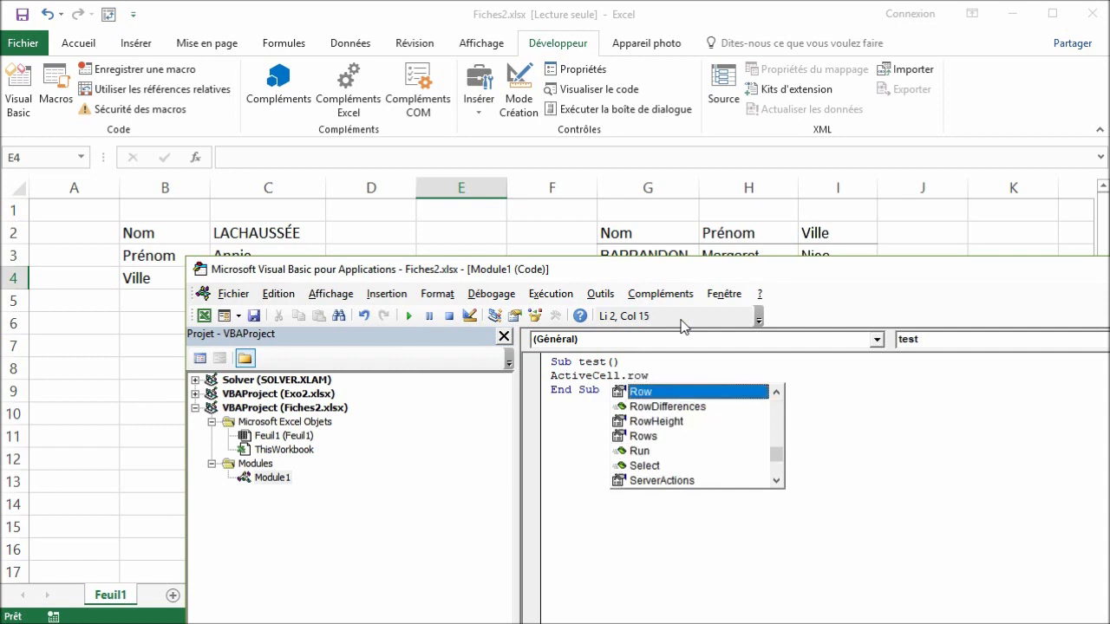
click(555, 378)
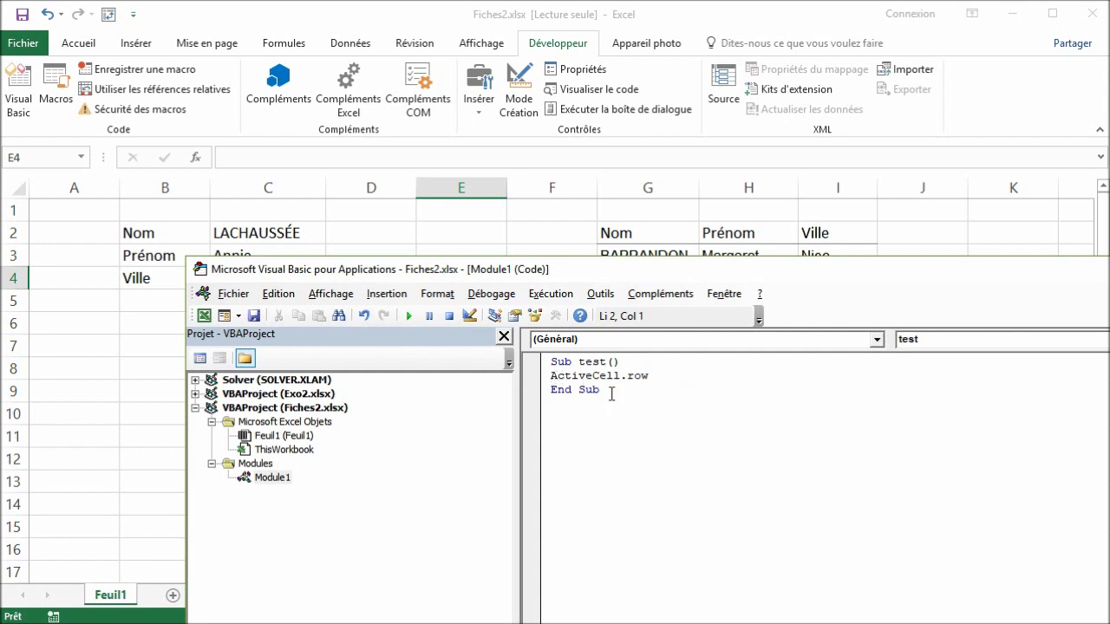
text(msgb)
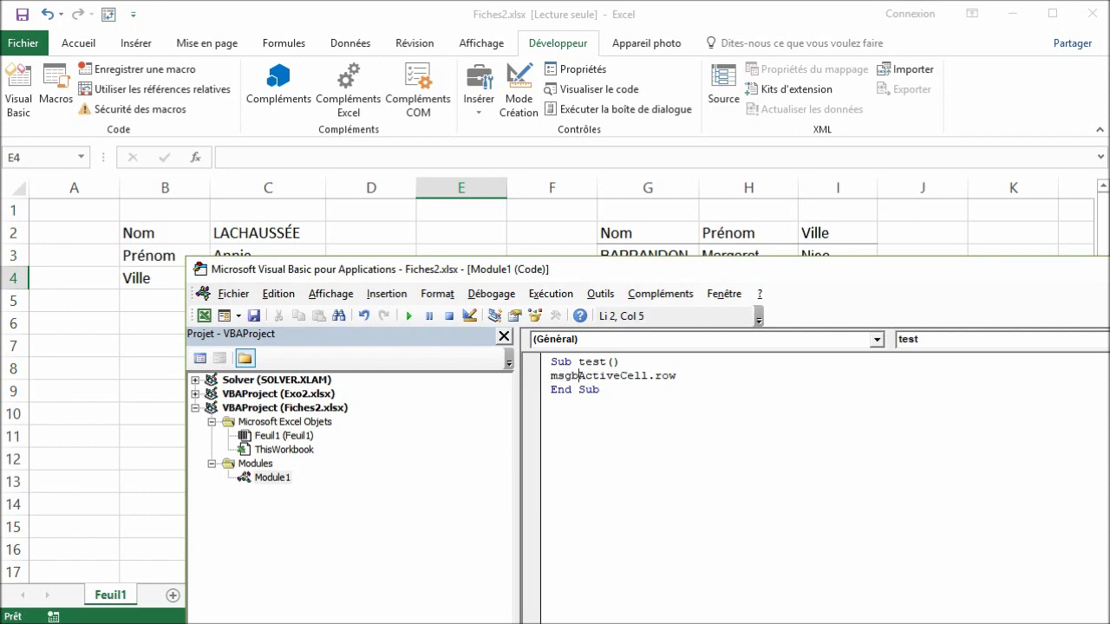
text(ox)
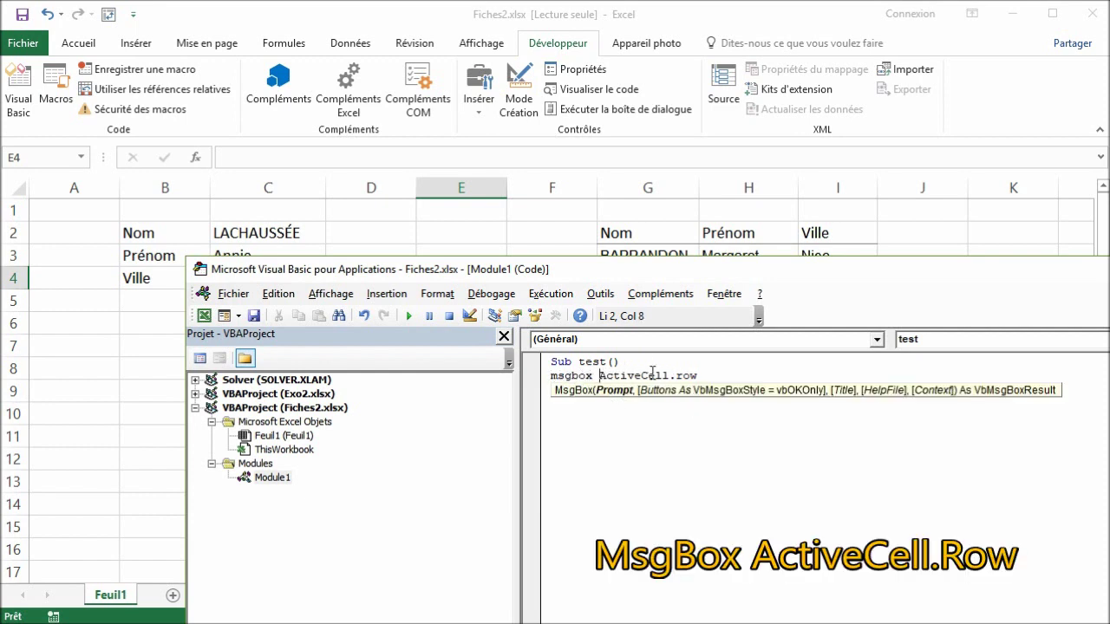
click(646, 362)
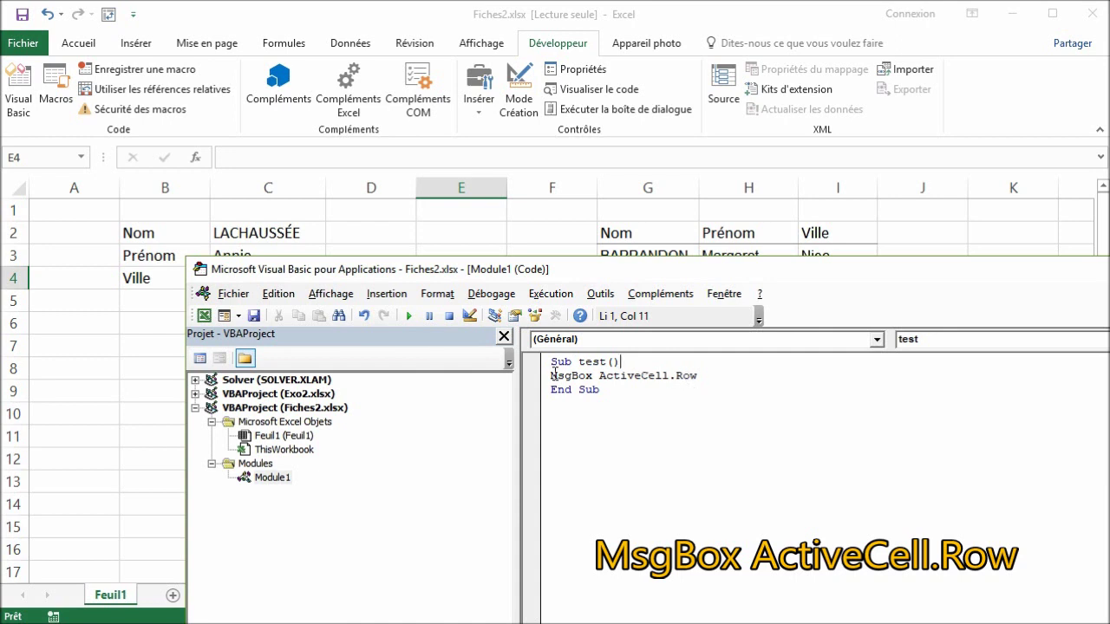
double_click(693, 375)
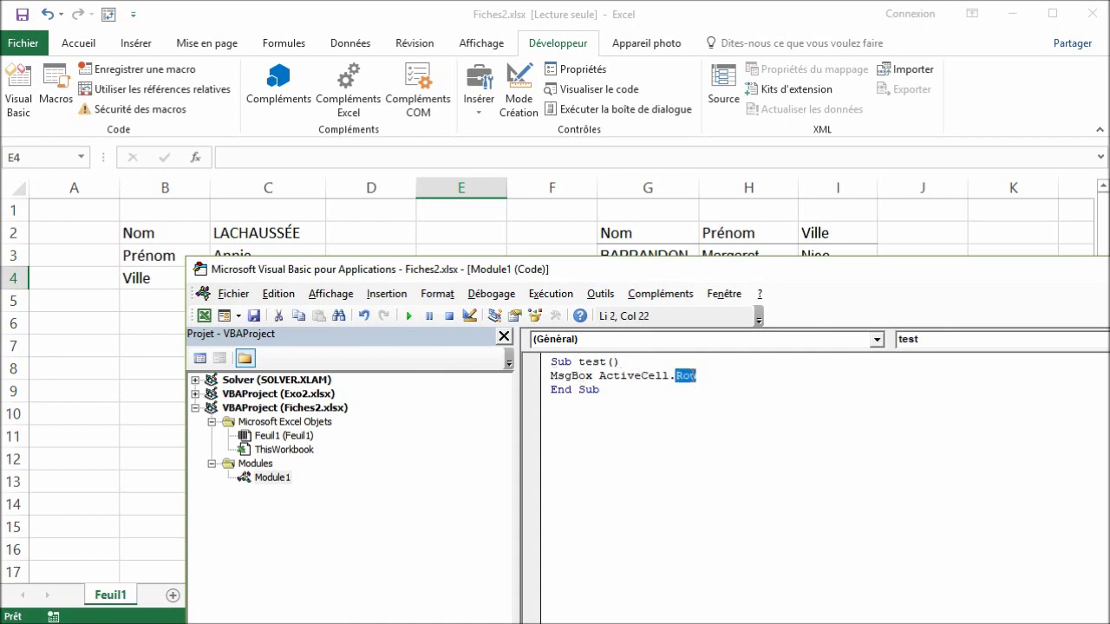
double_click(630, 375)
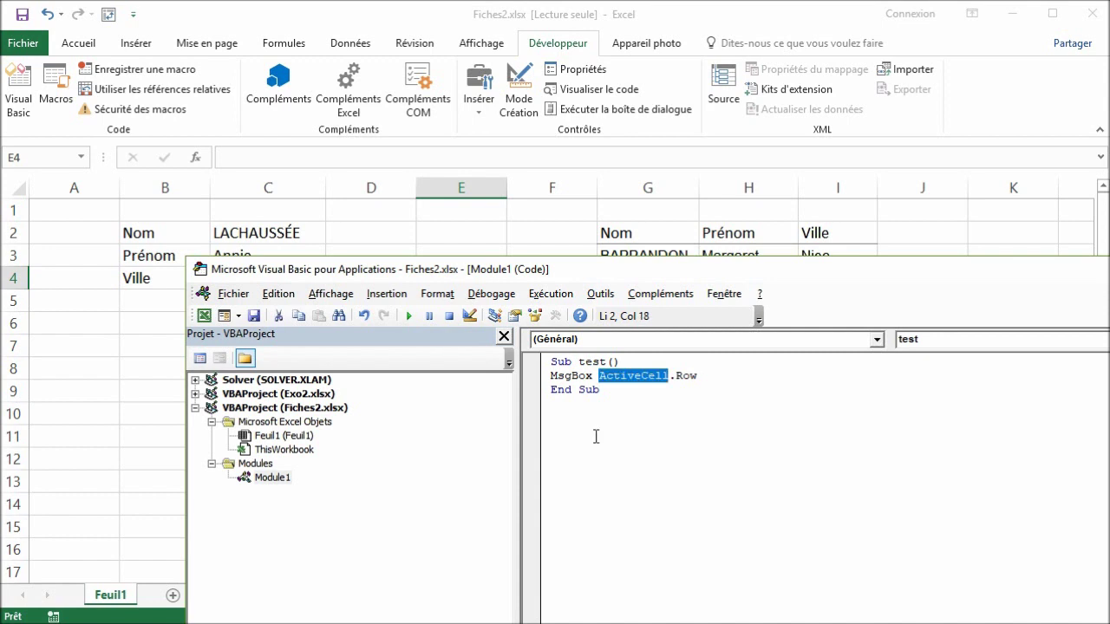
Run the test macro with B2 active and confirm it reports row 2.
click(276, 236)
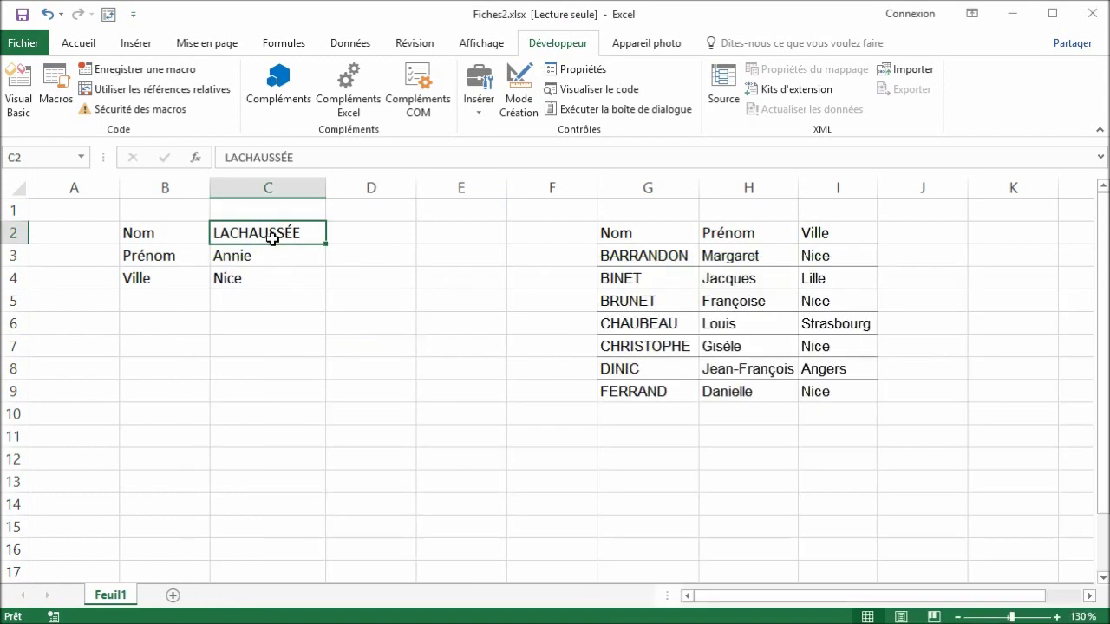
click(159, 240)
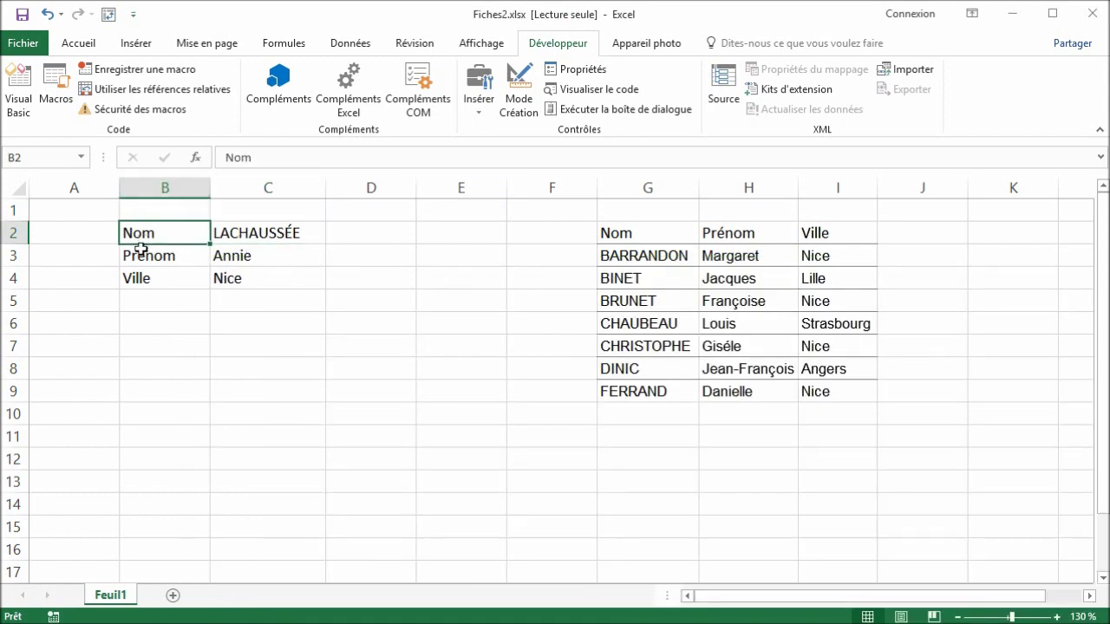
key(alt+F11)
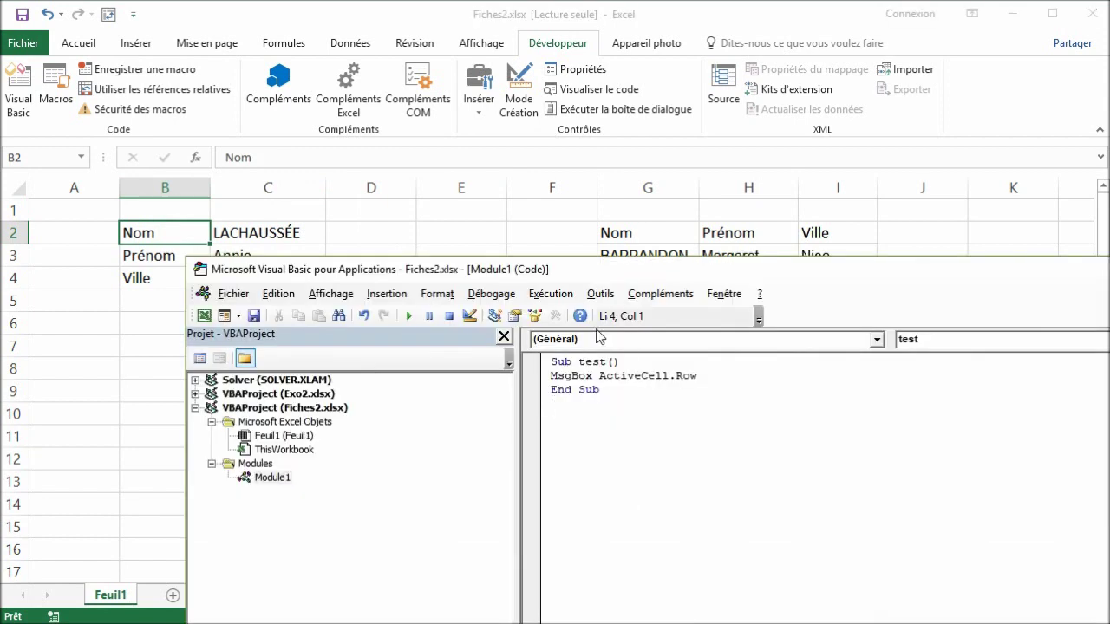
click(575, 363)
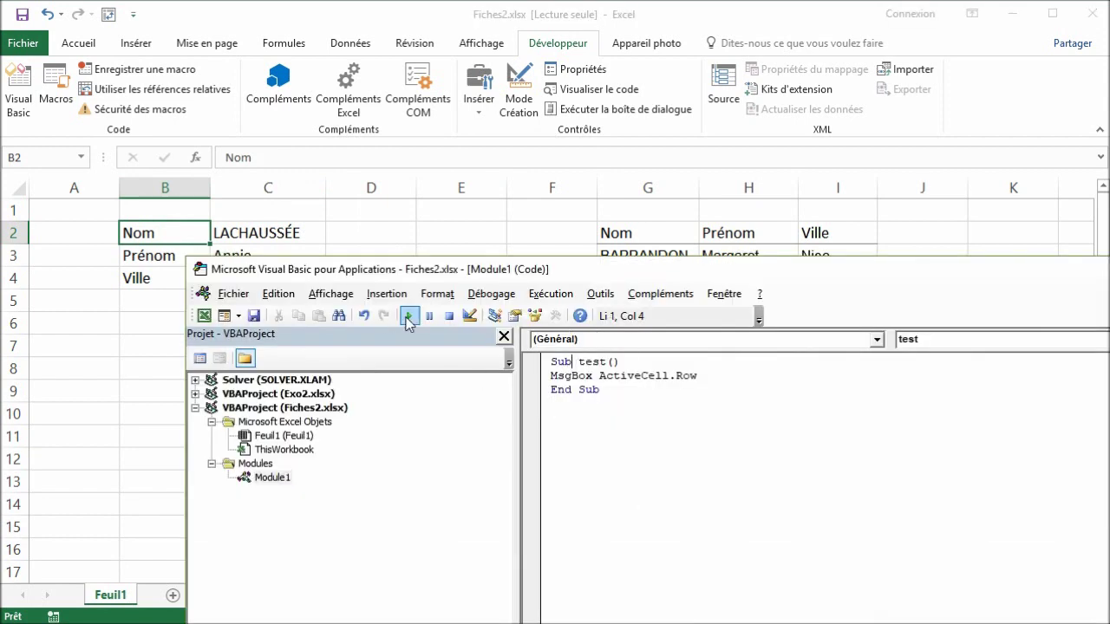
click(408, 316)
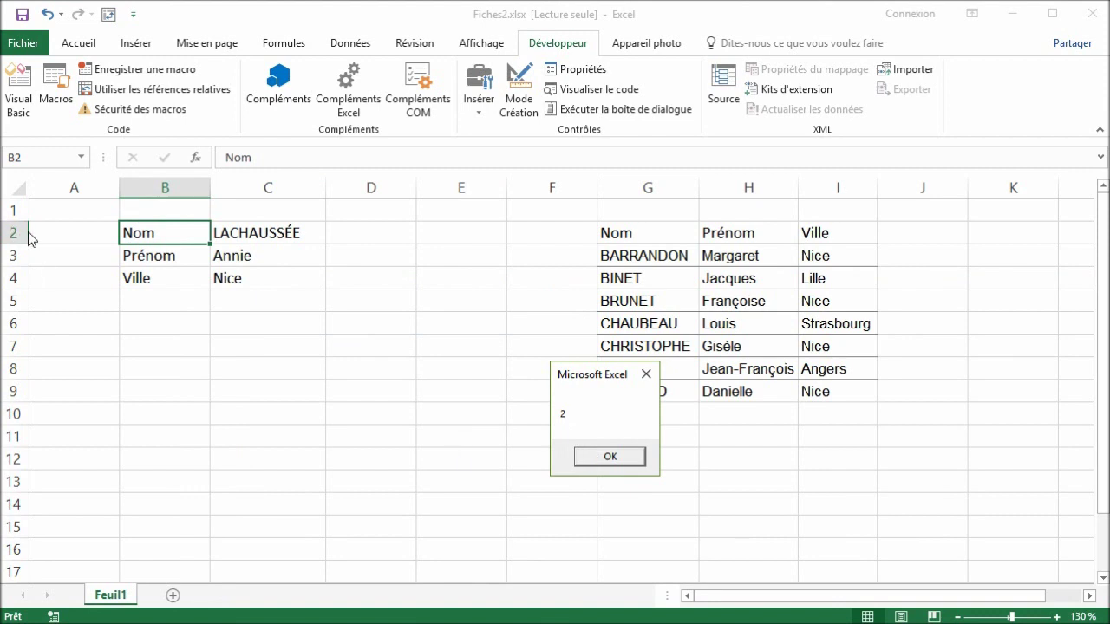
click(598, 455)
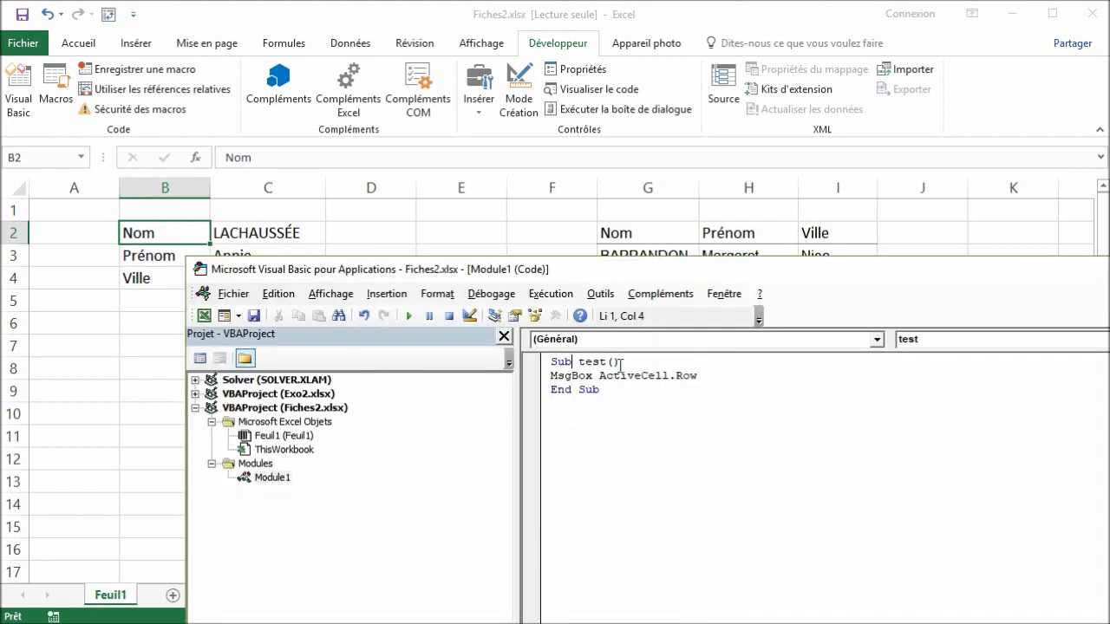
Run the test macro with FERRAND in G9 active and confirm it reports 9.
click(590, 233)
click(640, 386)
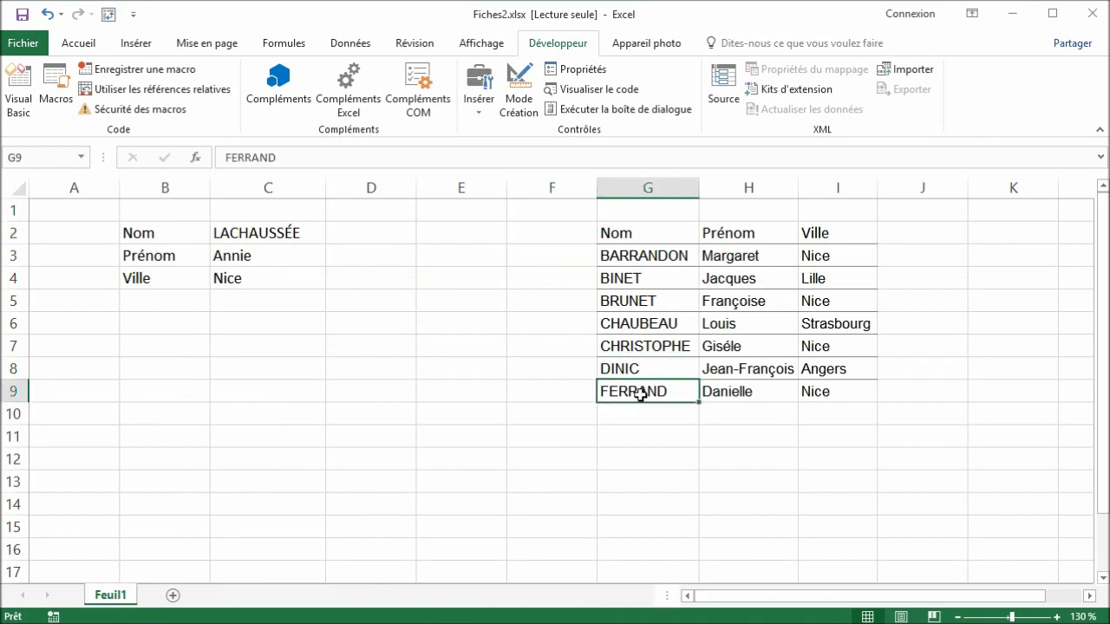
key(alt+F11)
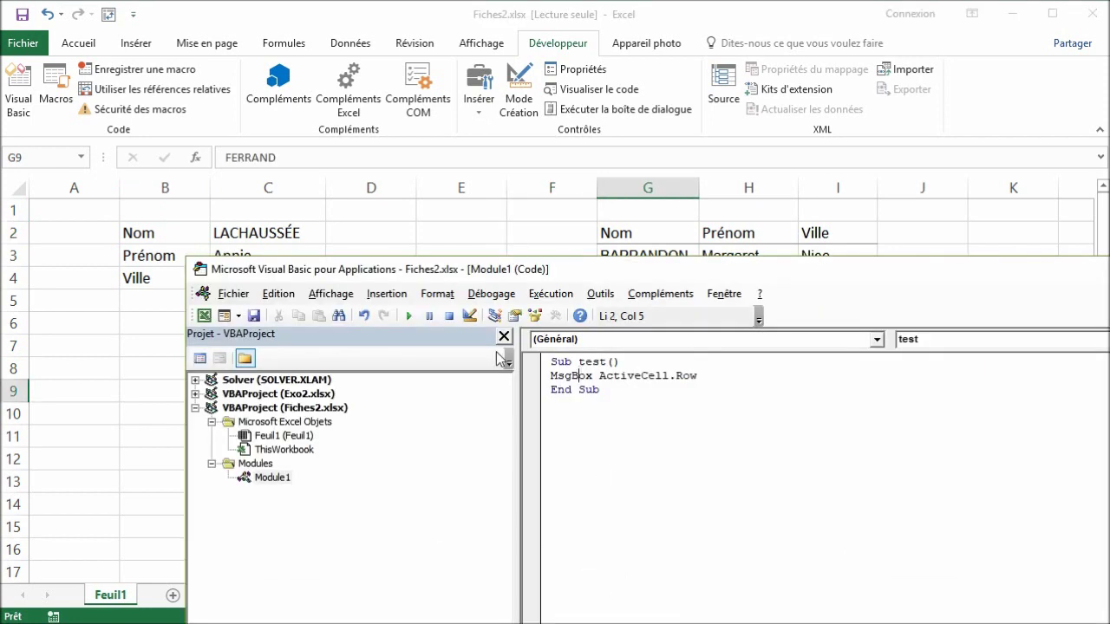
click(410, 317)
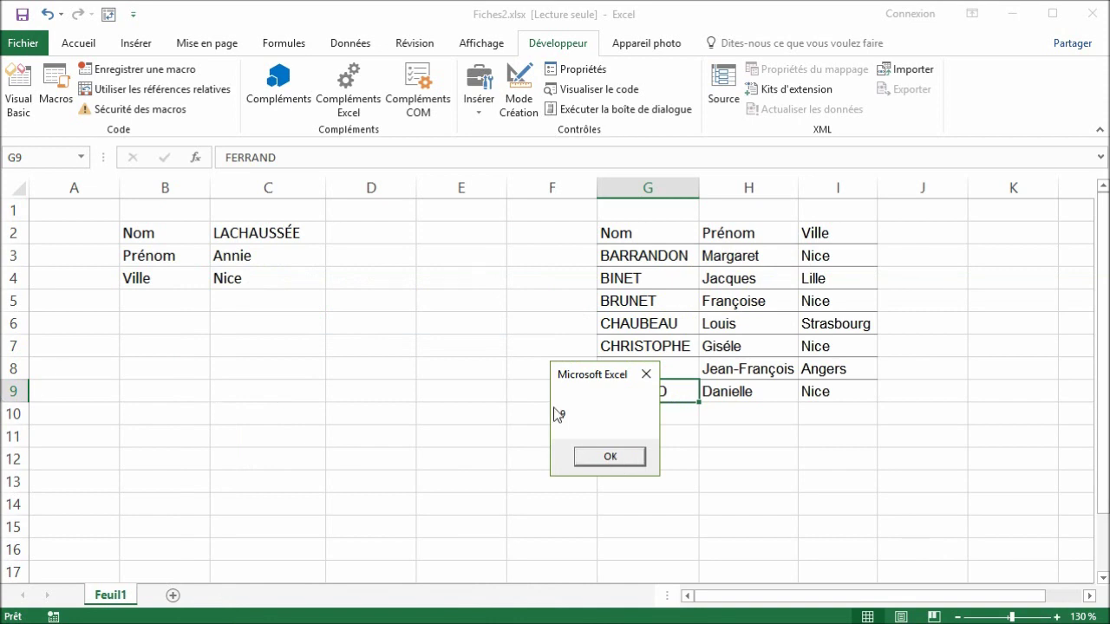
click(612, 459)
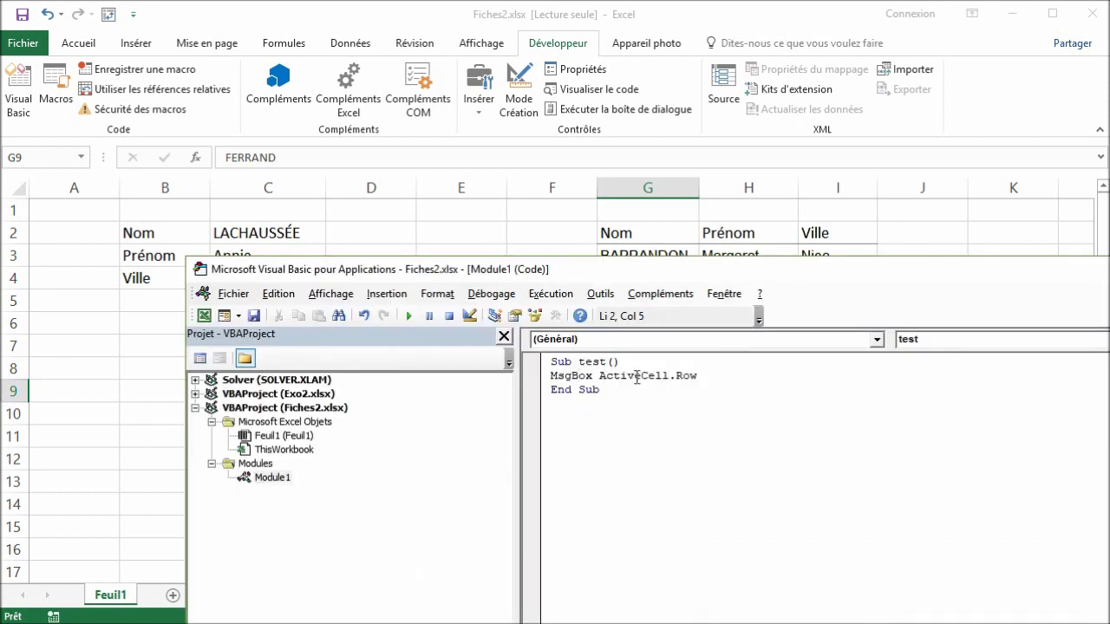
Change the MsgBox line to MsgBox ActiveCell.Column.
double_click(685, 375)
text(co)
text(l)
key(BackSpace)
key(BackSpace)
key(BackSpace)
key(BackSpace)
text(.co)
key(Tab)
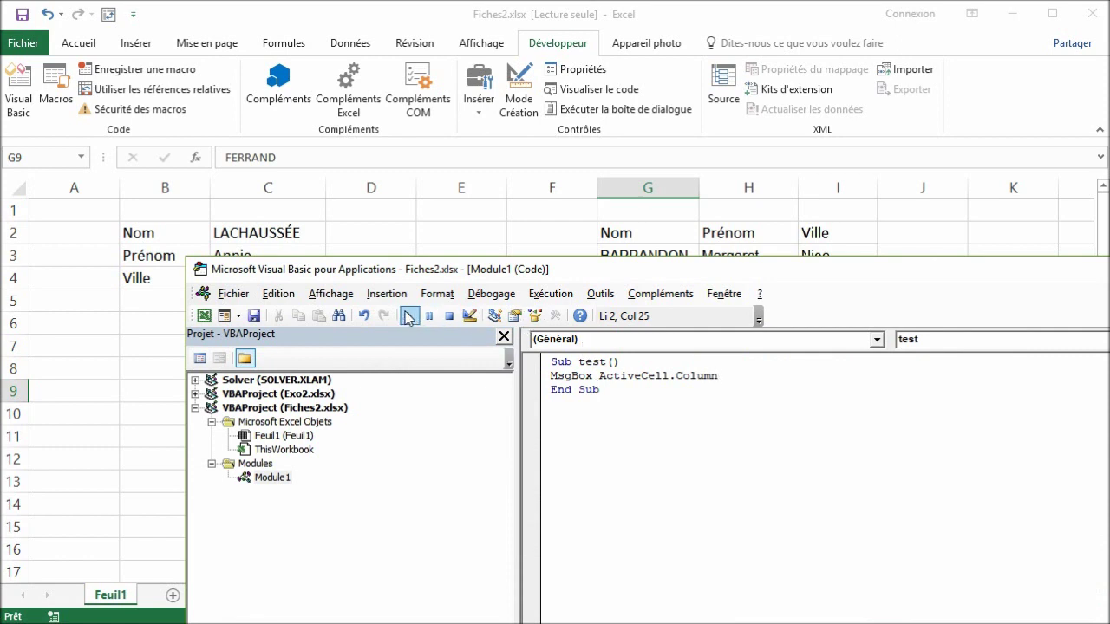
Run the macro with G9 active to see 7, then select .Column for replacement.
click(409, 317)
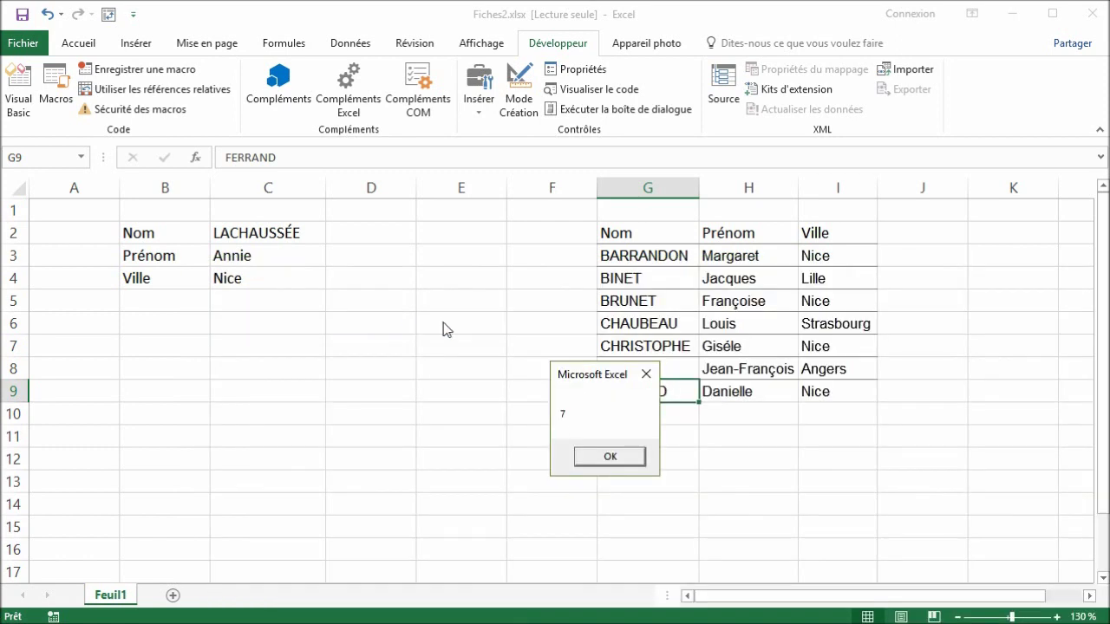
click(607, 458)
click(546, 231)
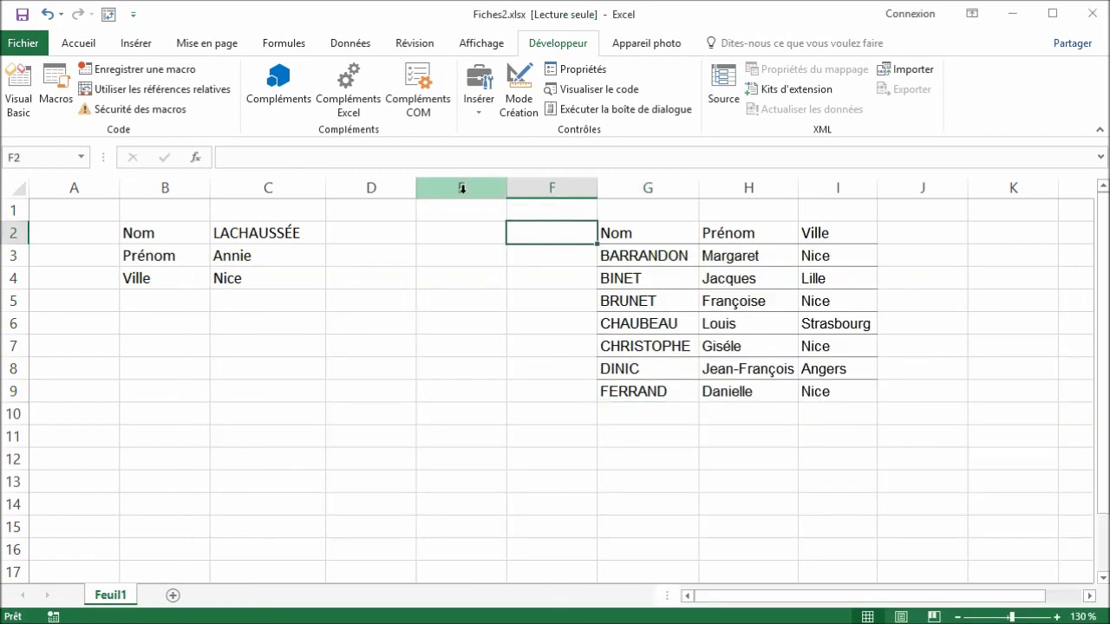
click(643, 391)
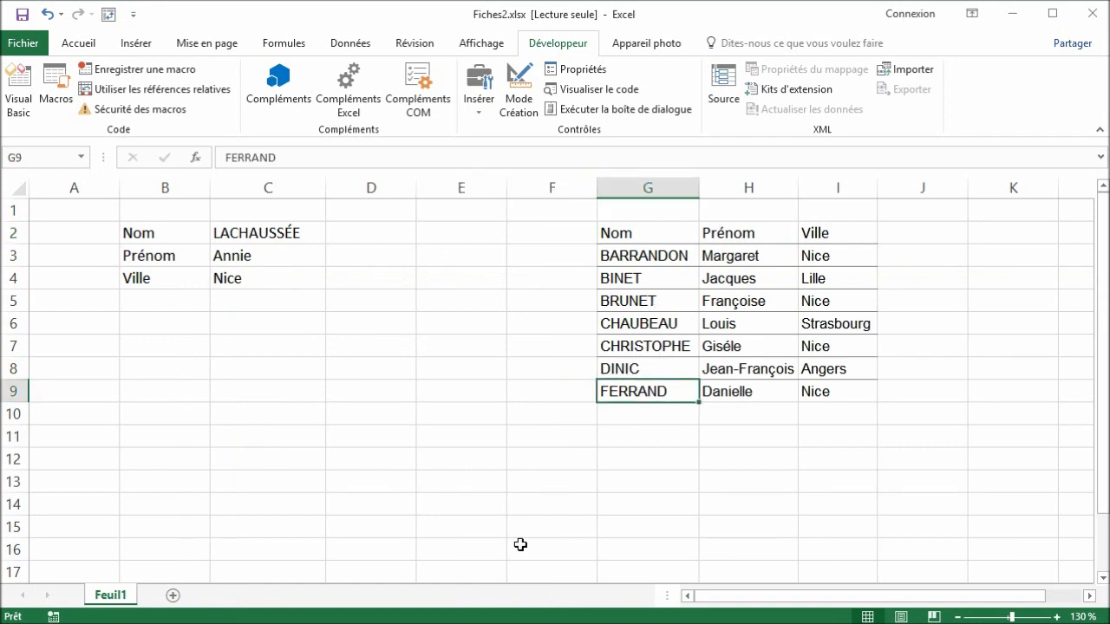
key(alt+F11)
drag(720, 377, 669, 376)
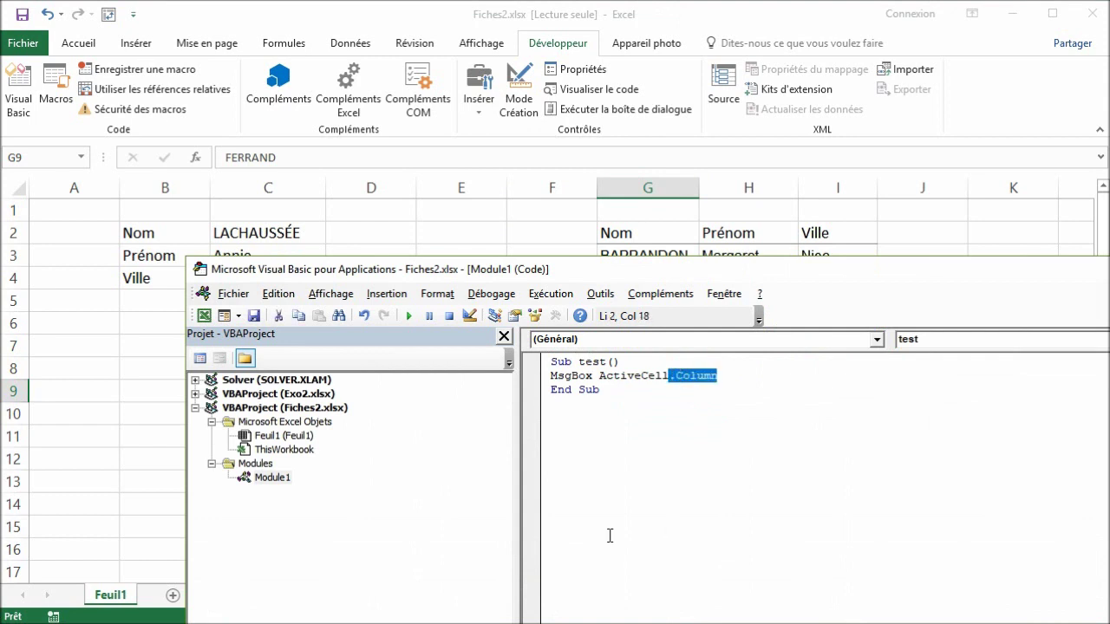
Change the MsgBox line to MsgBox ActiveCell.Offset(1, 0).
text(.)
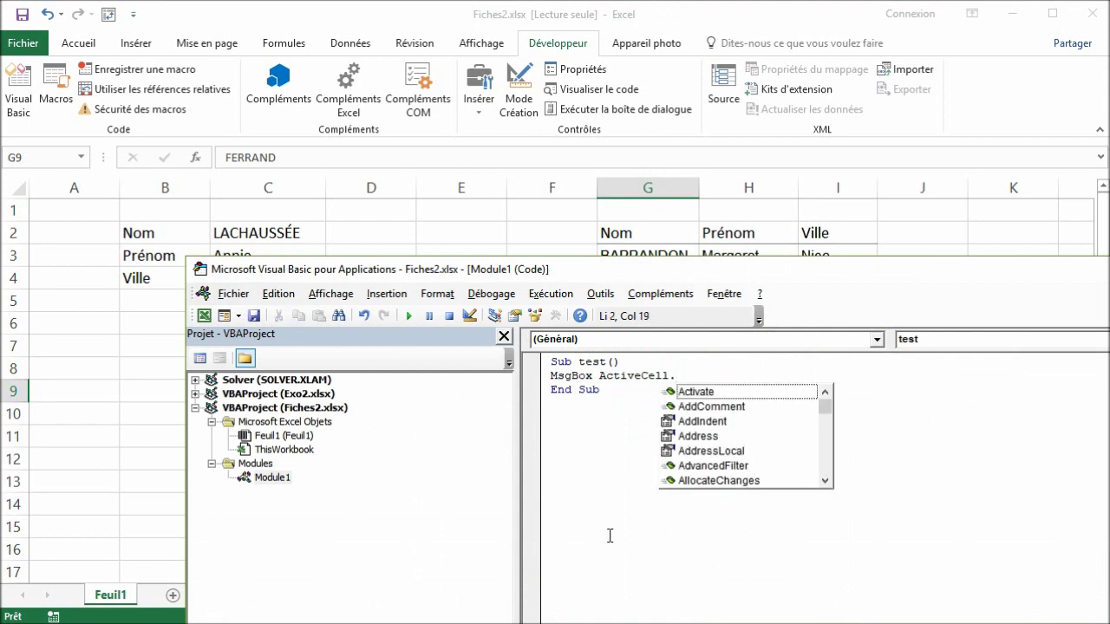
text(o)
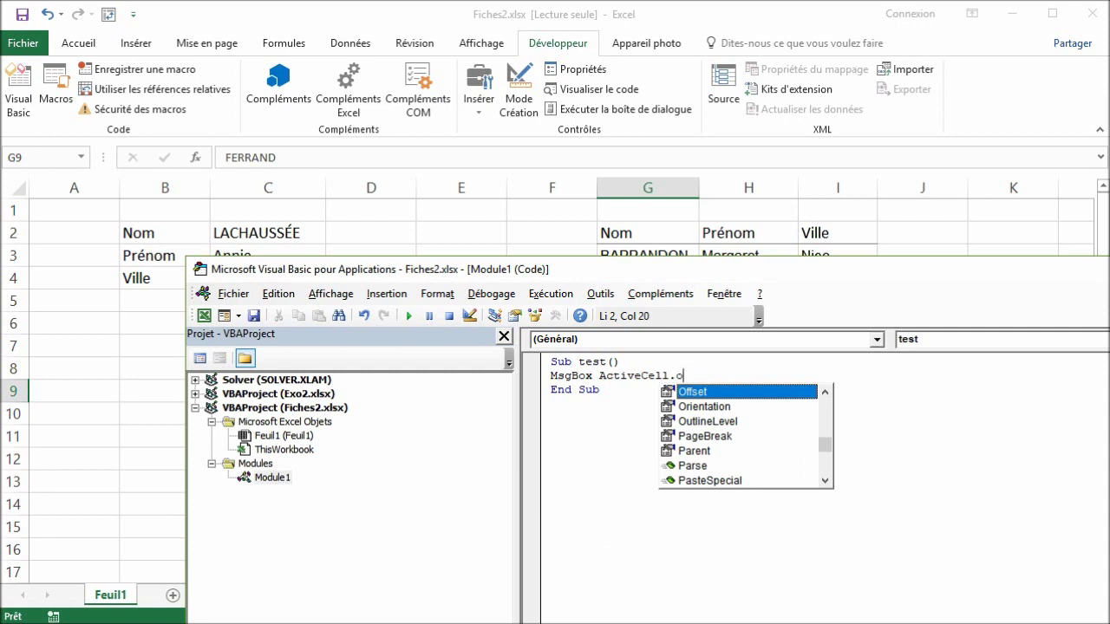
key(Tab)
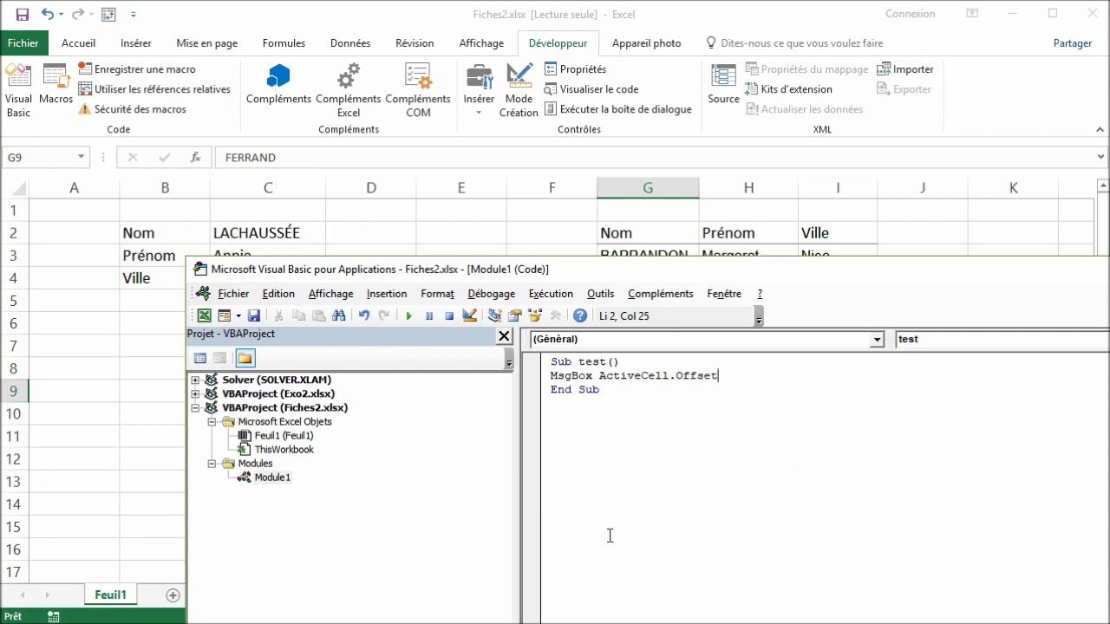
text(()
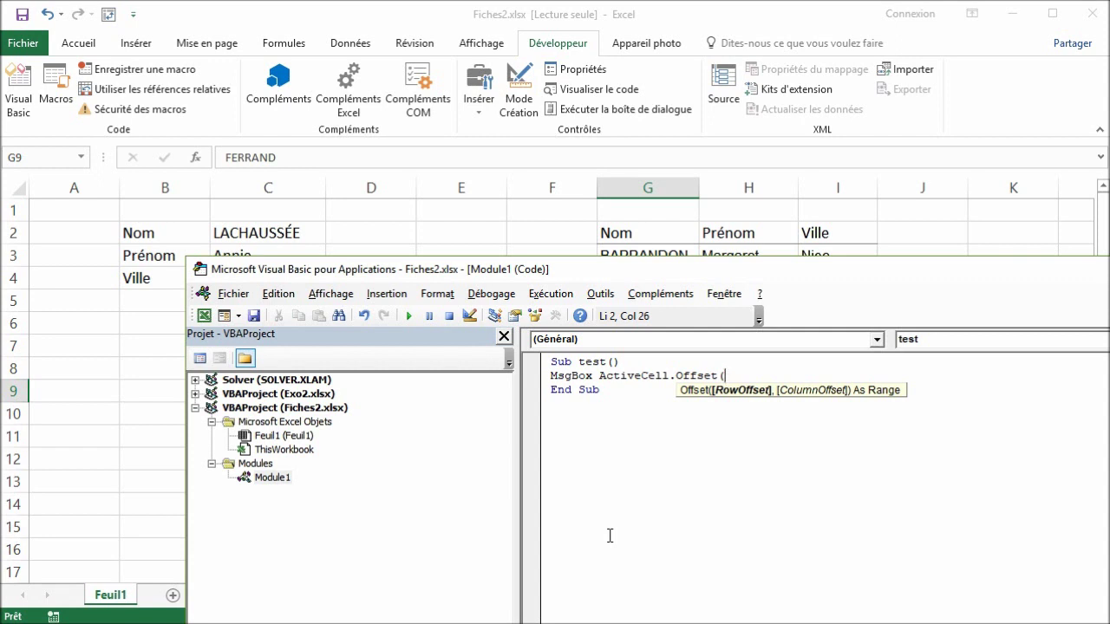
text(1,0)
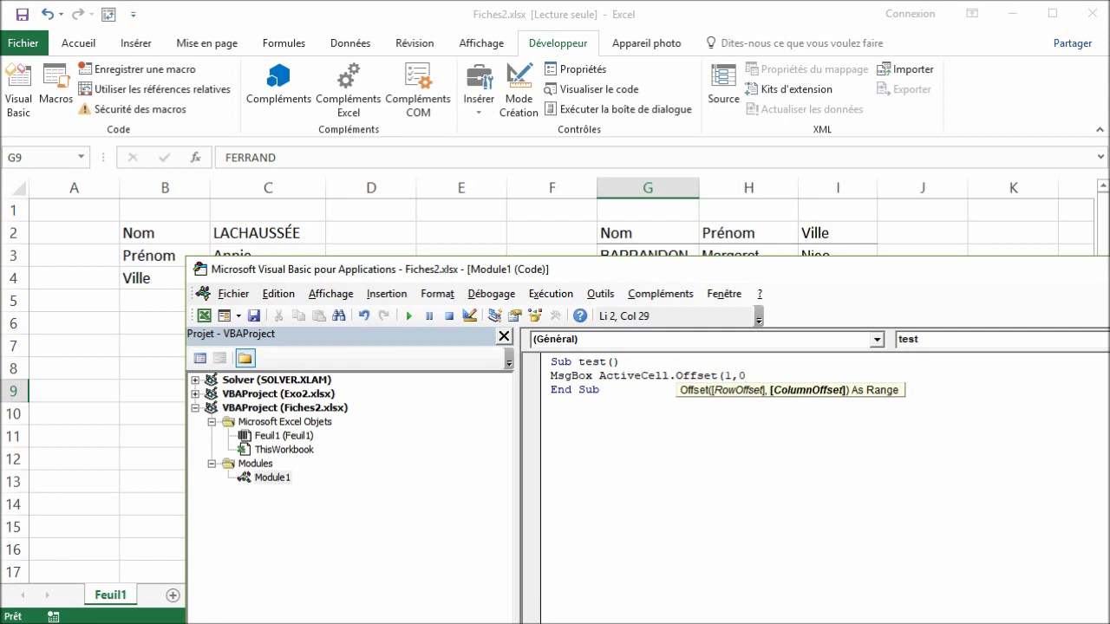
text())
key(Up)
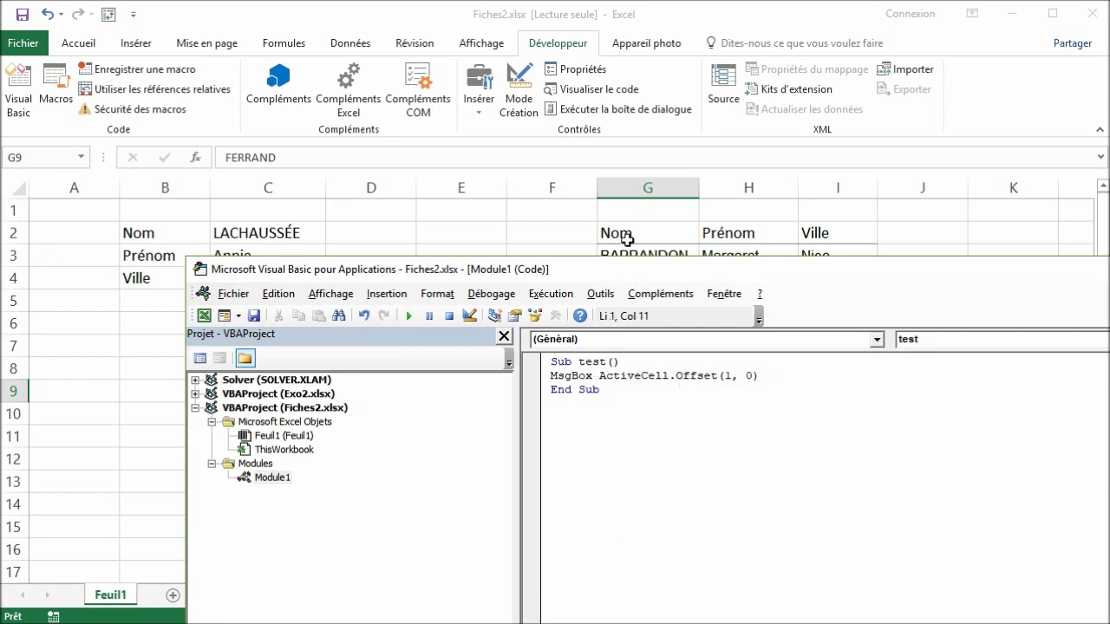
Run the macro from the Nom heading in G2 and dismiss the BARRANDON message.
key(alt+F11)
click(645, 239)
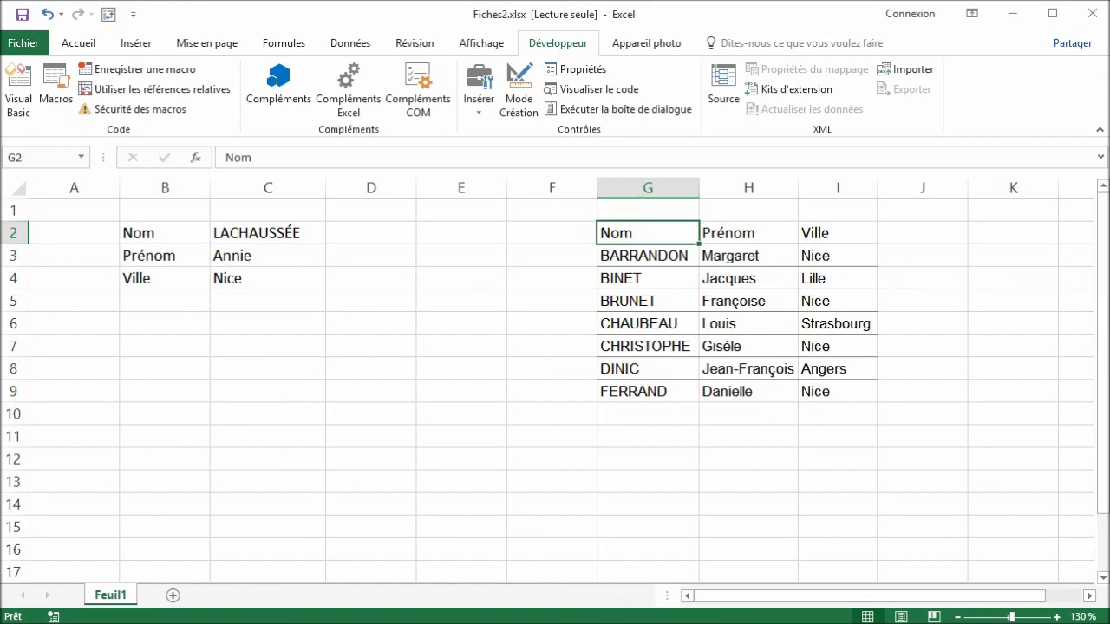
key(alt+F11)
click(587, 376)
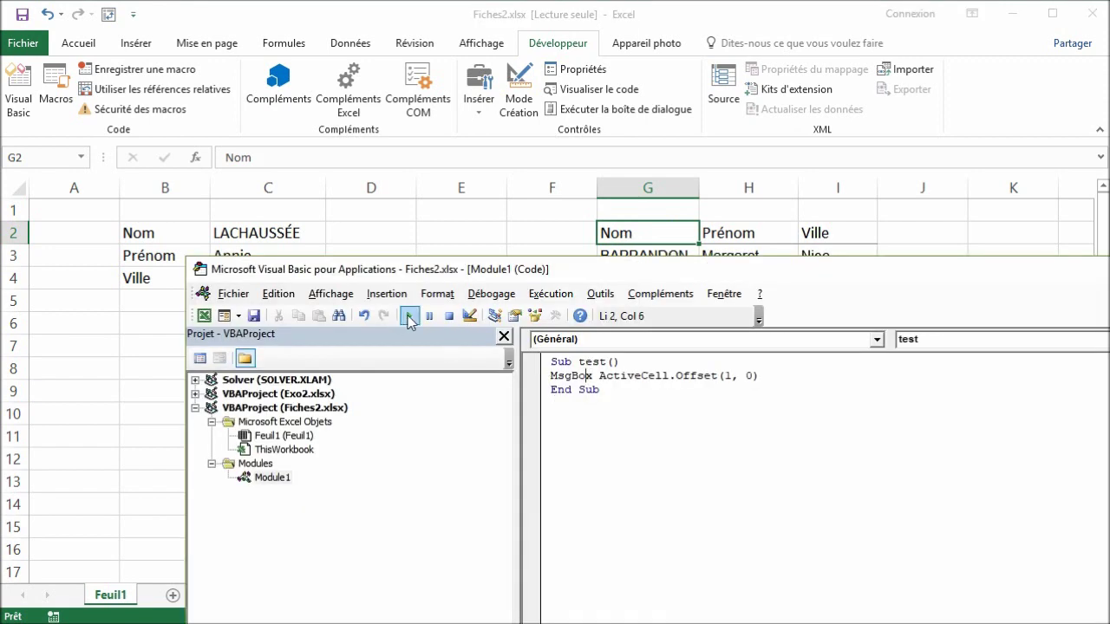
click(409, 316)
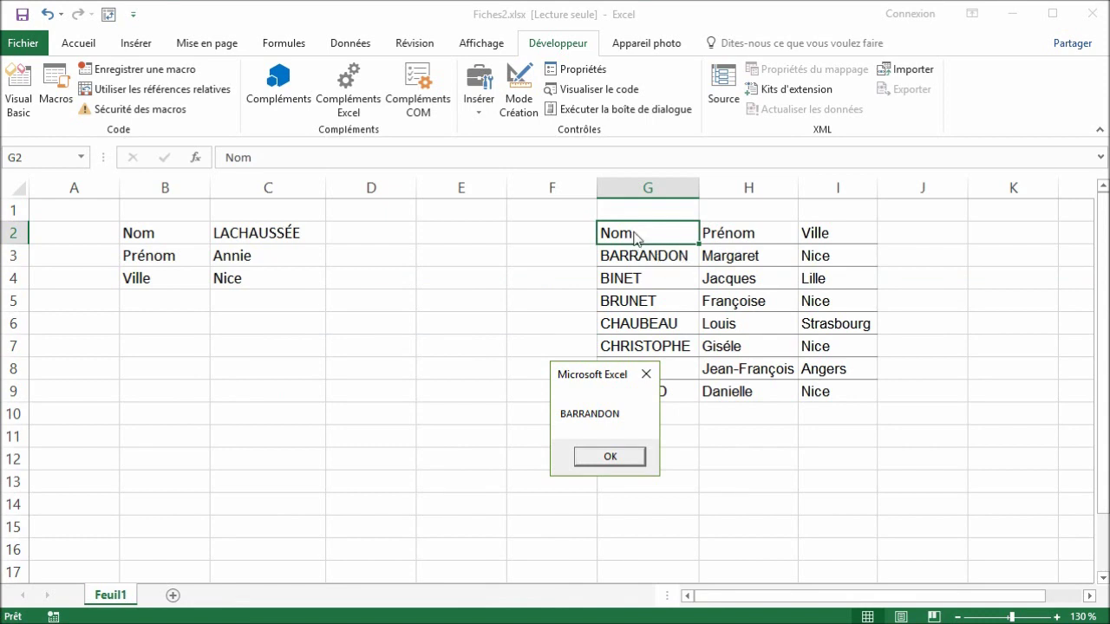
click(622, 461)
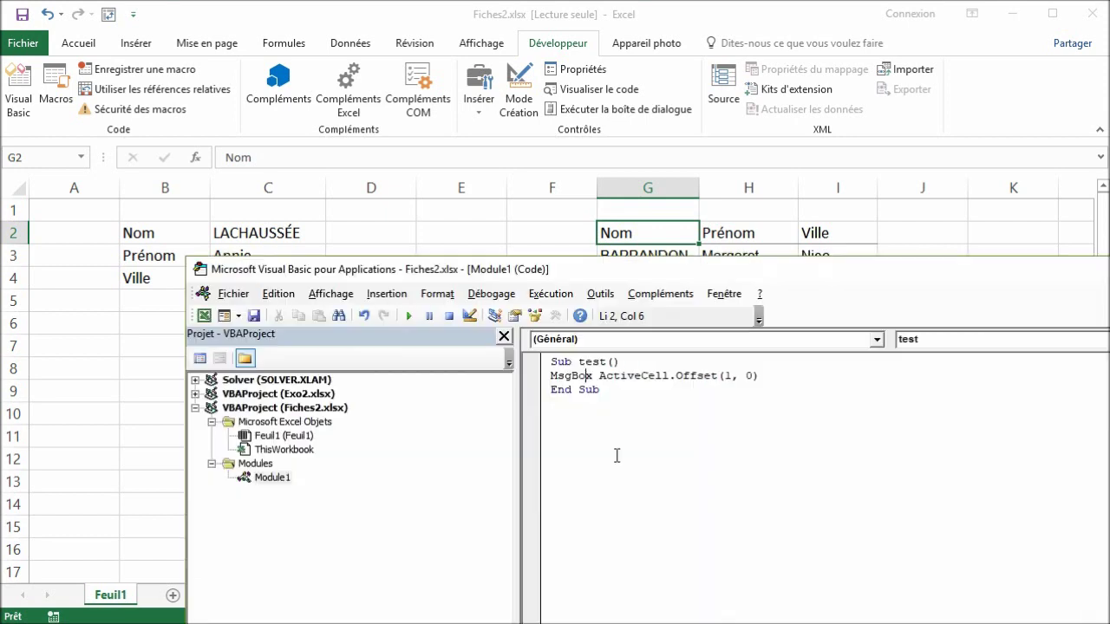
Set the offset to (1, 1) and run it from Nom, getting Margaret.
double_click(749, 376)
text(1)
drag(737, 259, 735, 286)
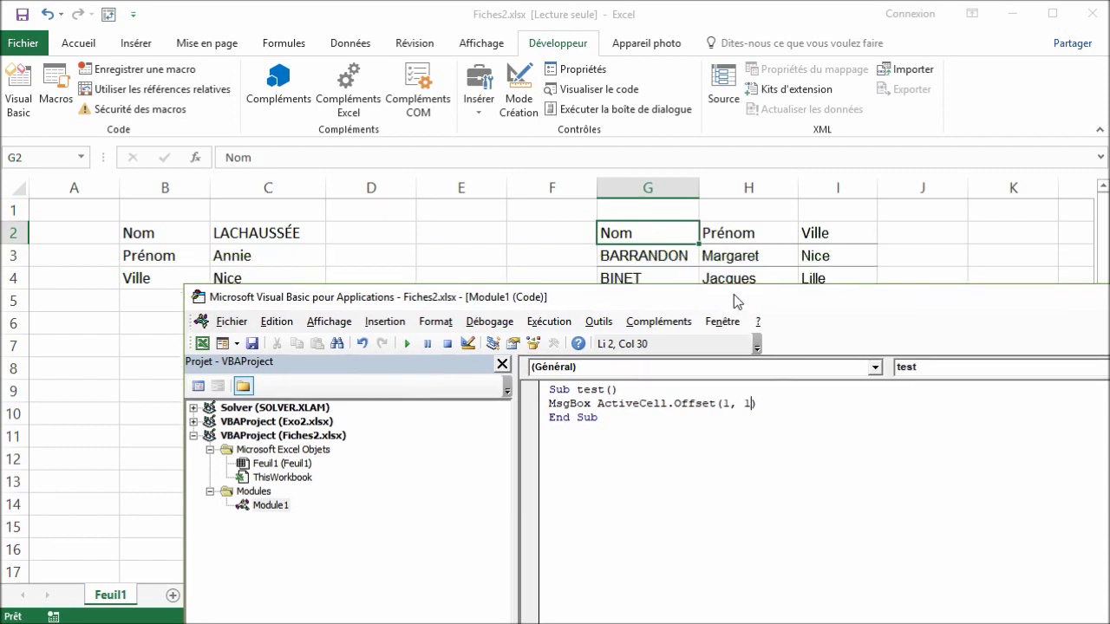
click(624, 403)
click(410, 345)
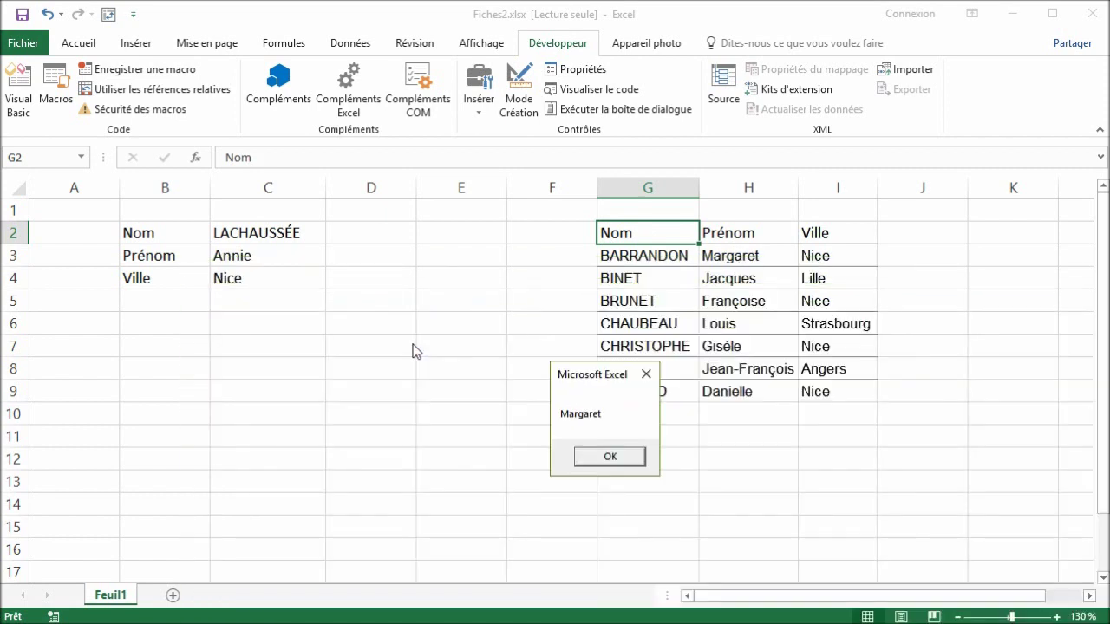
click(589, 458)
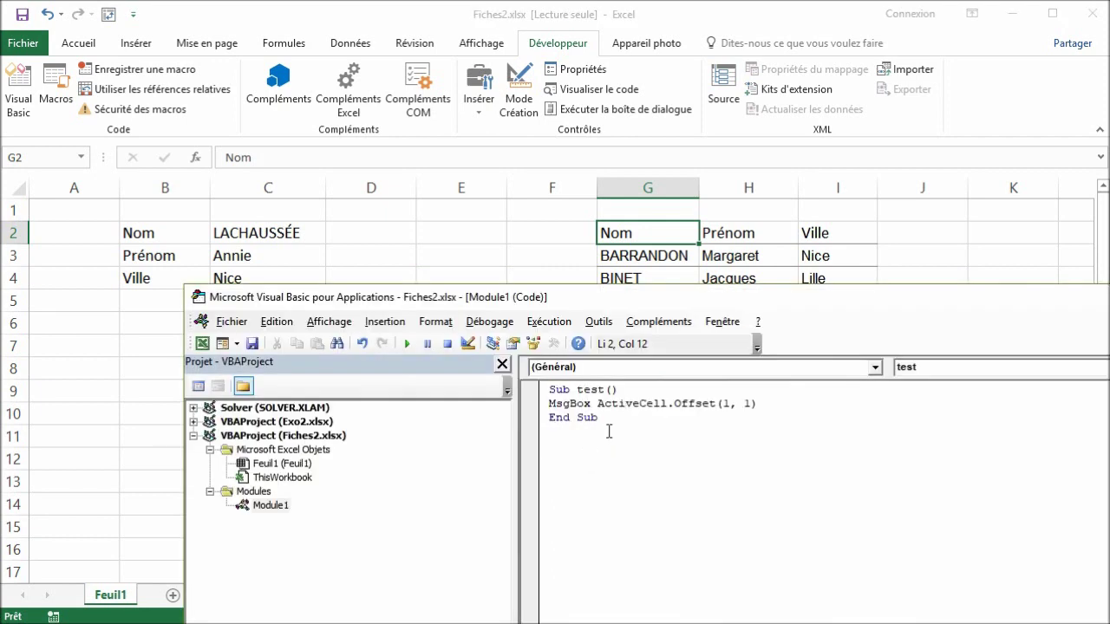
Change the offset to (0, 1) and run it, getting Prénom.
click(610, 430)
double_click(634, 403)
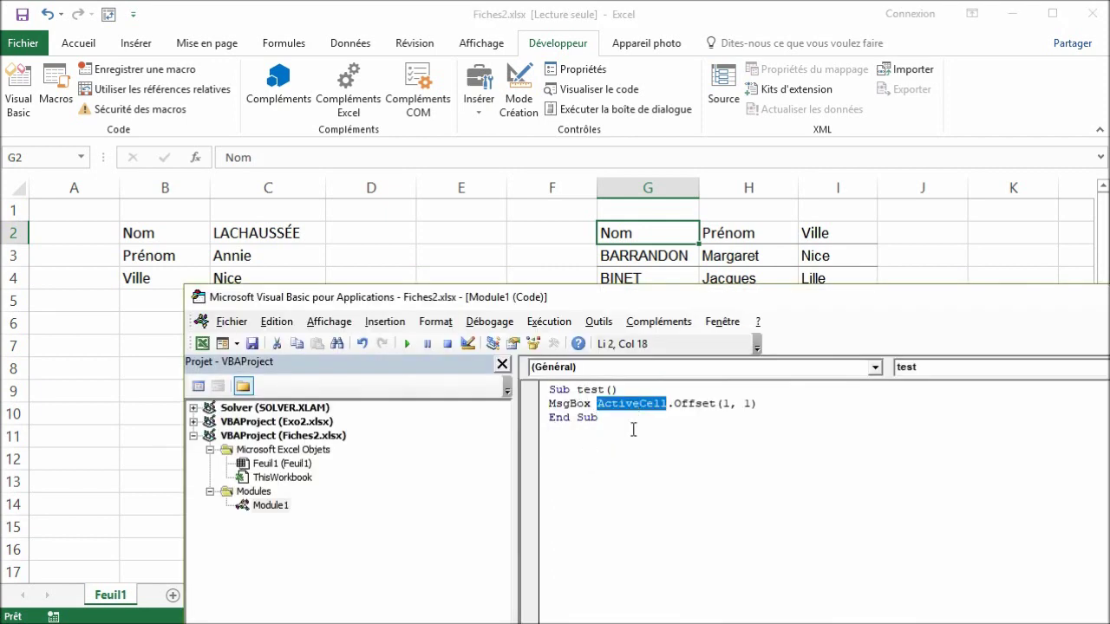
double_click(701, 405)
click(751, 403)
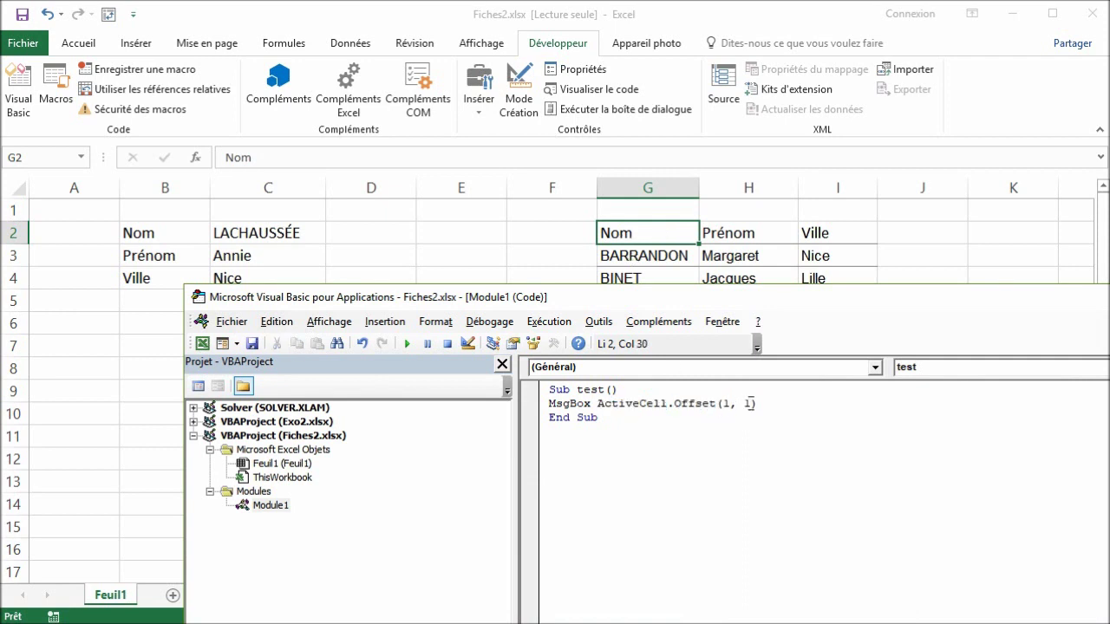
double_click(750, 403)
text(0)
double_click(726, 403)
text(0)
double_click(750, 404)
text(1)
click(654, 404)
click(405, 346)
click(607, 455)
Change the offset to (0, -1), run it from Ville in I2 to get Prénom, then reselect Nom.
click(744, 403)
text(-)
click(818, 234)
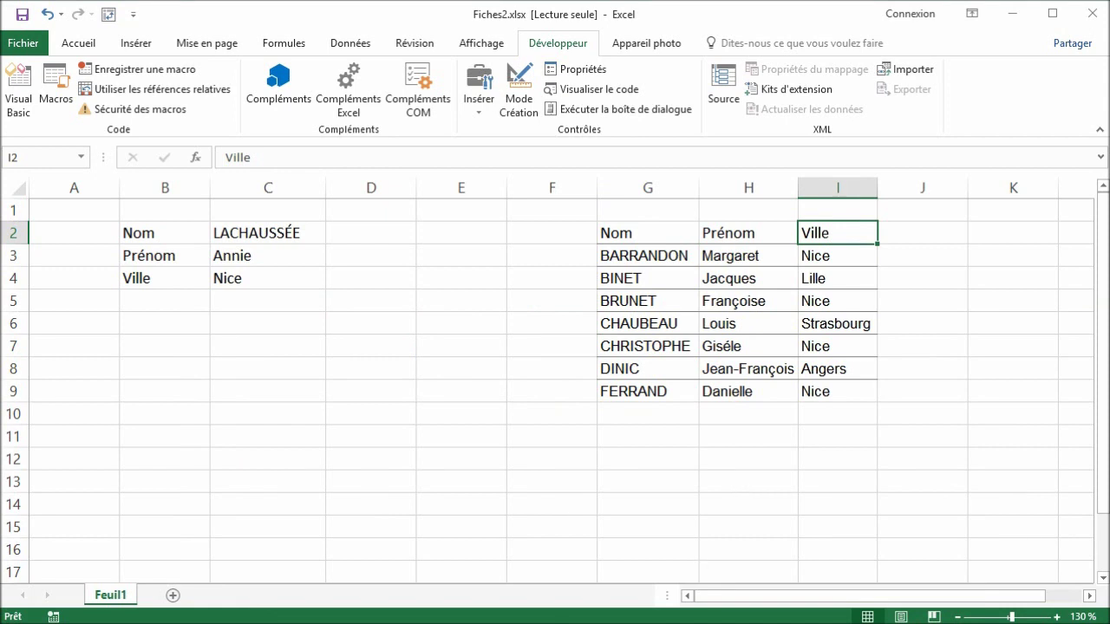
key(alt+F11)
click(626, 403)
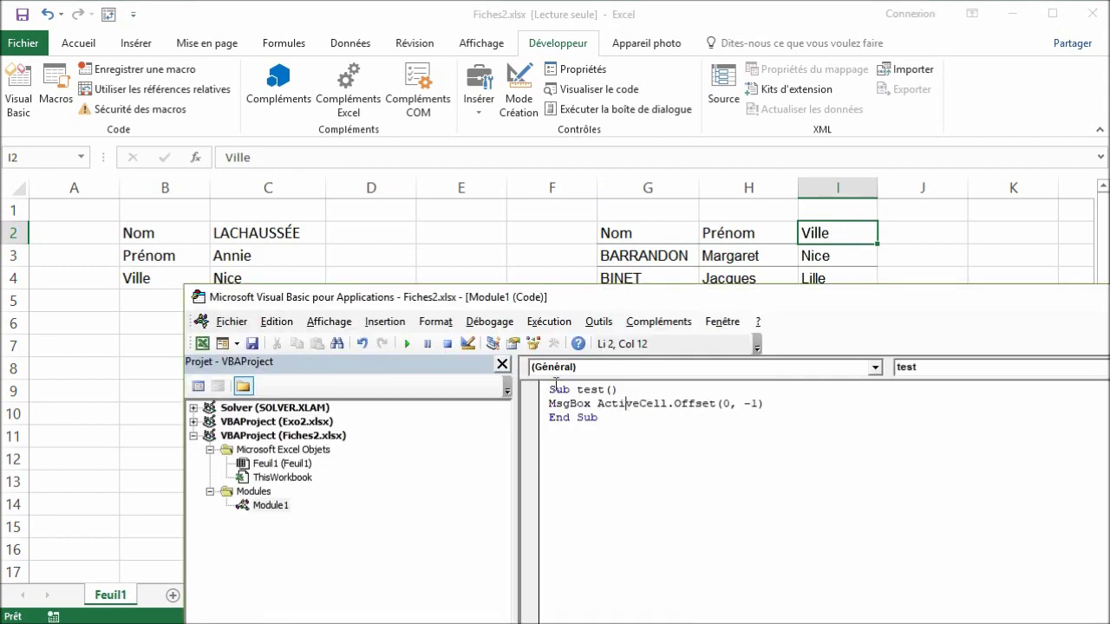
click(407, 344)
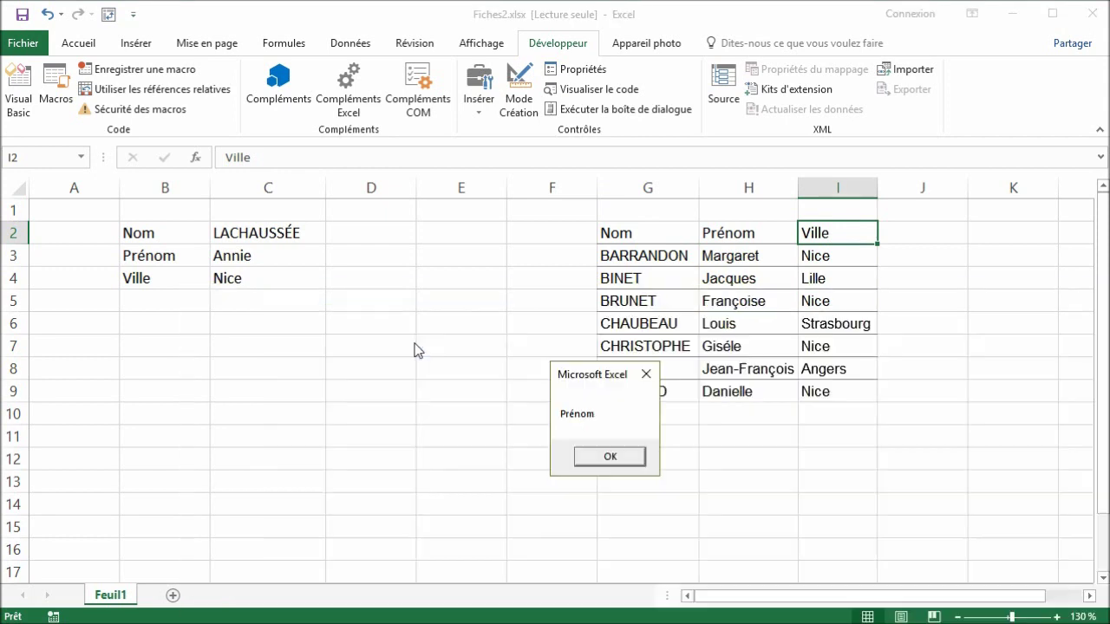
click(613, 456)
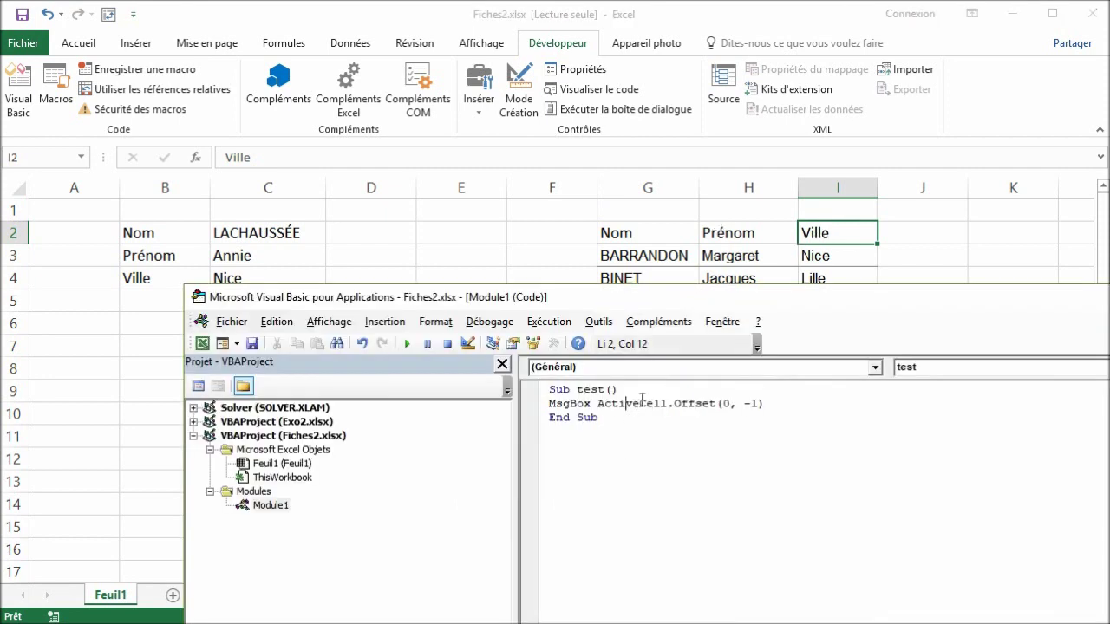
key(alt+F11)
key(Left)
key(Left)
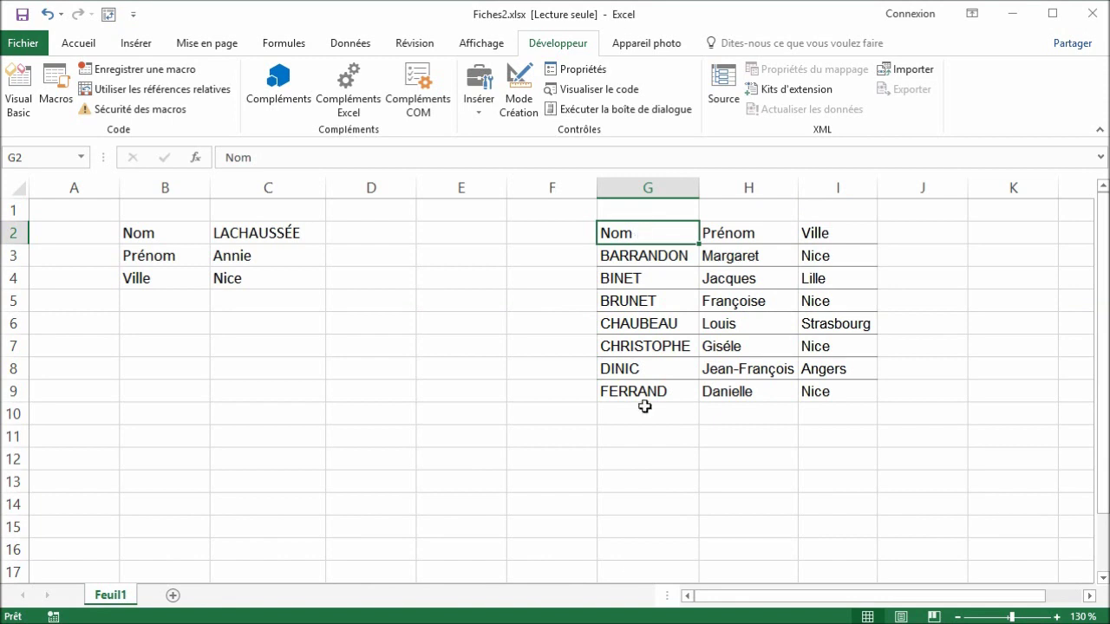
Rewrite line 2 without MsgBox as ActiveCell.Offset(1, 0).Select.
key(alt+F11)
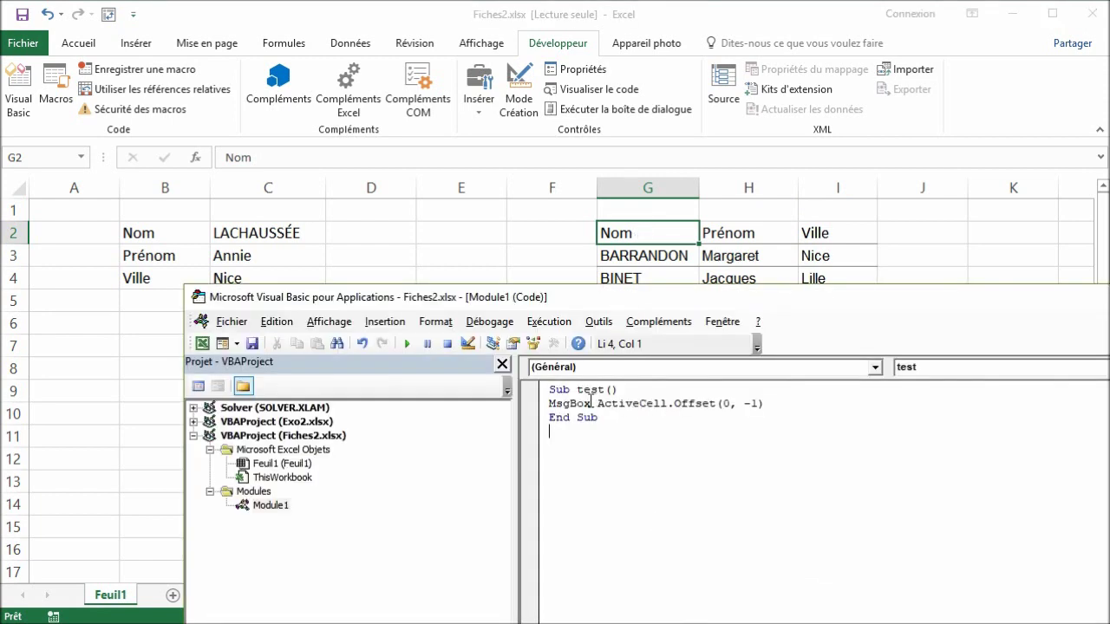
drag(597, 404, 549, 403)
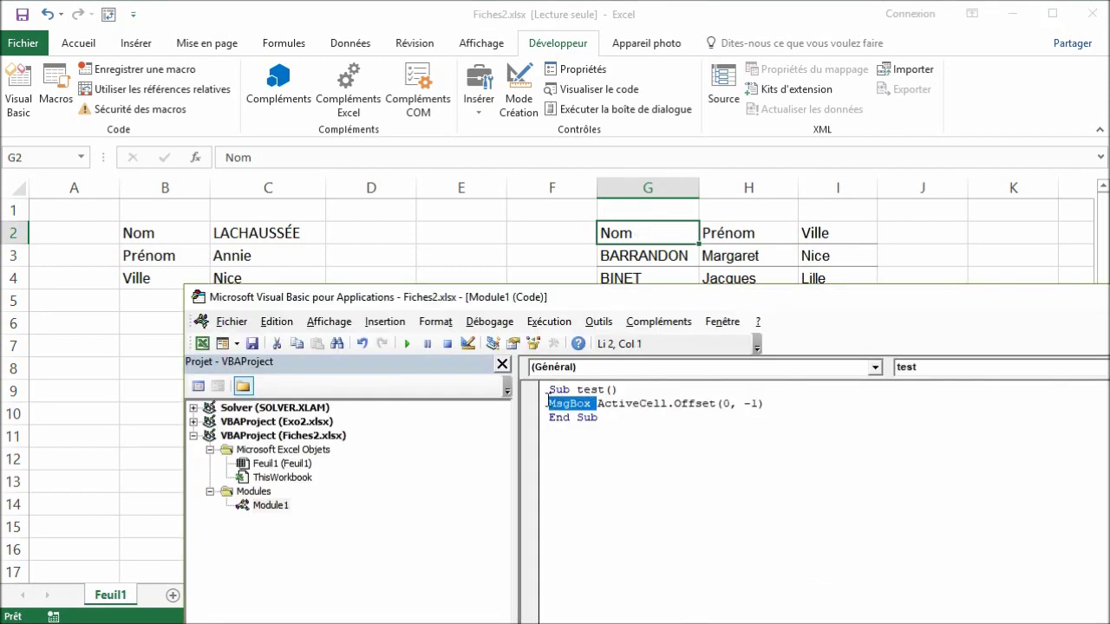
key(Delete)
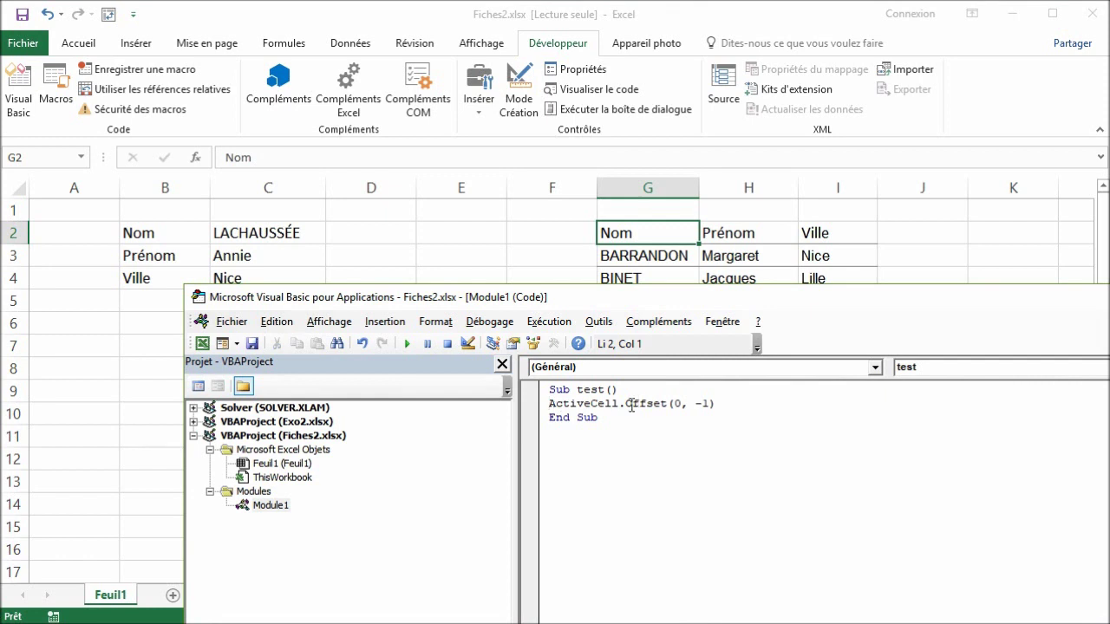
key(End)
key(BackSpace)
key(BackSpace)
key(BackSpace)
key(BackSpace)
key(BackSpace)
key(BackSpace)
text(1,0)
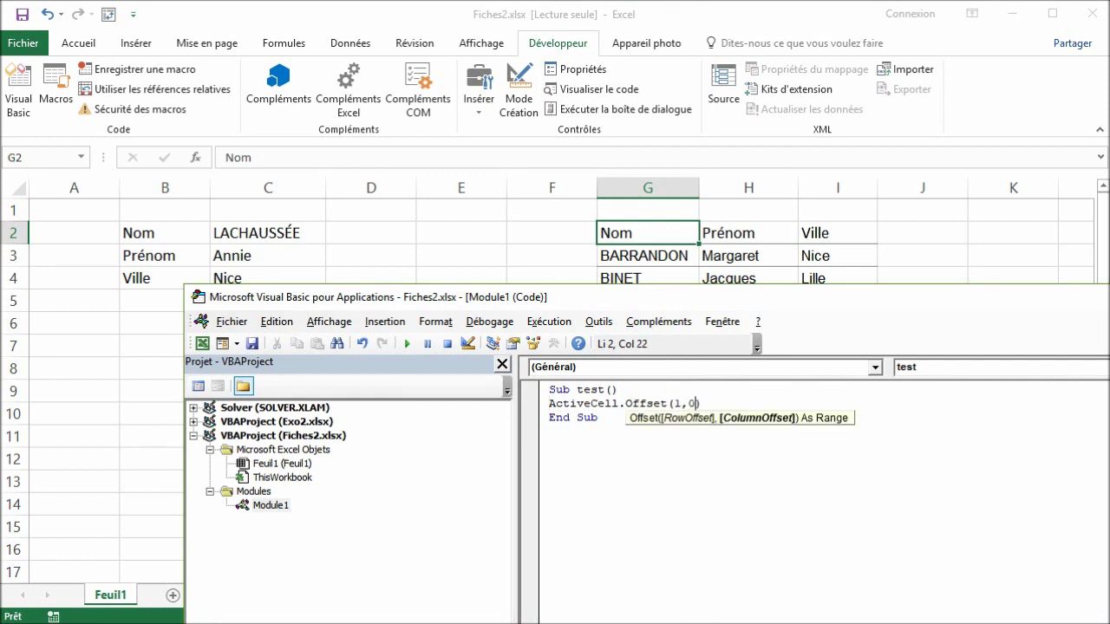
click(733, 404)
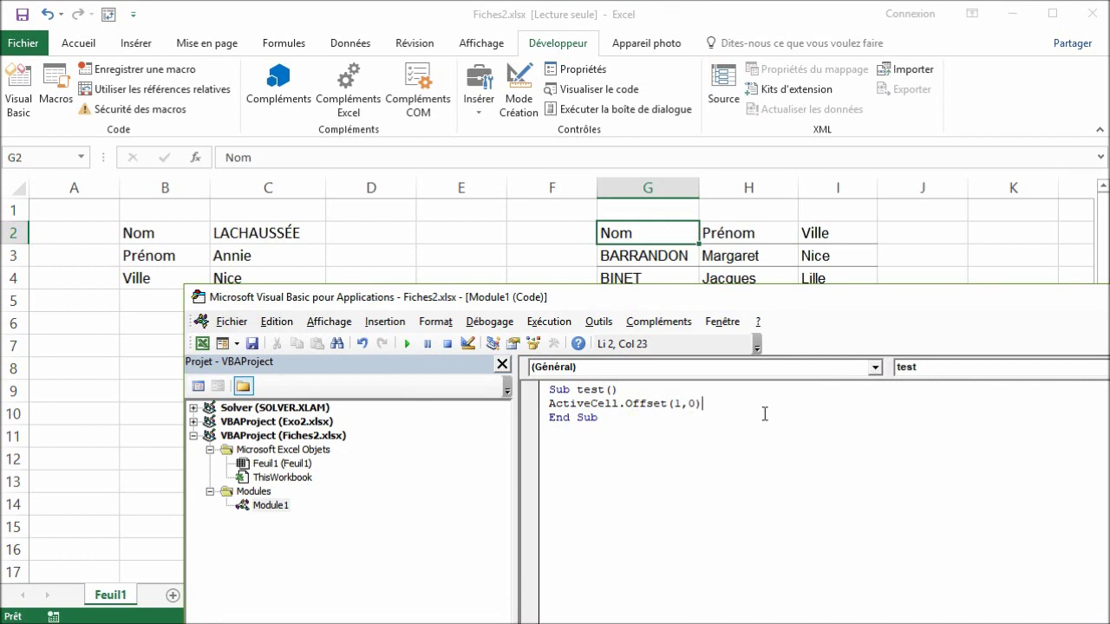
text(.Off)
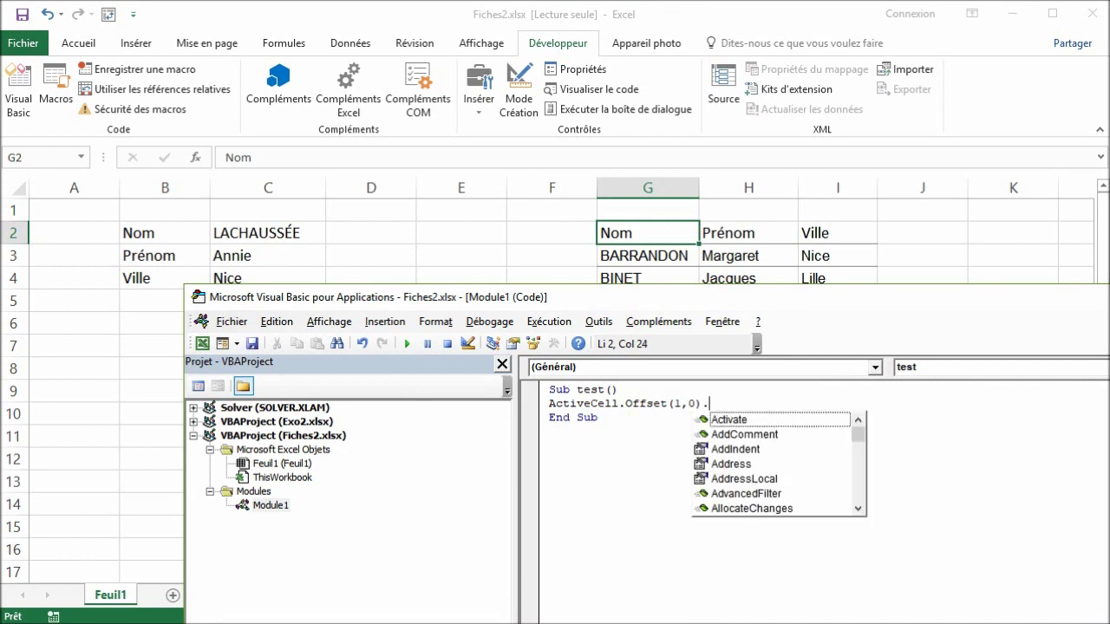
text(se)
key(Tab)
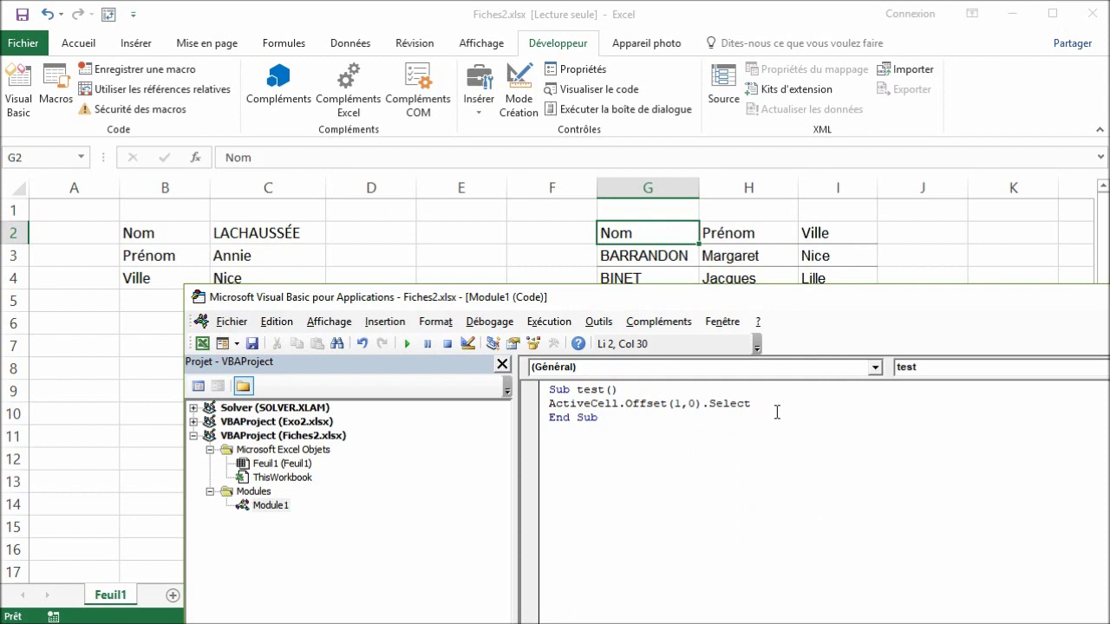
Run the macro from Nom so the selection moves down to BARRANDON in G3.
click(646, 405)
click(579, 404)
click(409, 345)
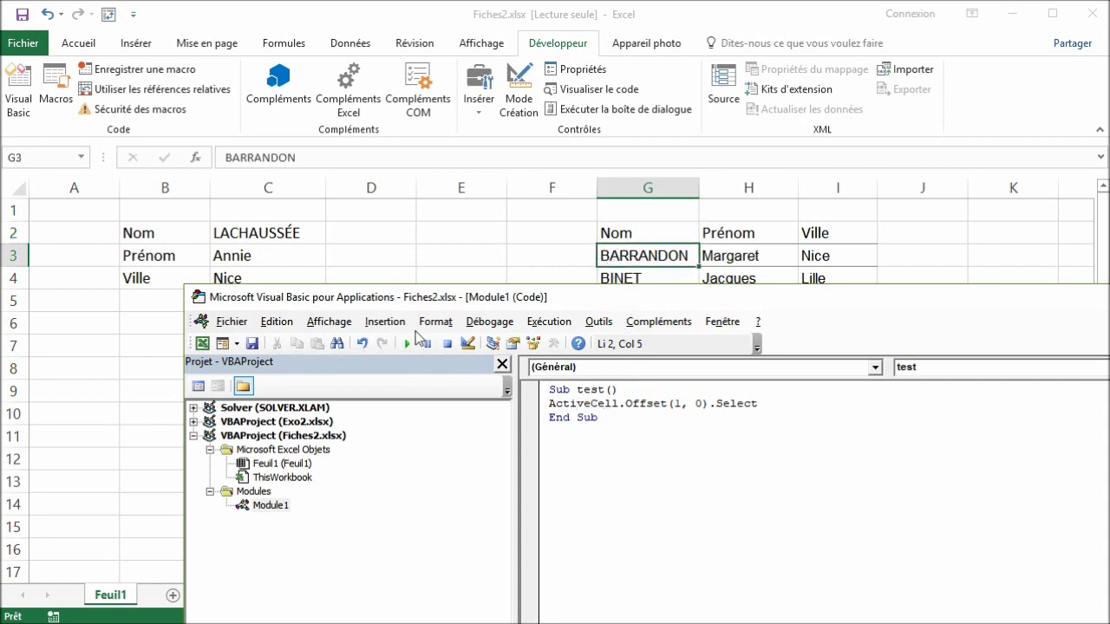
Run the macro repeatedly, moving the selection down the Nom column past BINET.
click(408, 344)
drag(465, 300, 460, 364)
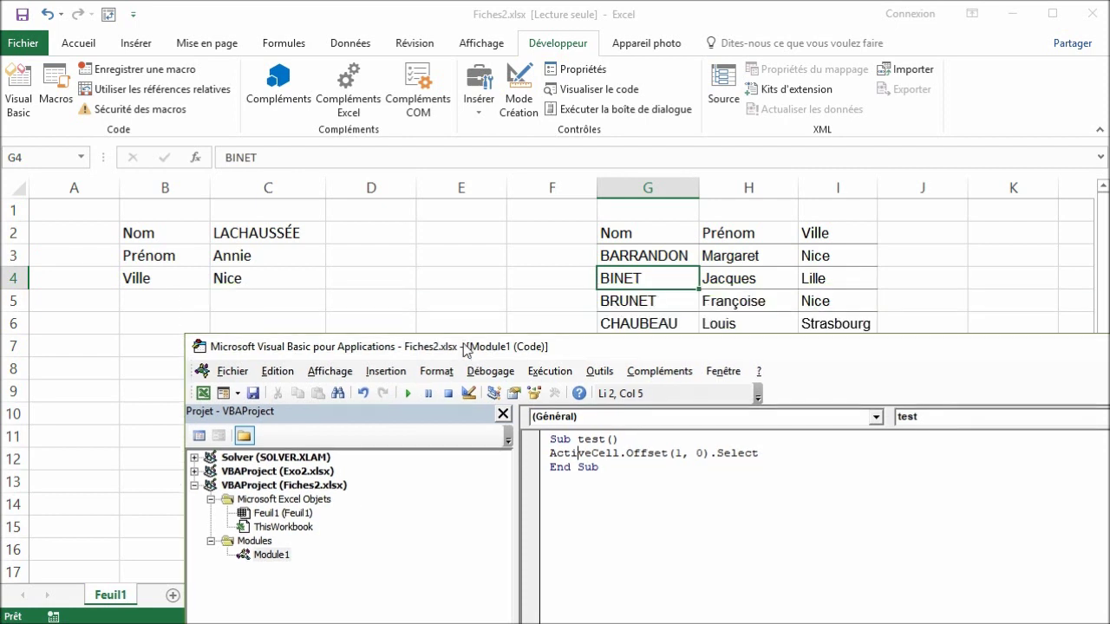
click(407, 409)
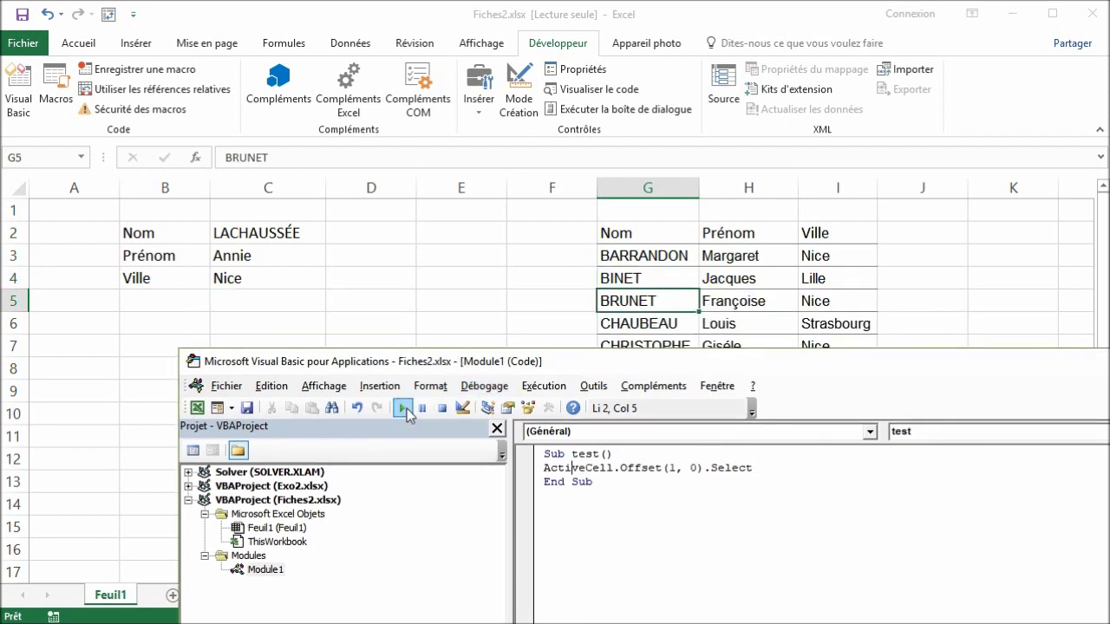
click(406, 408)
Change it to Offset(1, 1).Select and run it three times from Nom, stepping diagonally to J5.
double_click(694, 468)
text(1)
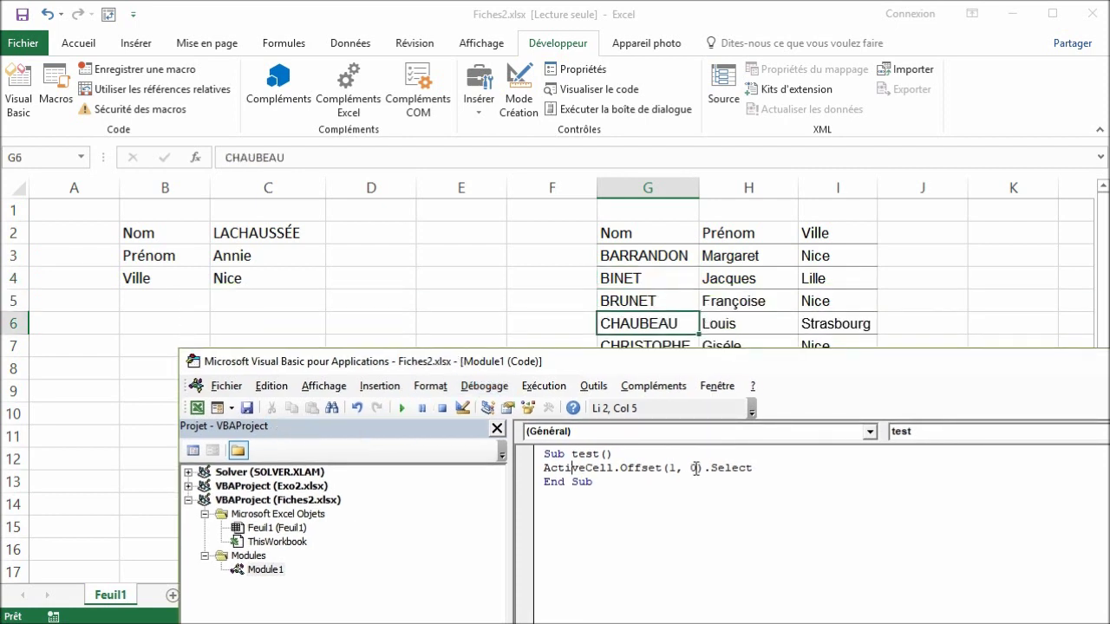
click(652, 241)
key(alt+F11)
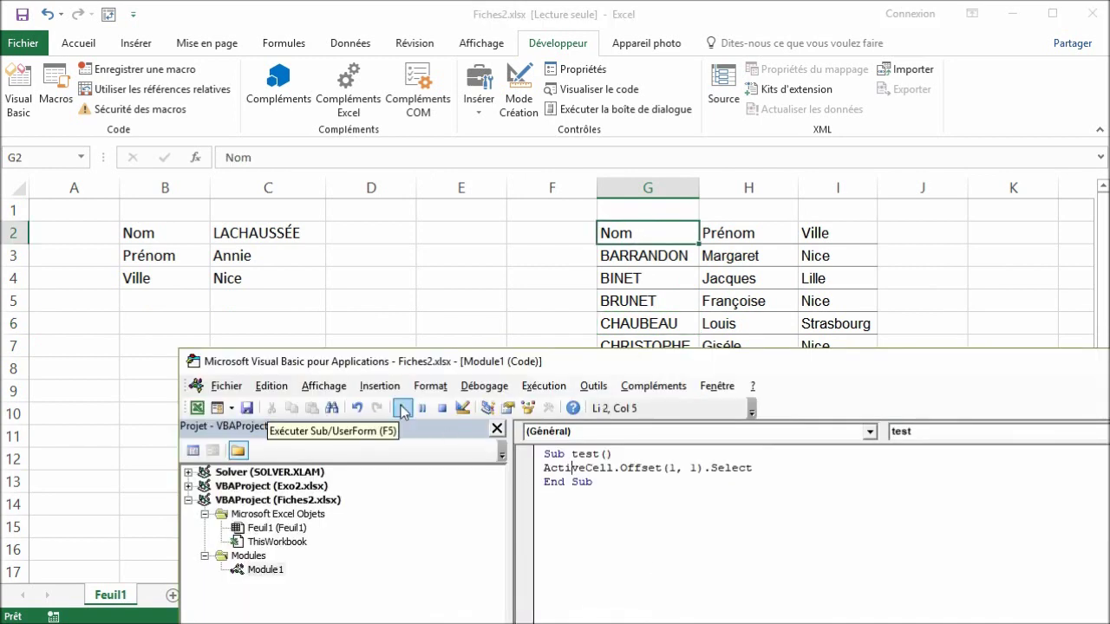
click(402, 410)
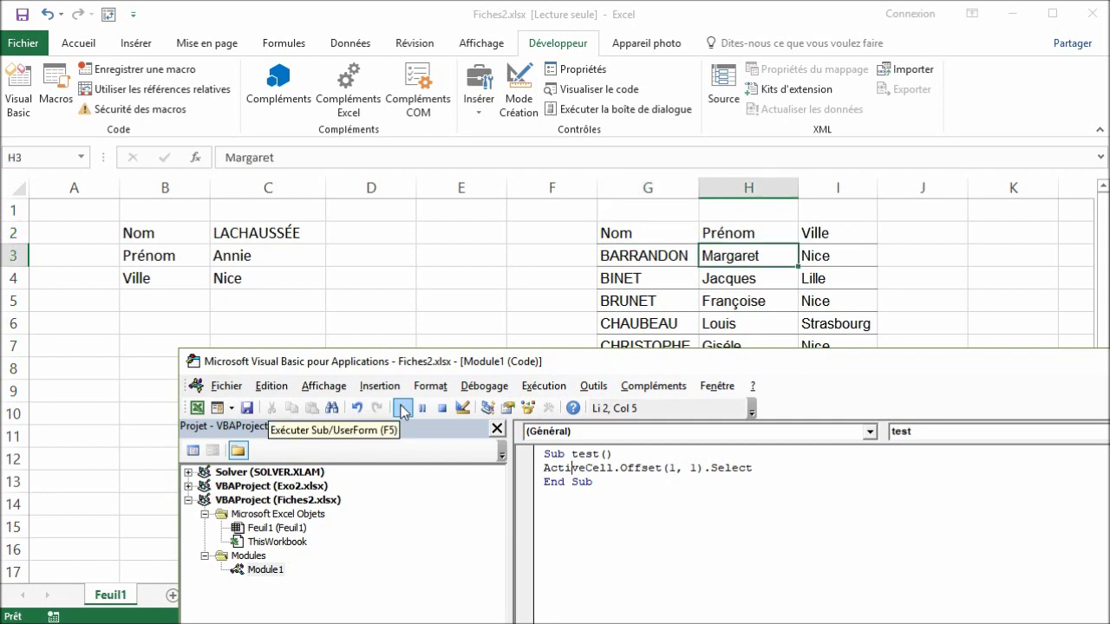
click(401, 410)
click(401, 410)
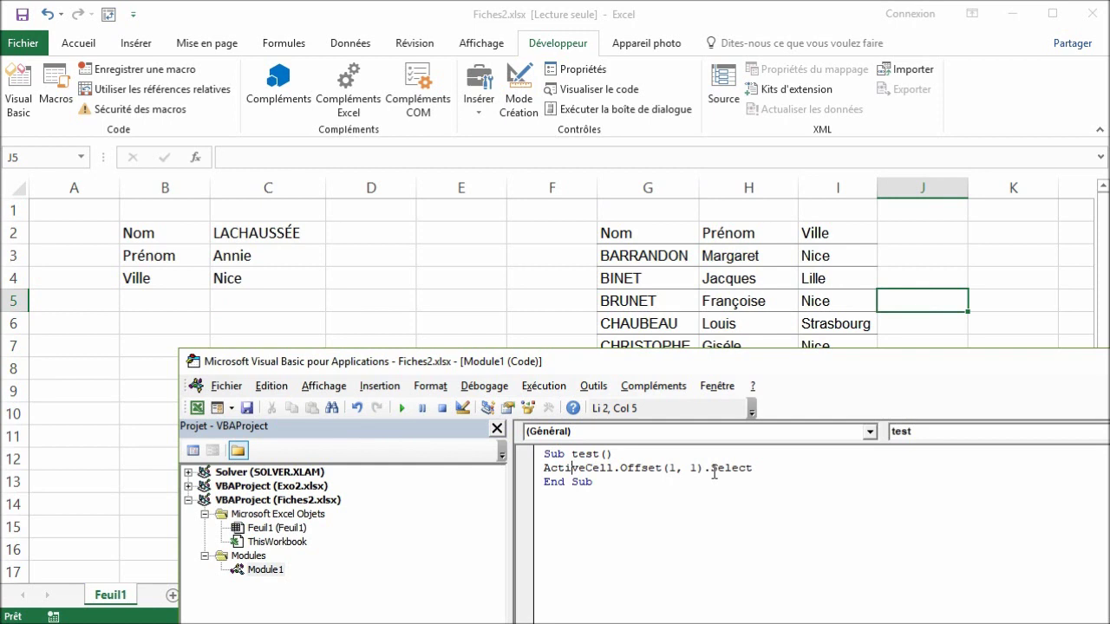
click(651, 239)
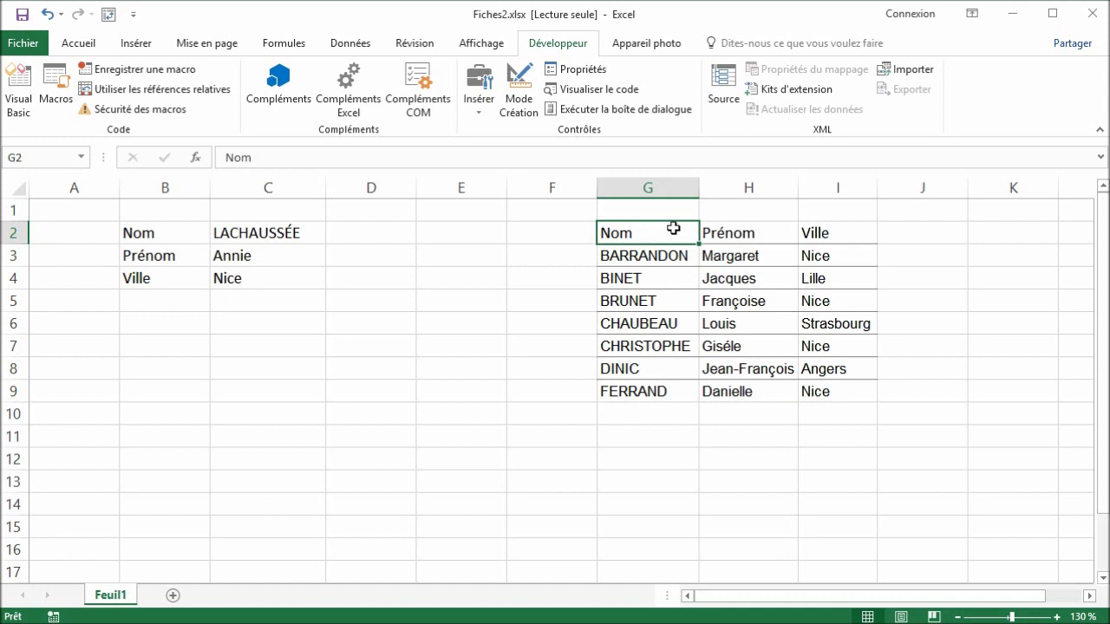
Jump to the last name in column G, one row below, back to Nom, then start recording a new macro.
key(ctrl+Down)
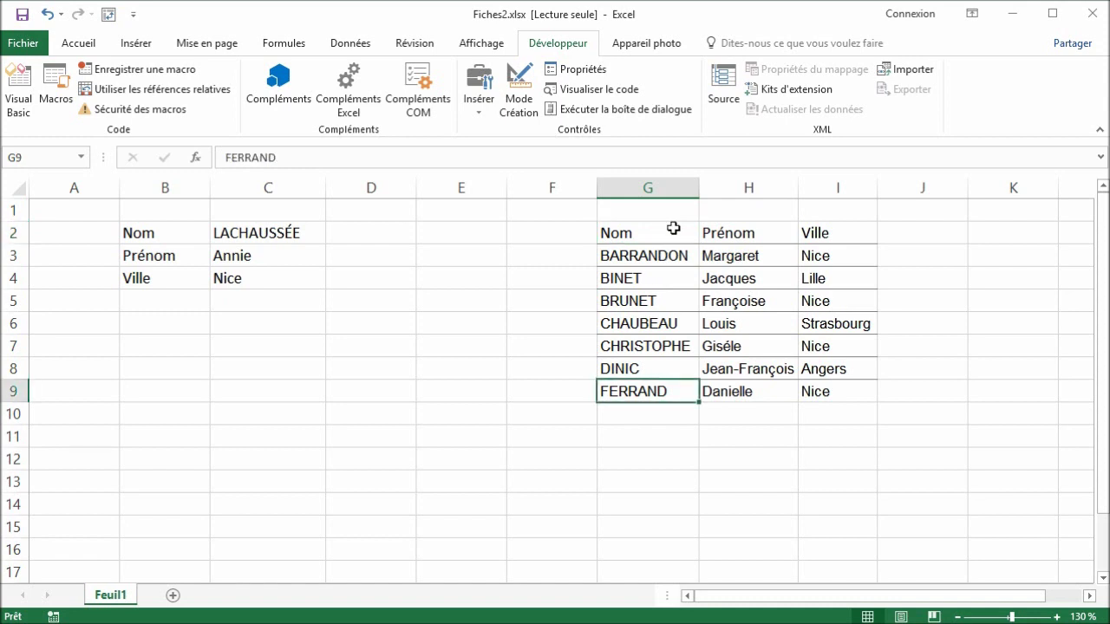
key(Down)
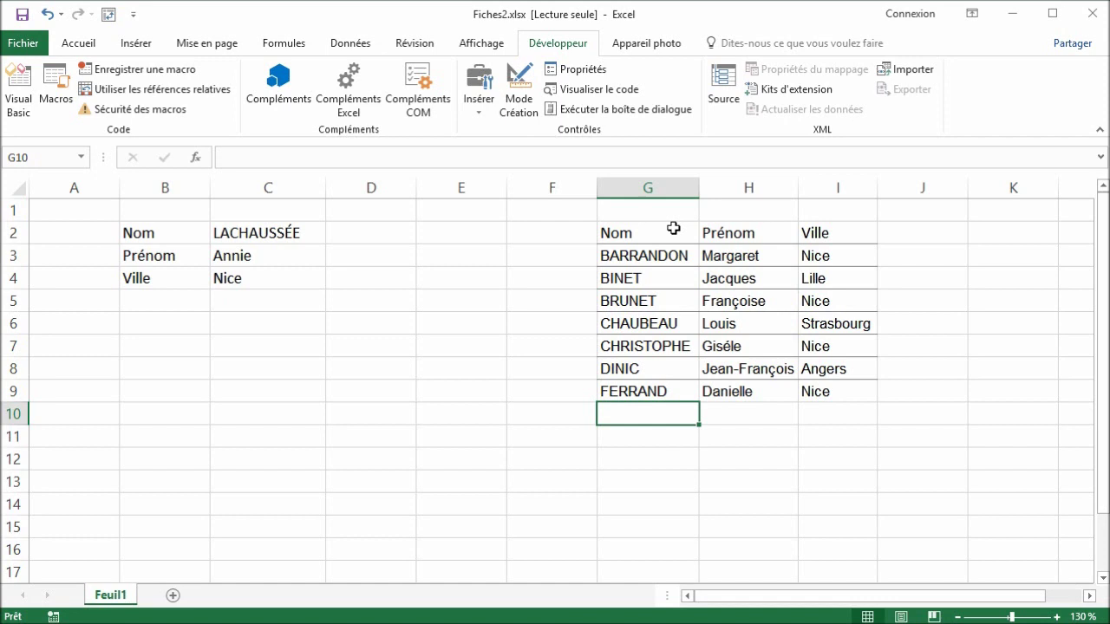
key(ctrl+Up)
key(ctrl+Up)
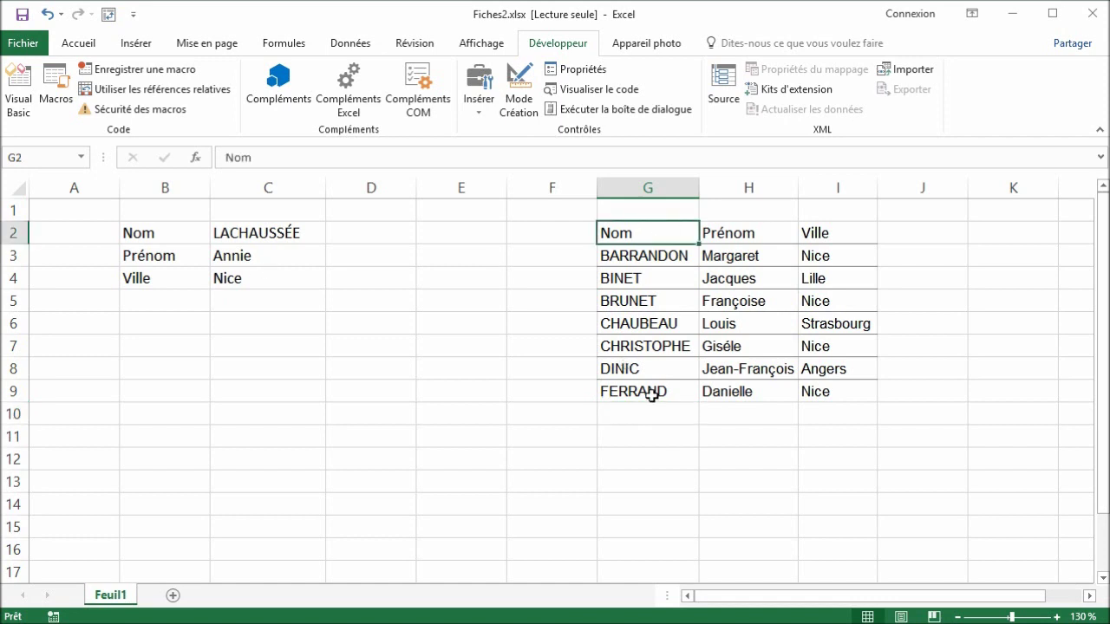
click(132, 75)
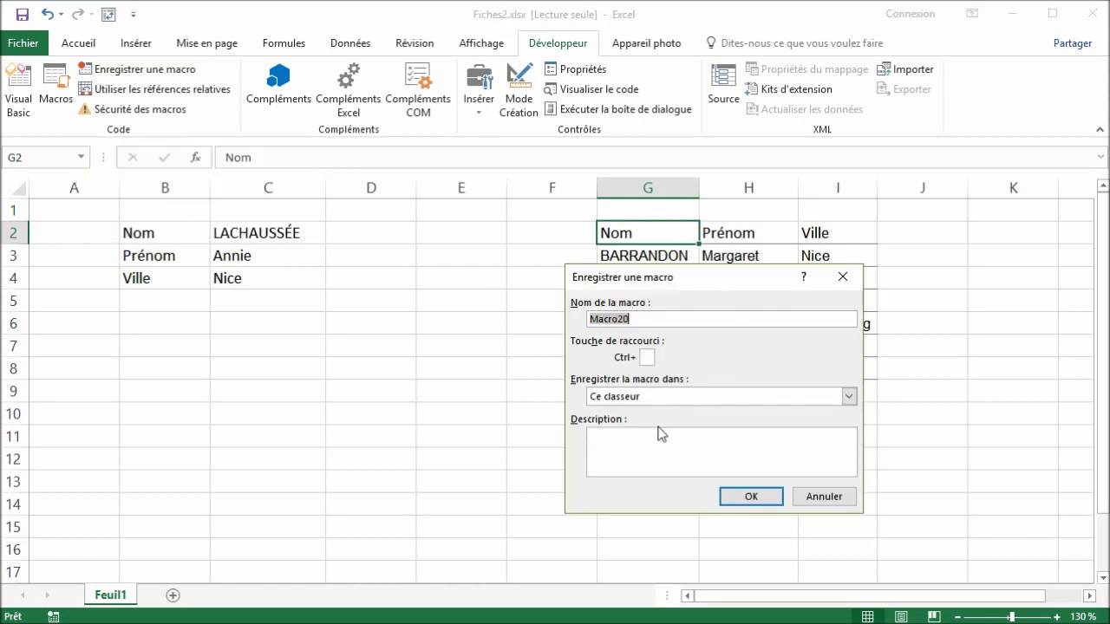
Record a macro named basTableau that captures a Ctrl+Down jump to the list's last row in G9.
text(basTableau)
click(757, 496)
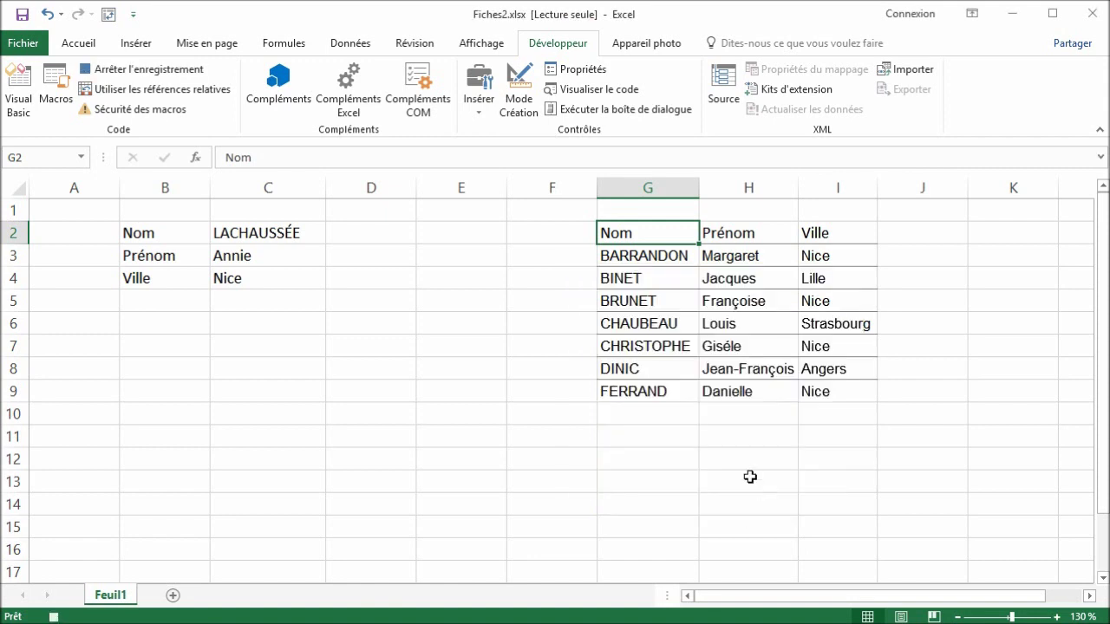
key(ctrl+Down)
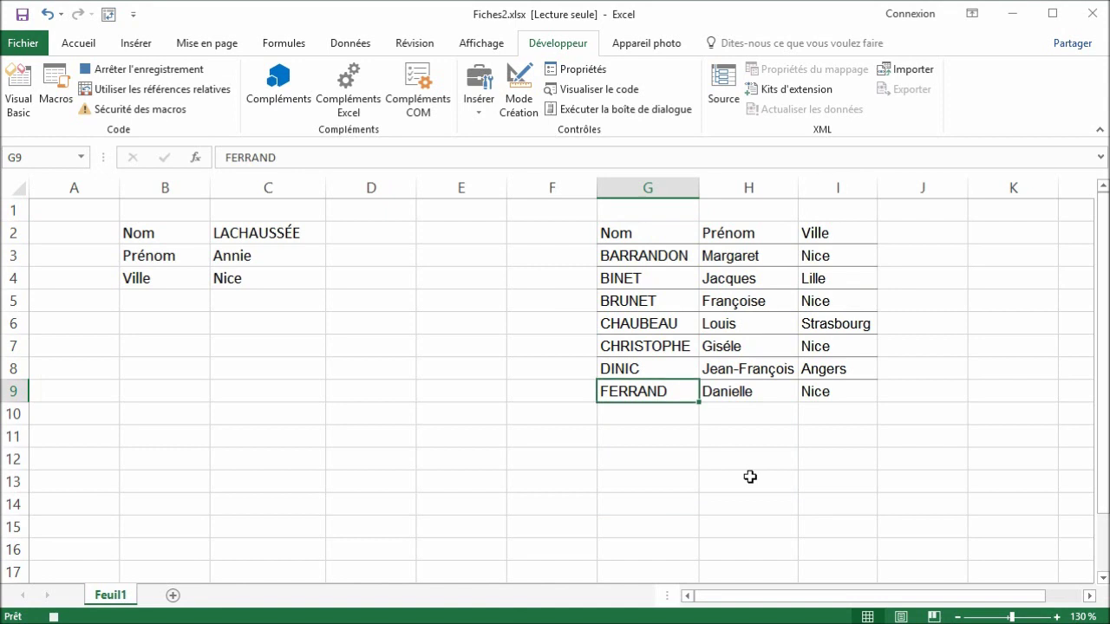
click(151, 72)
Copy the recorded Selection.End(xlDown).Select line into Sub test and indent its two body lines.
key(alt+F11)
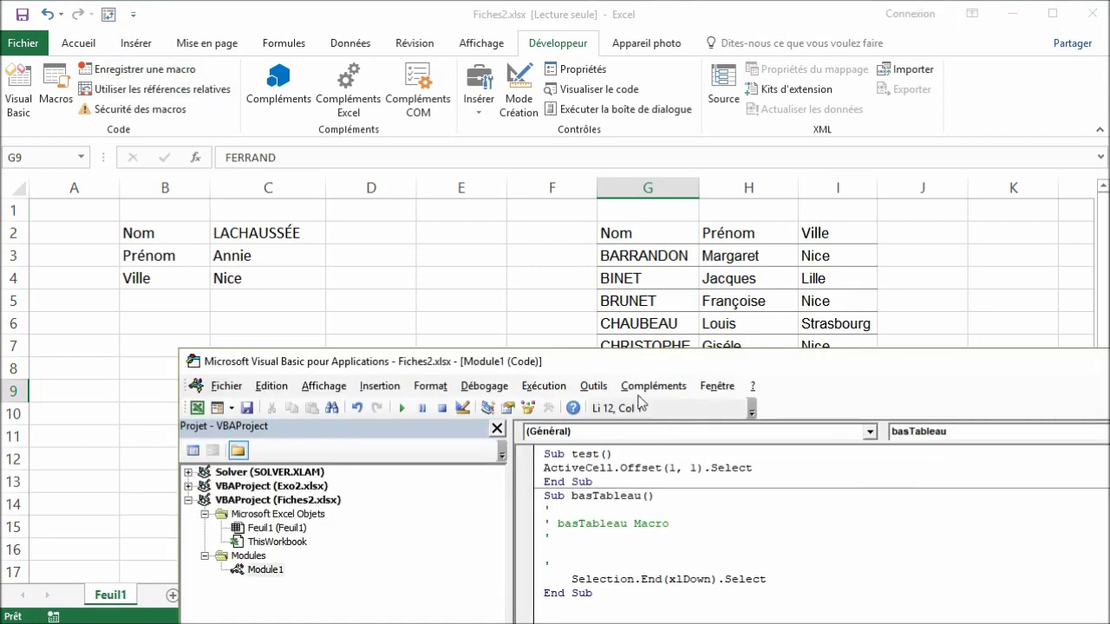
drag(628, 362, 602, 262)
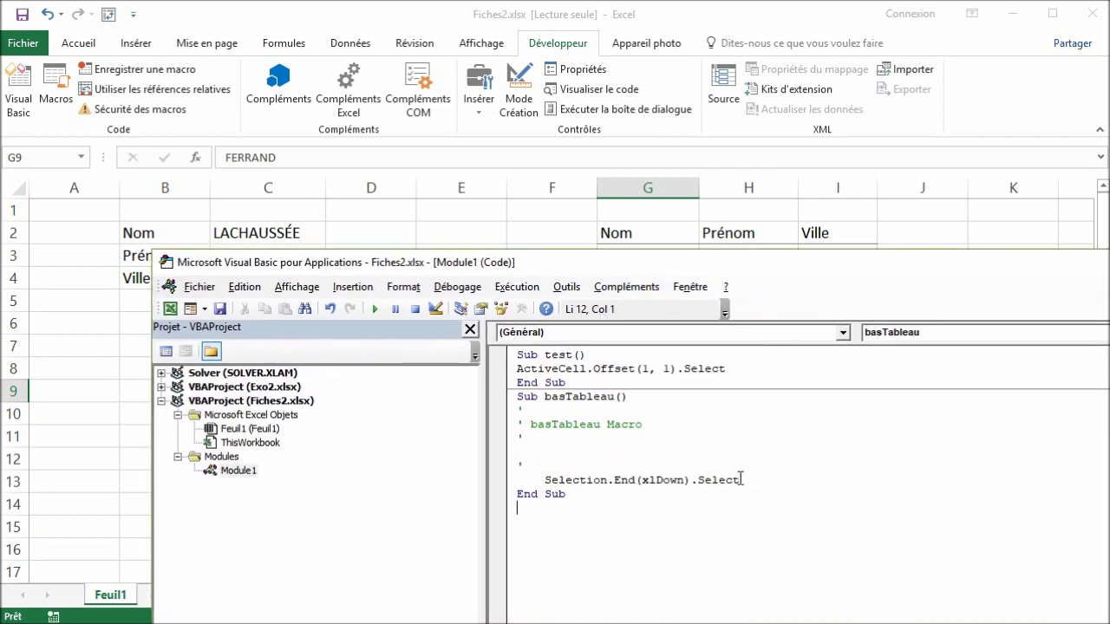
drag(742, 480, 543, 481)
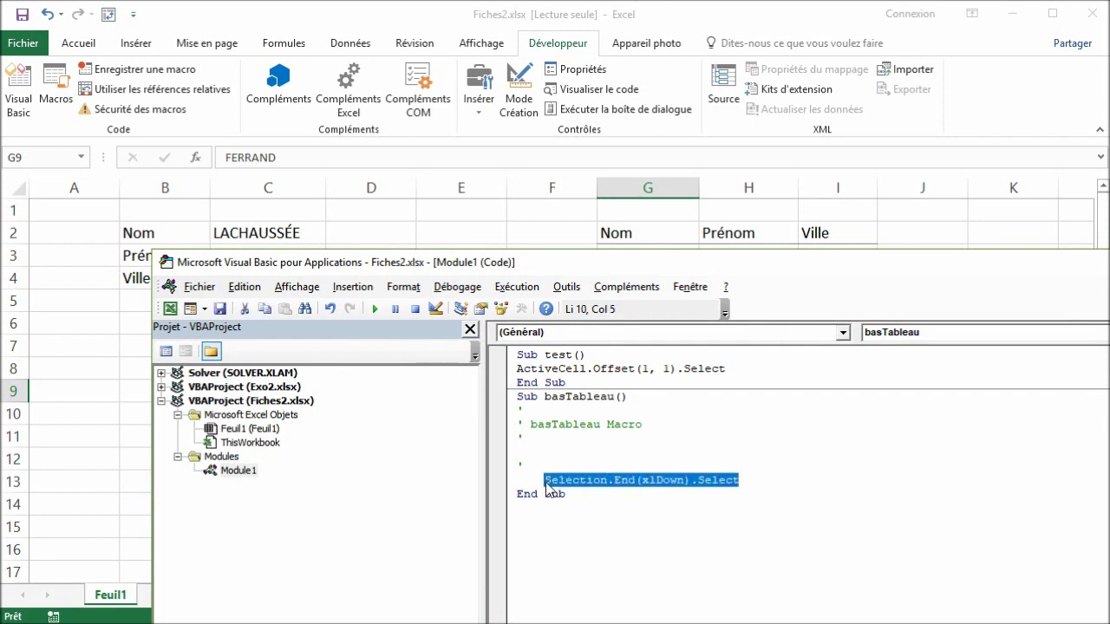
key(ctrl+c)
click(589, 357)
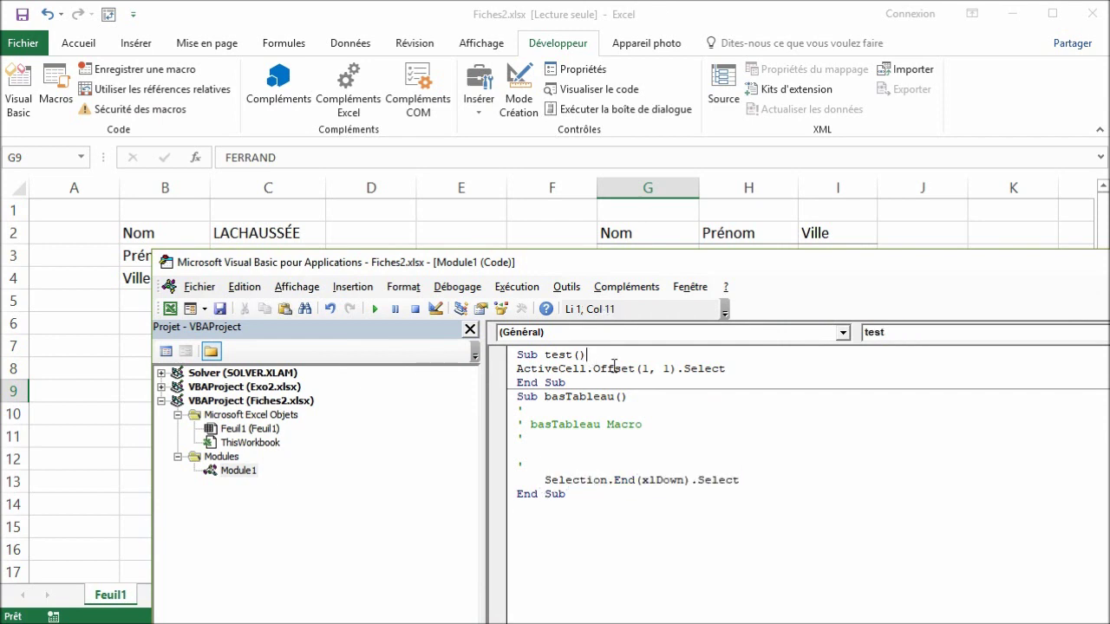
key(Return)
key(ctrl+v)
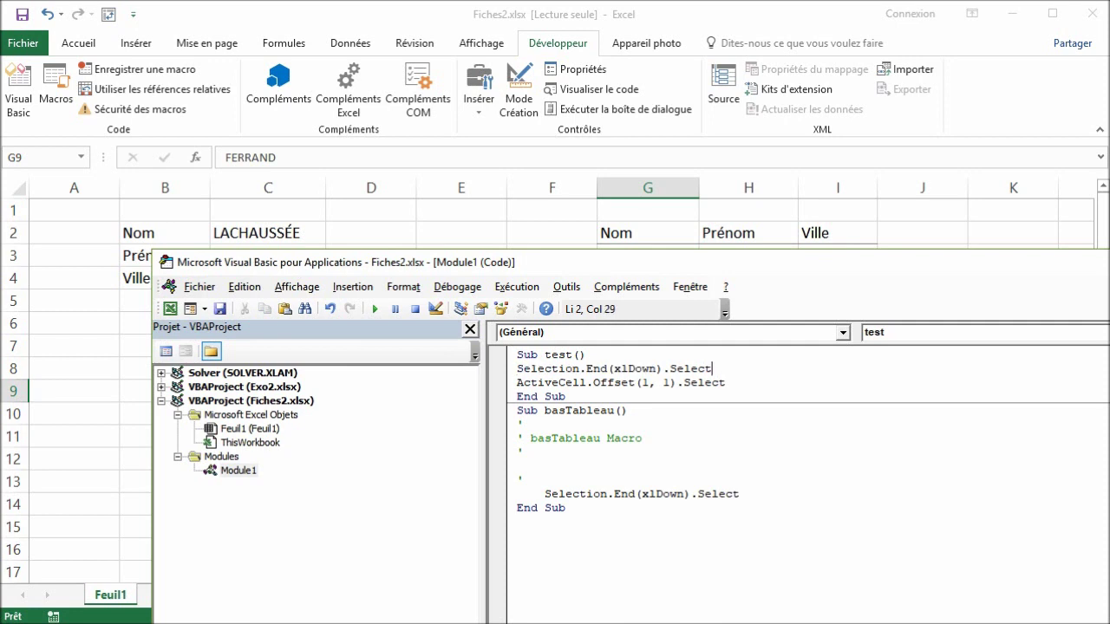
drag(738, 382, 517, 369)
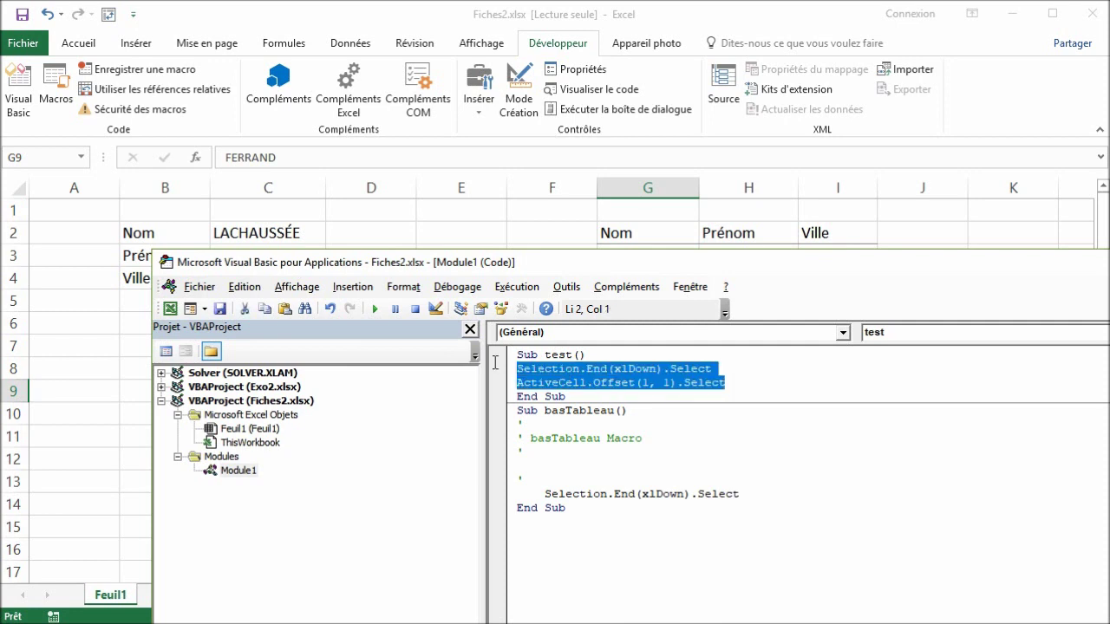
key(Tab)
Delete the basTableau procedure, change the offset to Offset(1, 0), and select G2 on the sheet.
drag(584, 508, 512, 417)
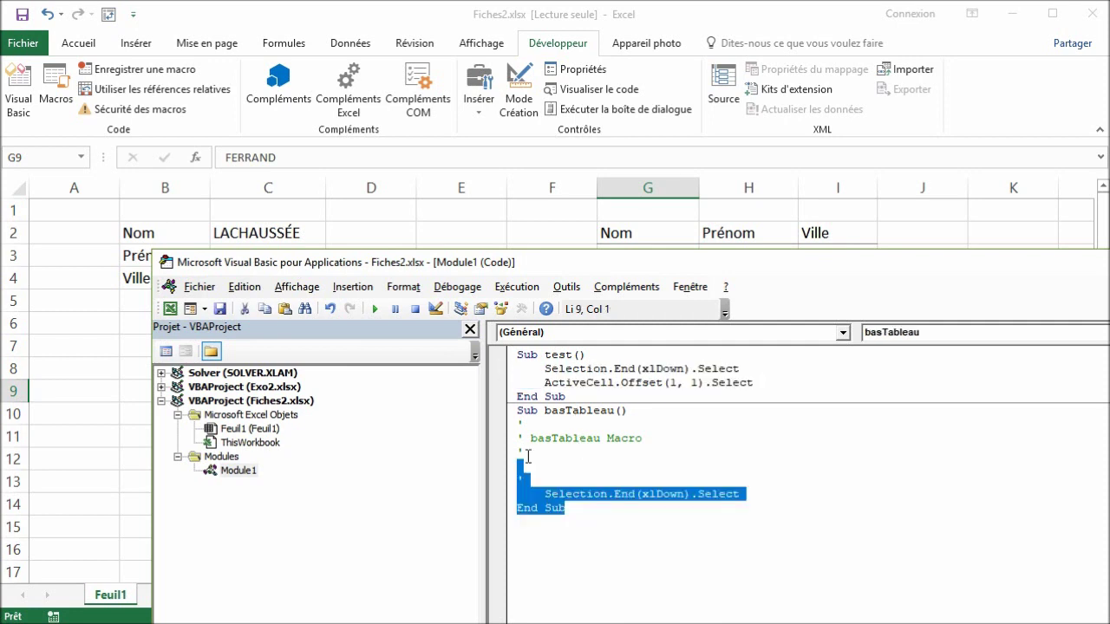
key(Delete)
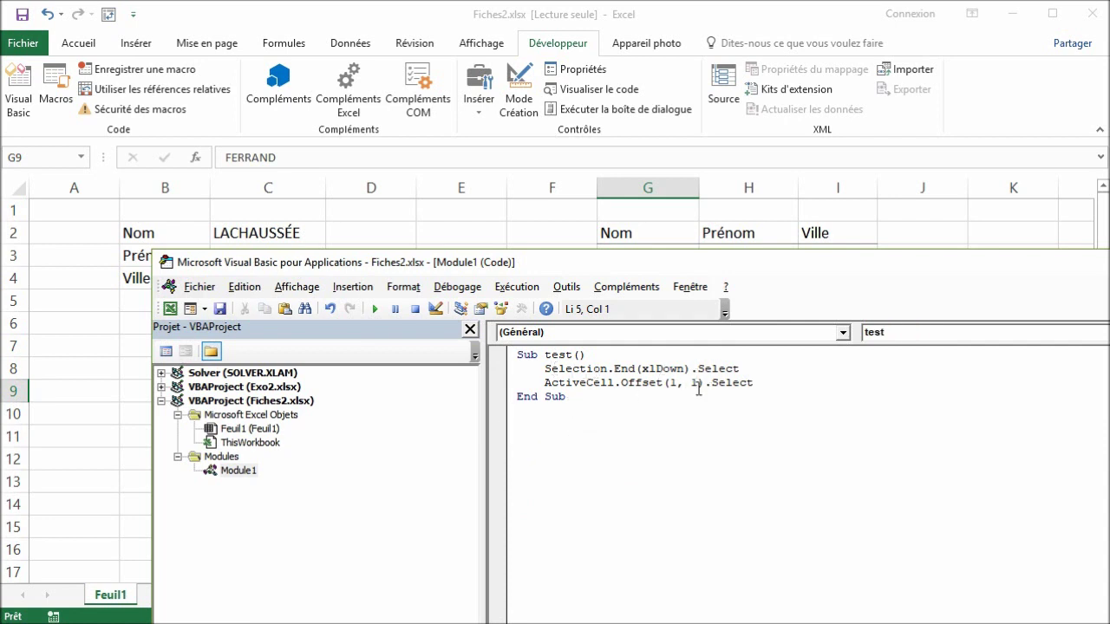
key(Delete)
text(0)
click(651, 228)
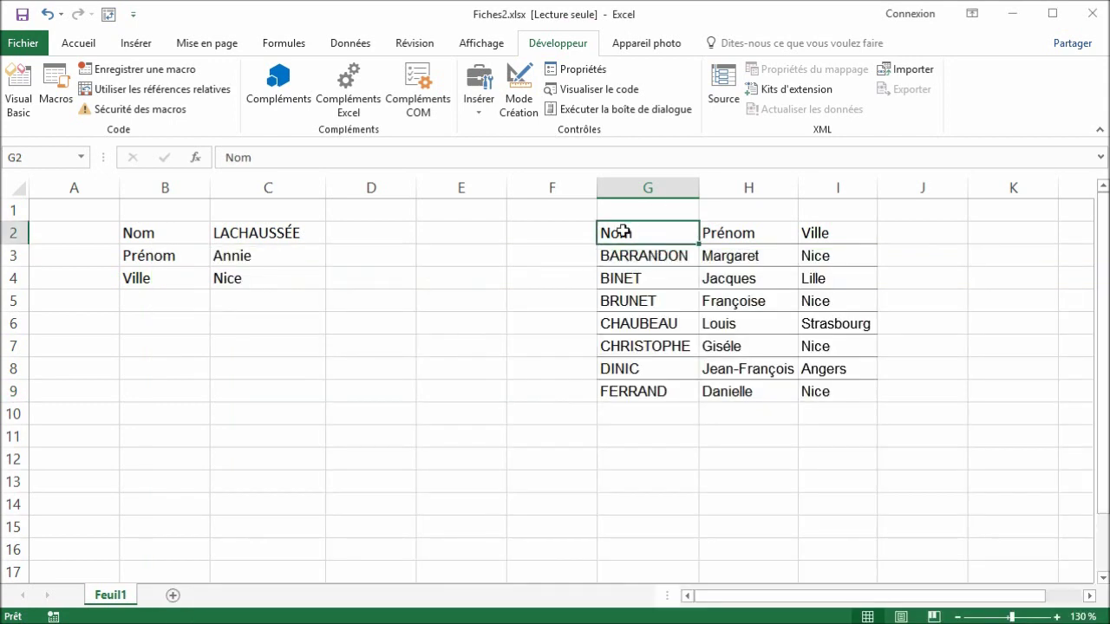
Run Sub test from the Nom header and confirm it lands on G10 below the last entry.
key(alt+F11)
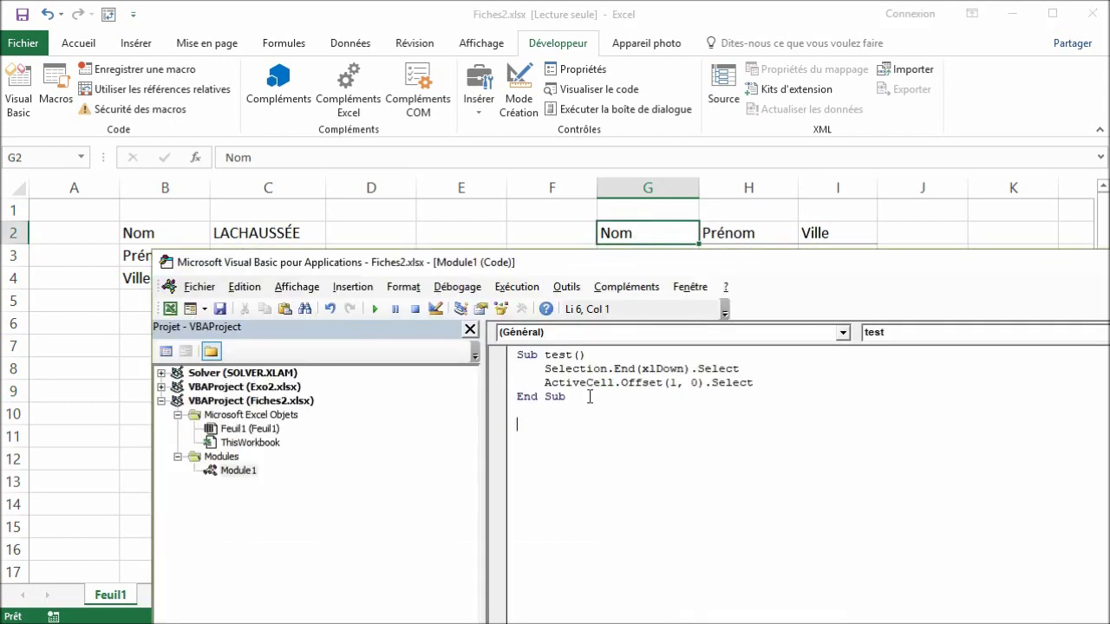
click(374, 309)
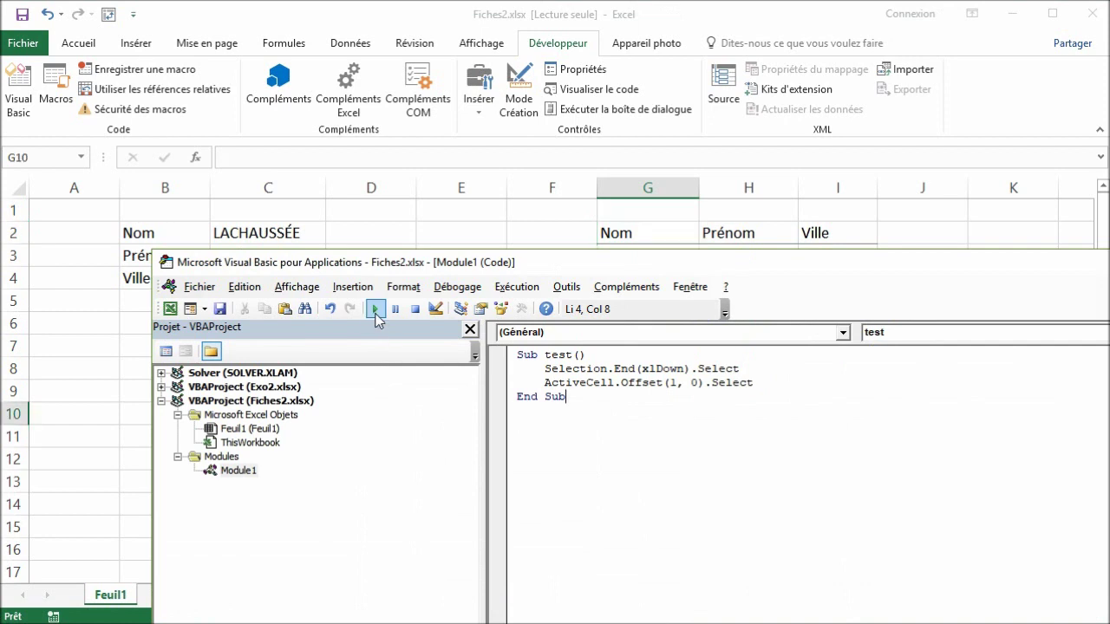
click(634, 19)
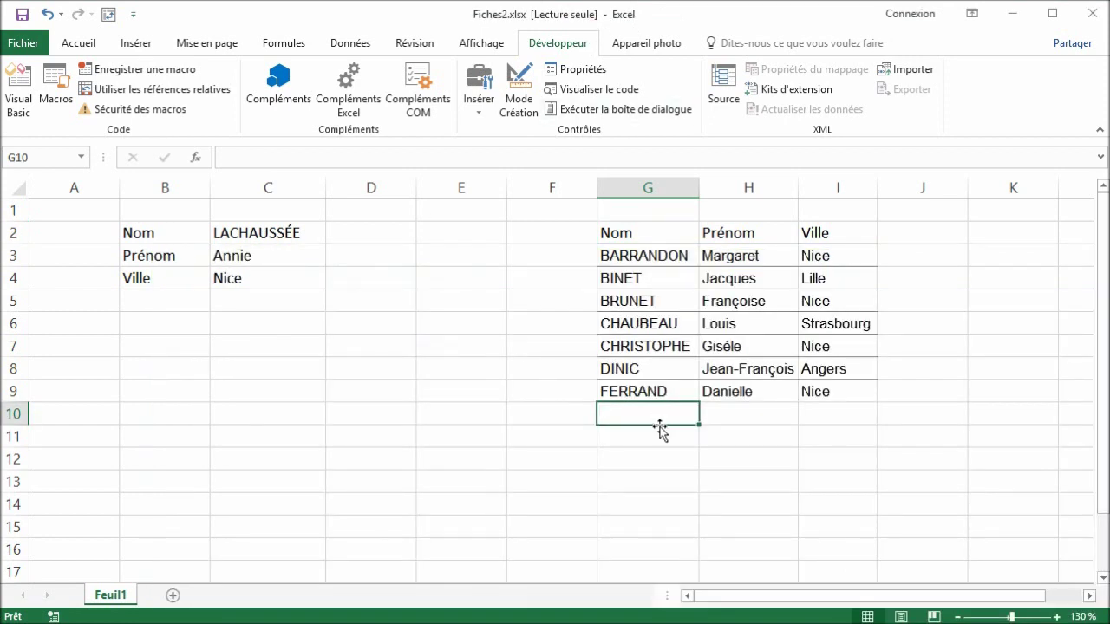
key(alt+F11)
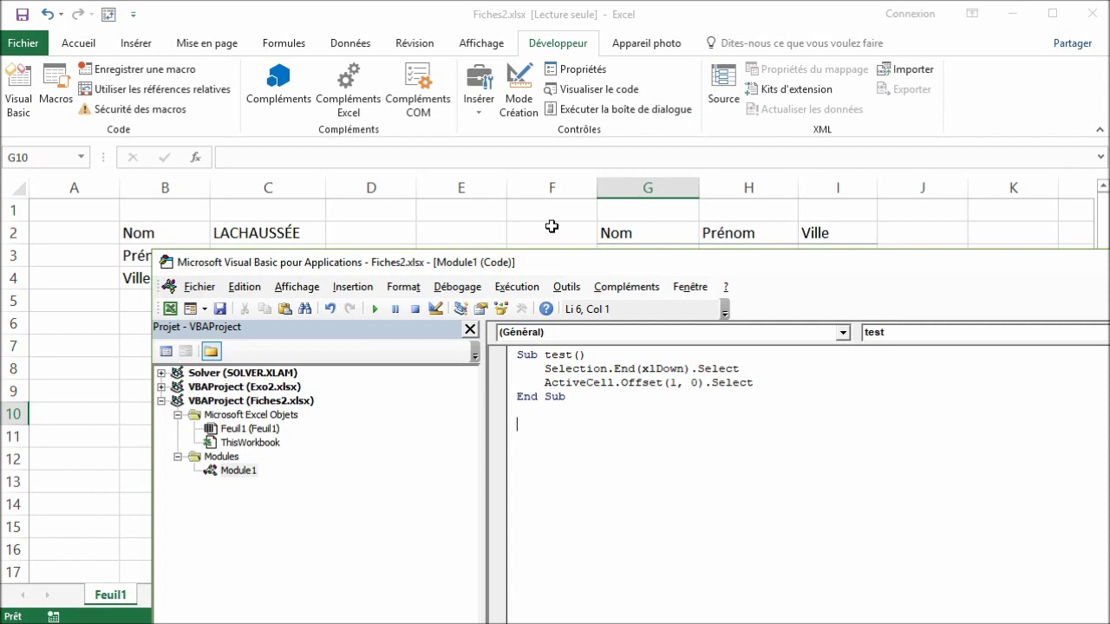
Clear the list entries G3:I9, test Ctrl+Down from the Nom header, then restore the entries.
click(550, 227)
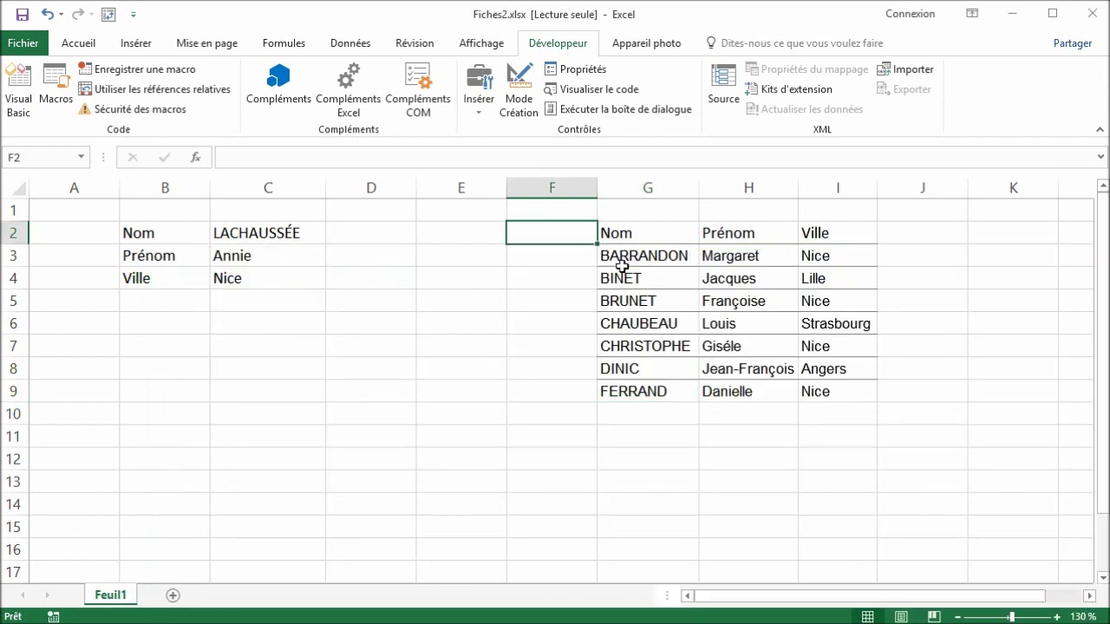
mouse_move(634, 256)
mouse_down()
mouse_move(844, 361)
mouse_move(847, 394)
mouse_up()
key(Delete)
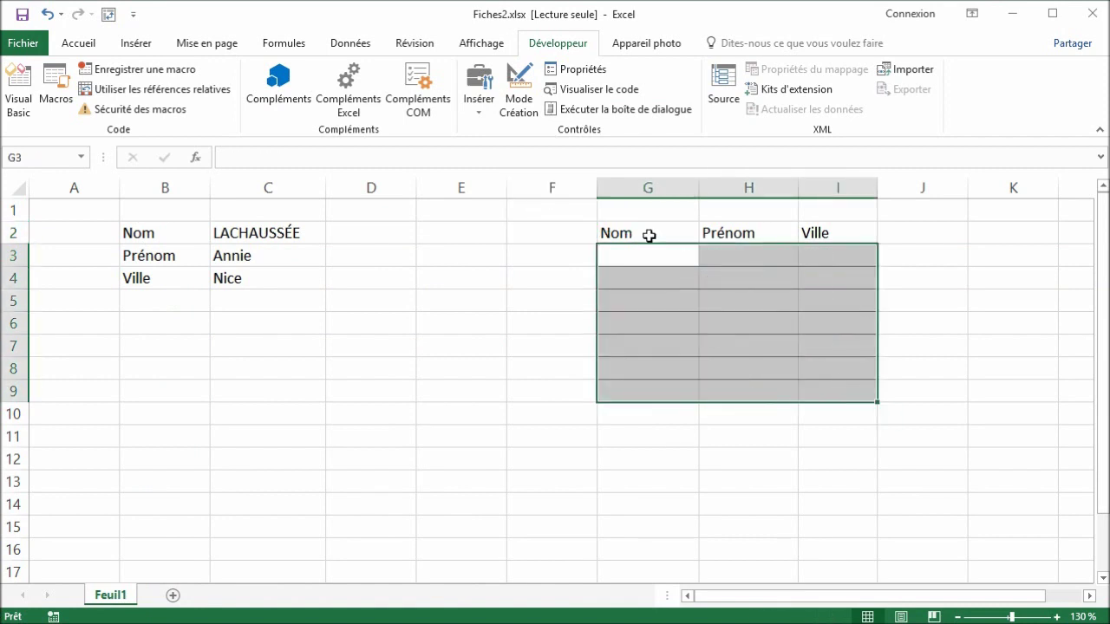
click(649, 235)
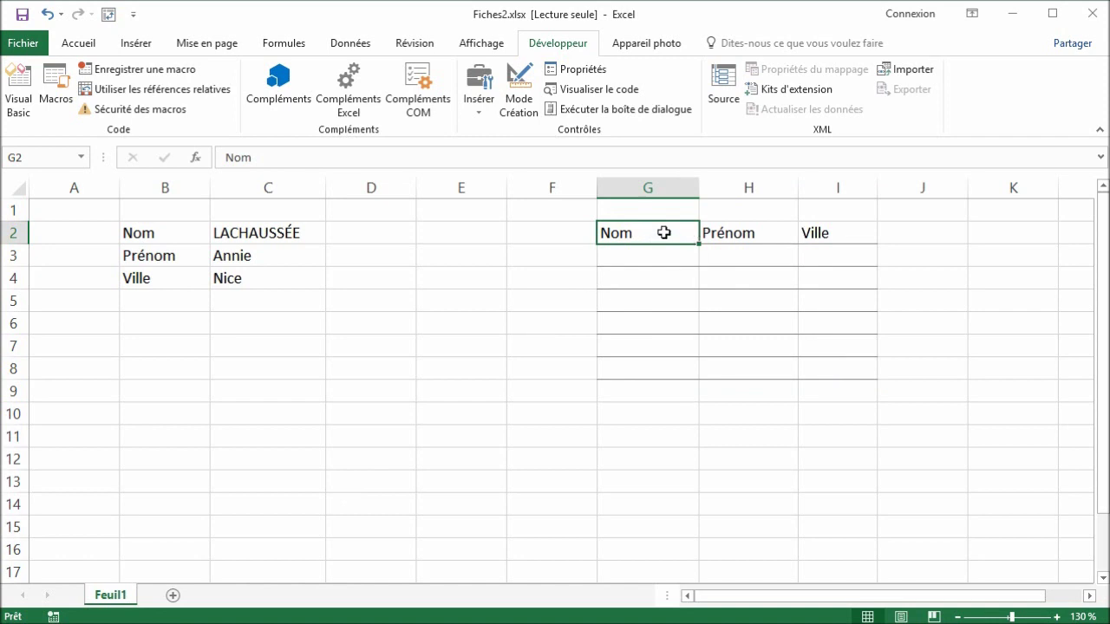
key(ctrl+Down)
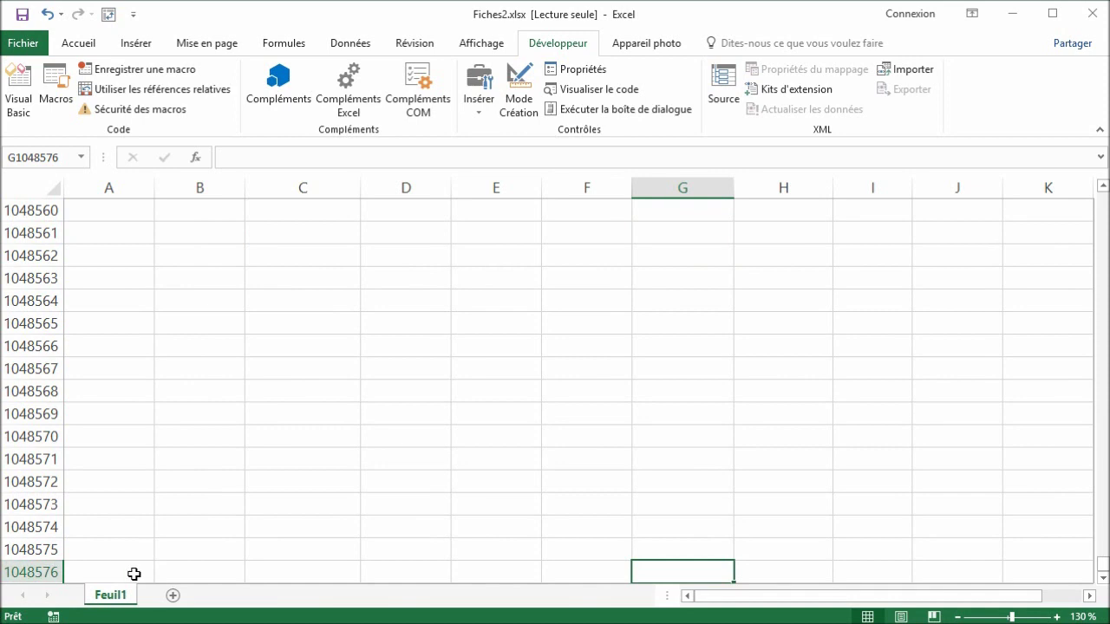
key(ctrl+Up)
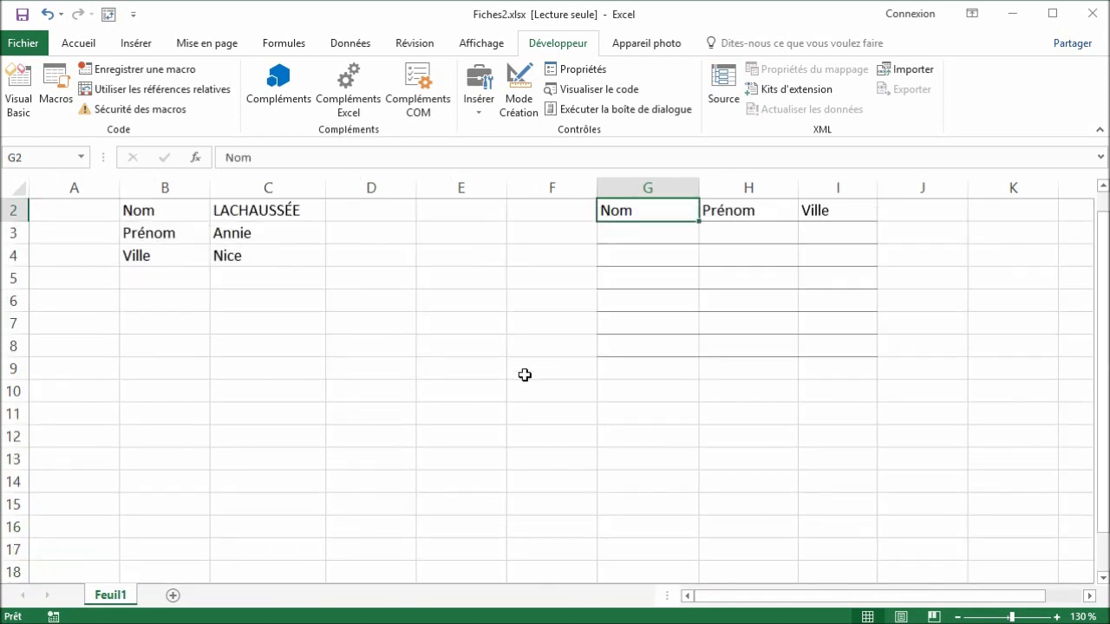
key(Down)
key(ctrl+v)
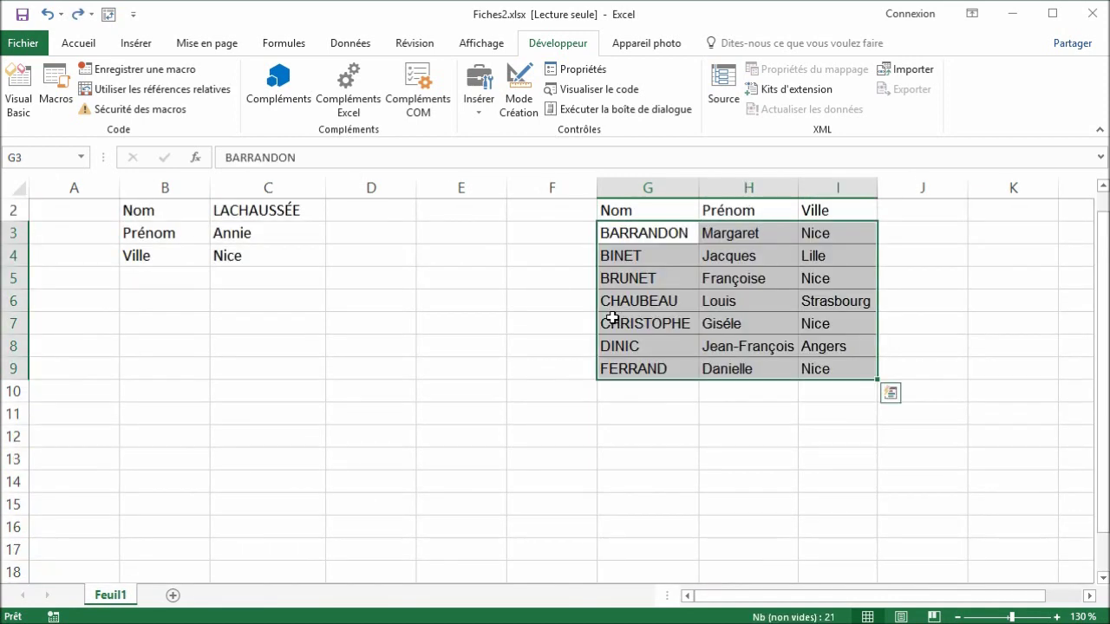
Leave only the first entry row, test moving down from the Nom header, then restore the cleared rows.
drag(641, 257, 855, 366)
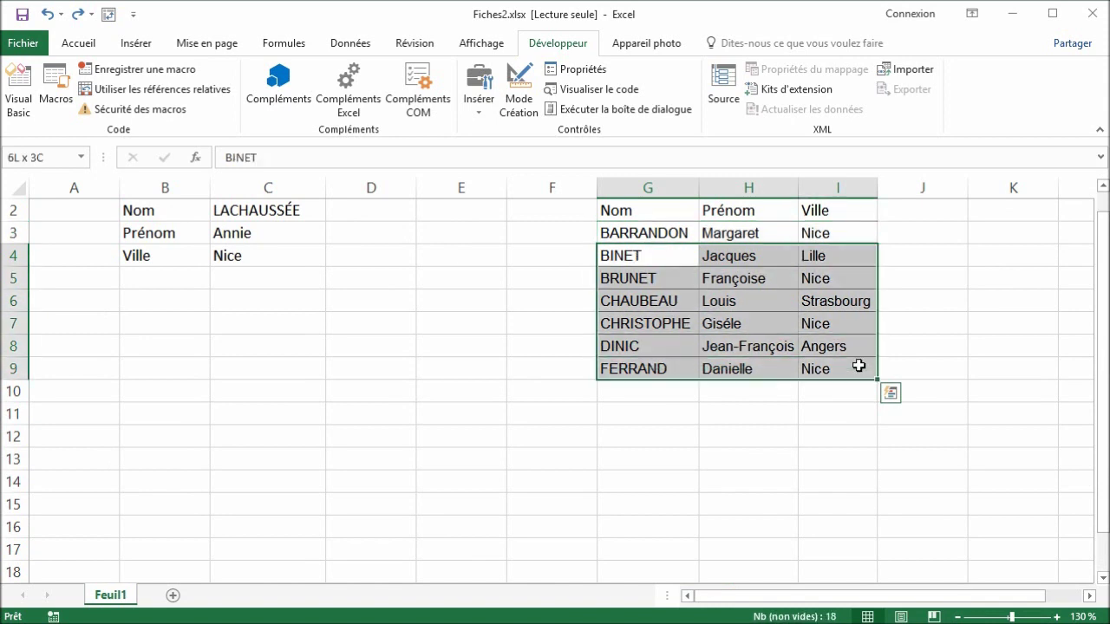
key(Delete)
click(631, 211)
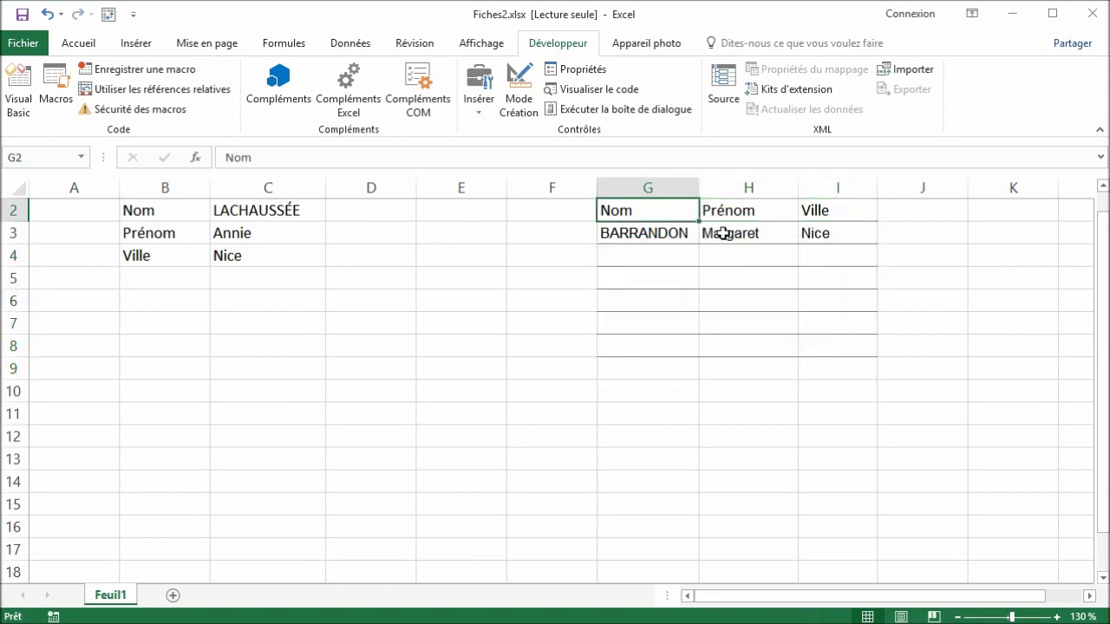
key(Down)
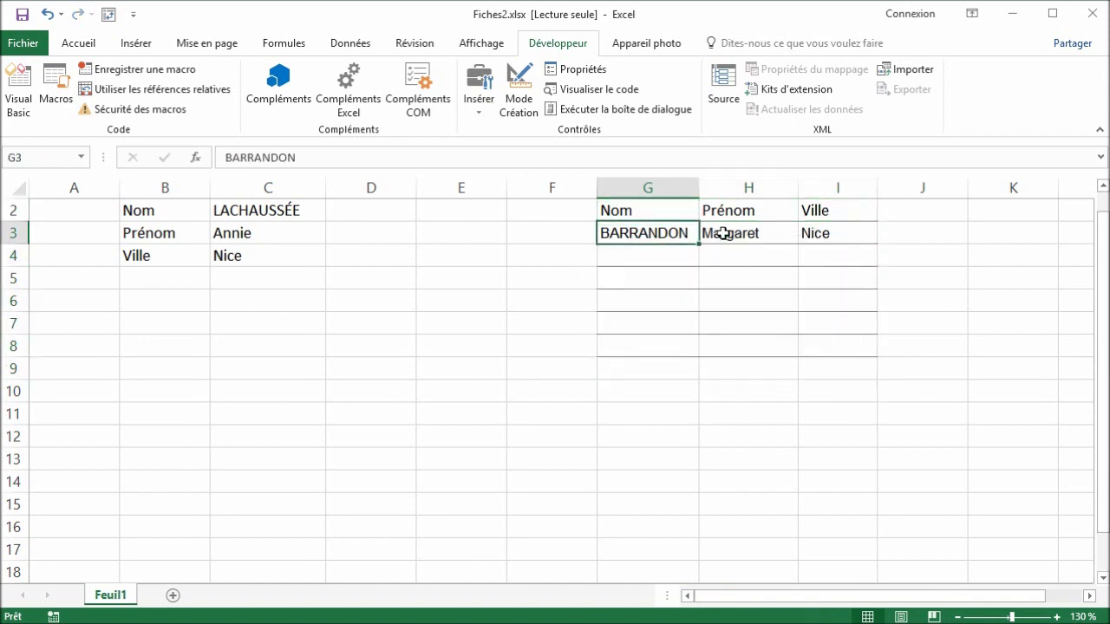
key(ctrl+z)
click(649, 227)
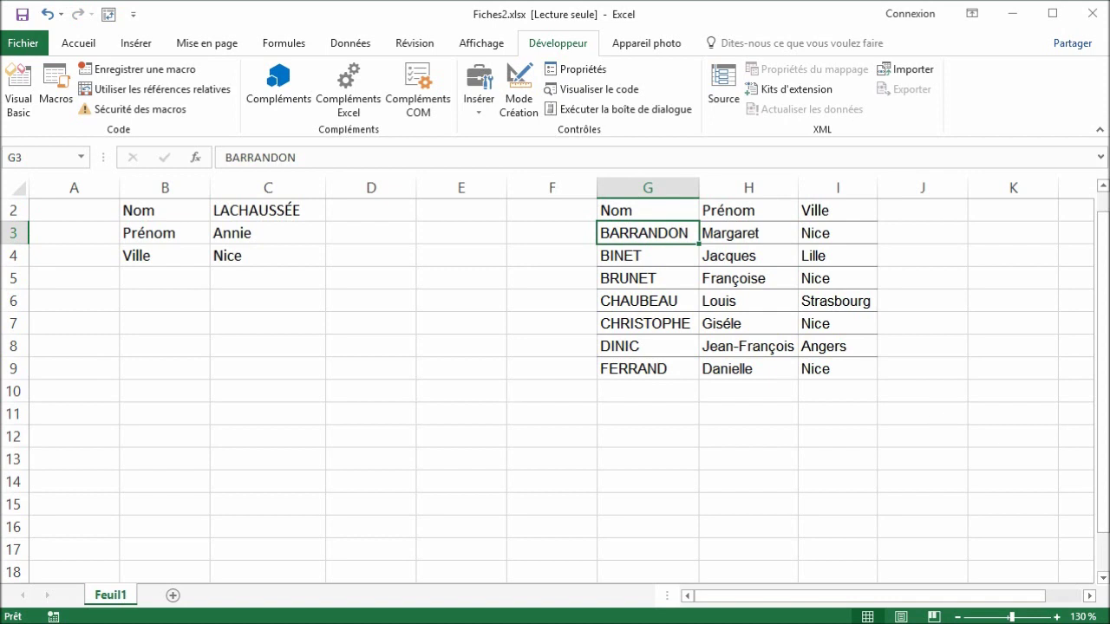
key(alt+F11)
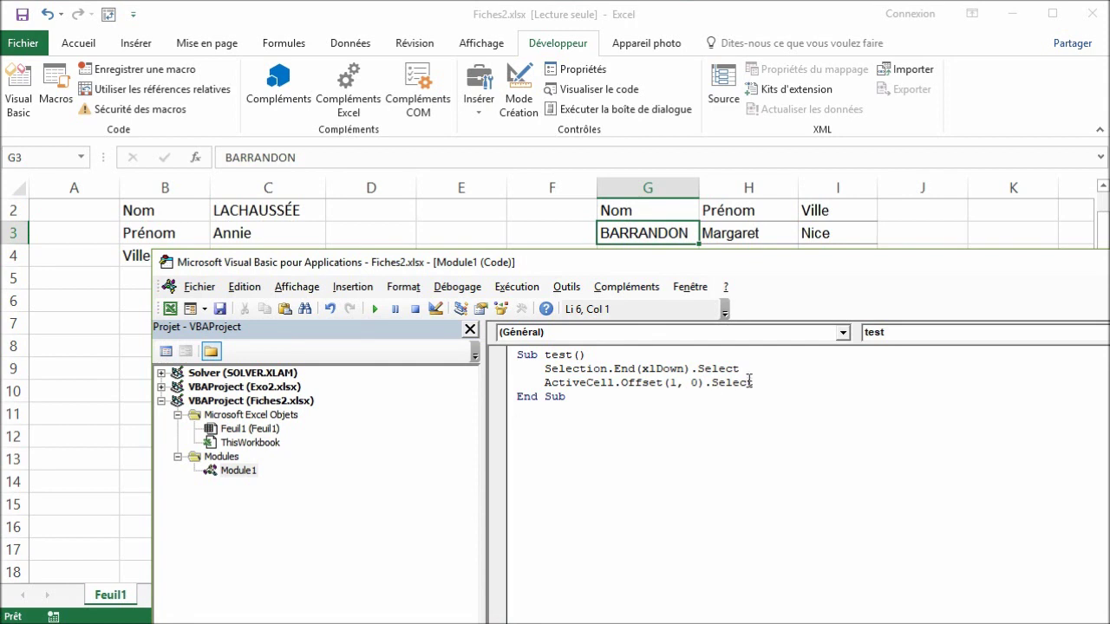
Comment out the two navigation lines and add ActiveCell.Value = 123 to the test macro.
click(431, 232)
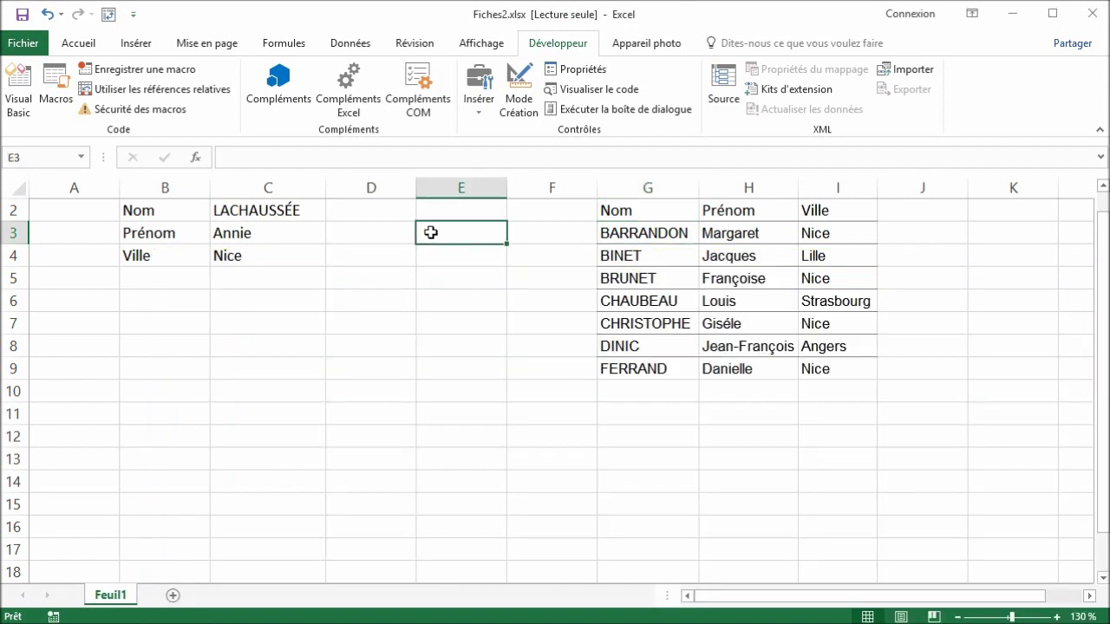
key(alt+F11)
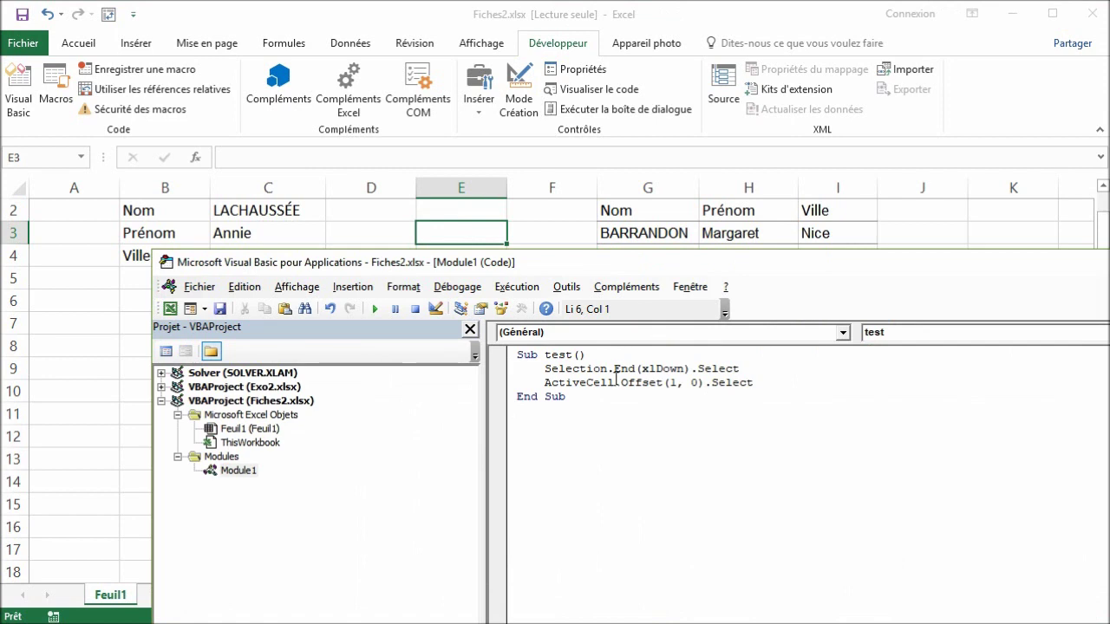
click(548, 370)
text(')
click(546, 382)
text(')
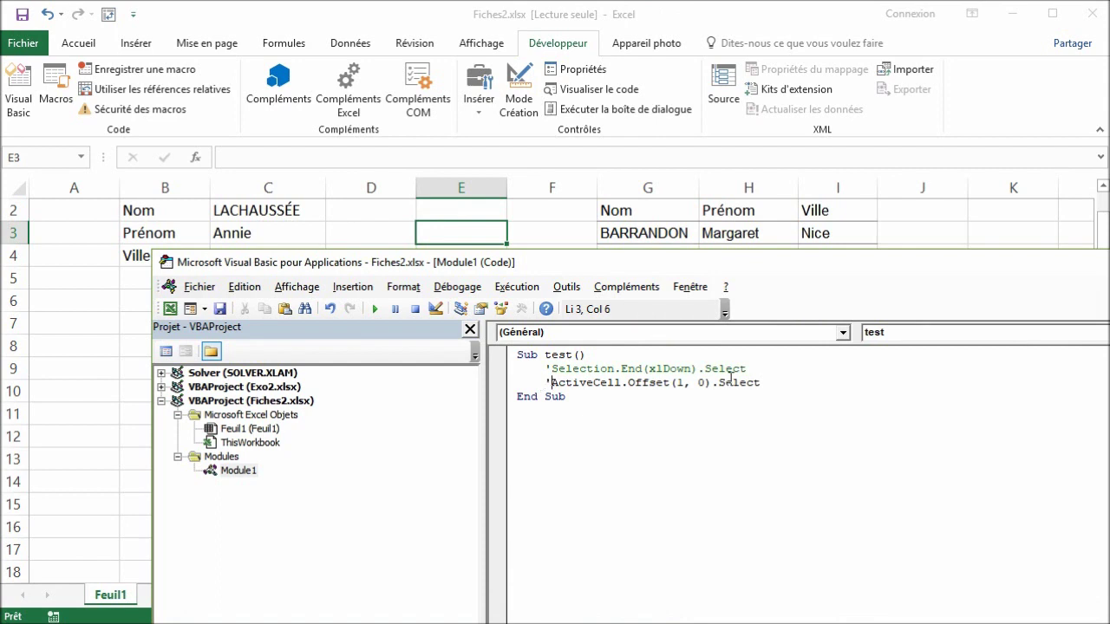
key(End)
key(Return)
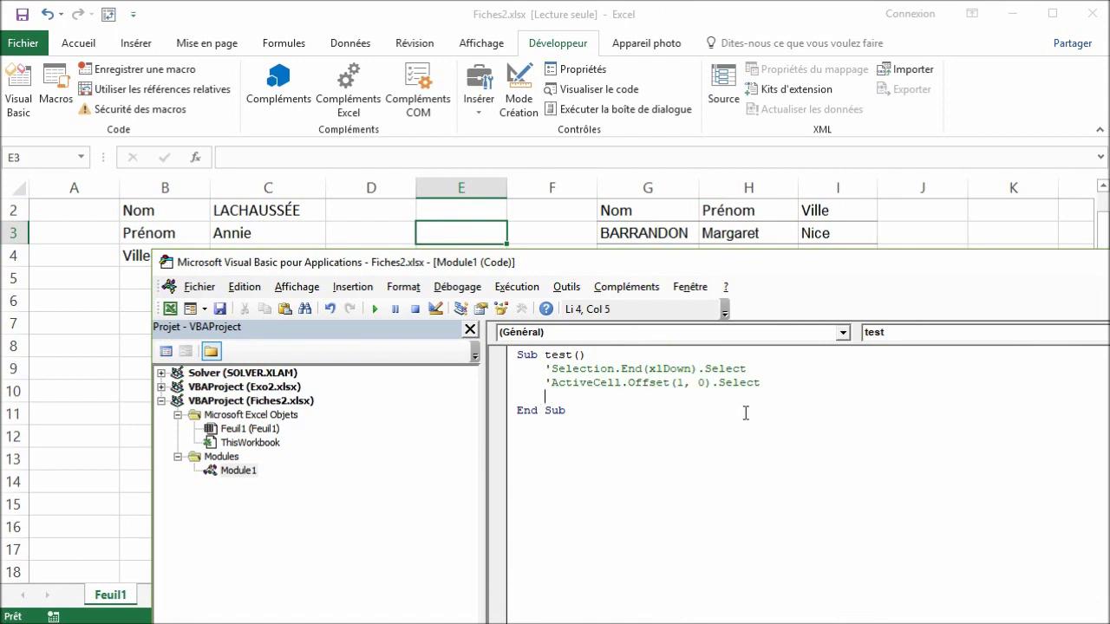
text(Active)
text(cell.v)
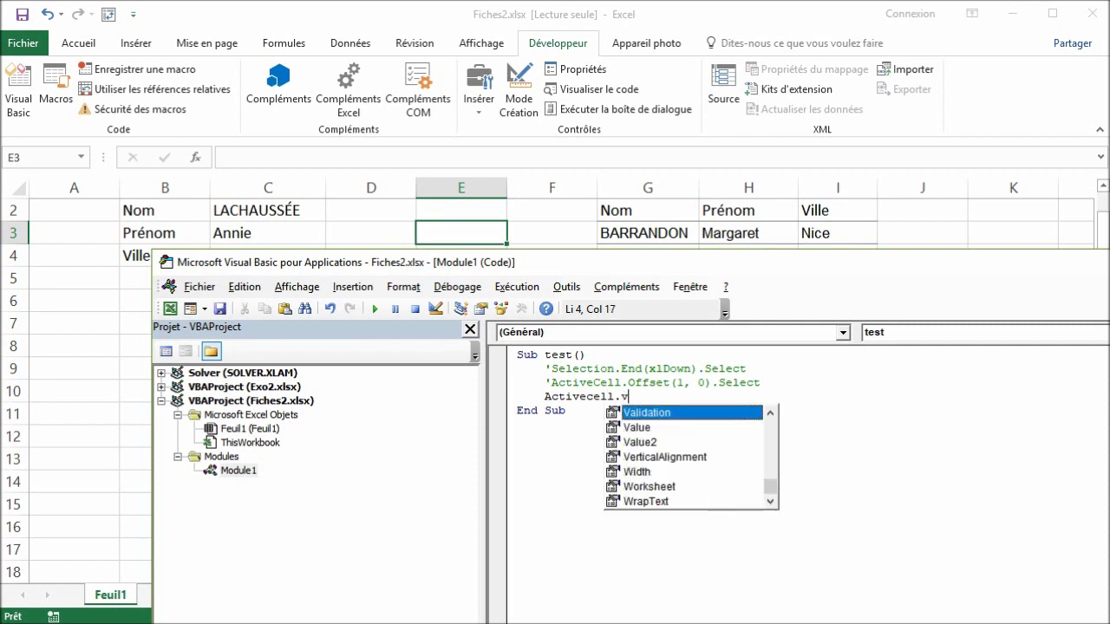
text(a)
text(u)
key(Tab)
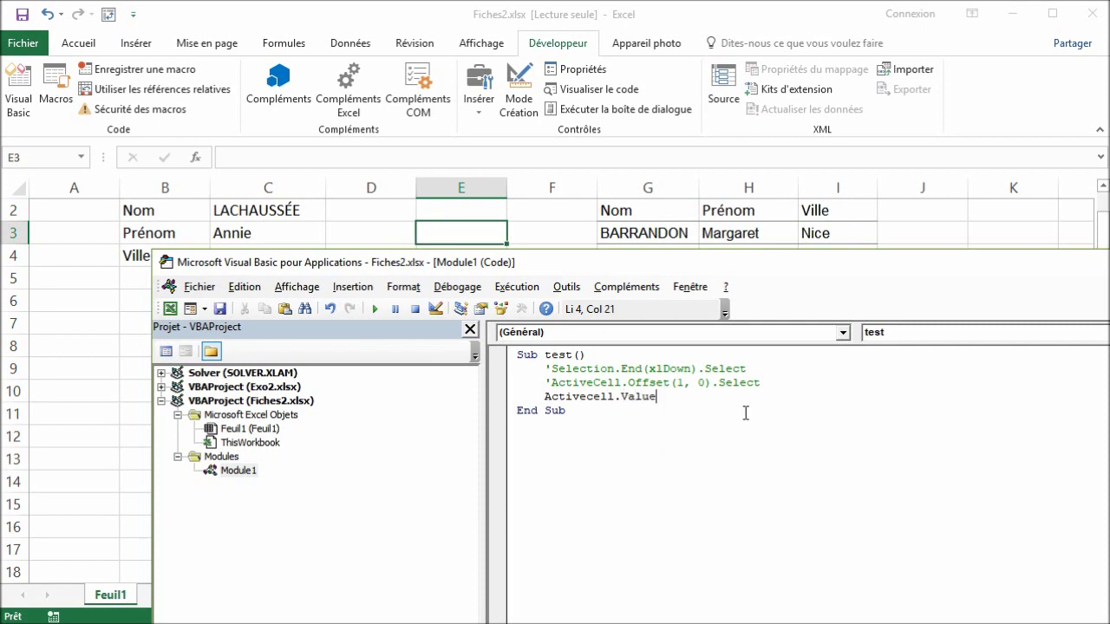
text(=1)
text(23)
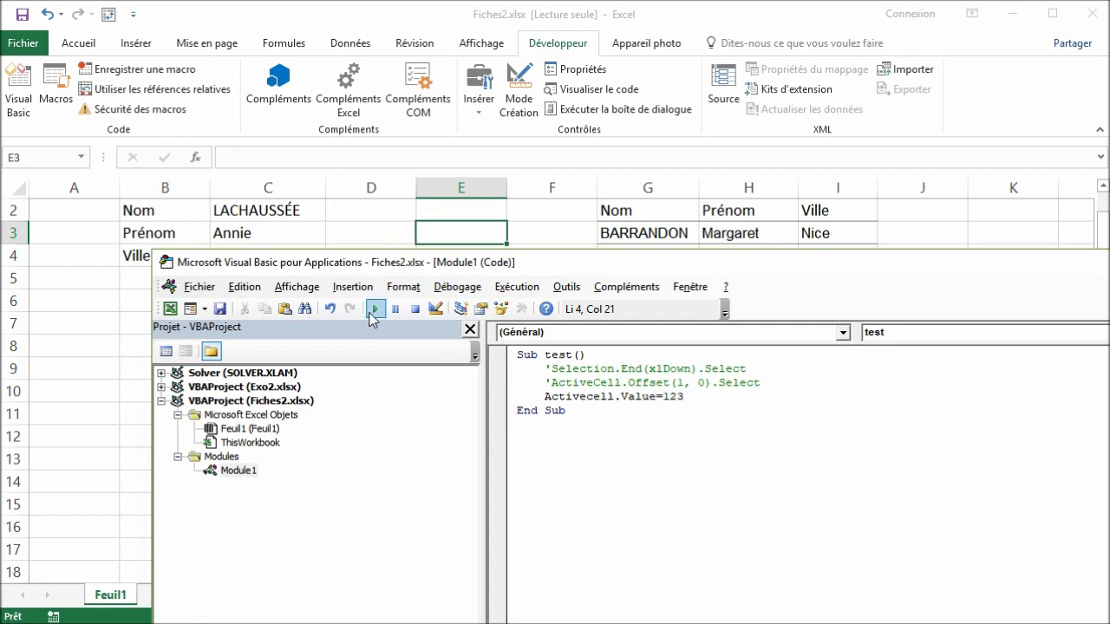
Run test on E3 and again on A7 via the Macros list, then clear both 123 values.
click(374, 310)
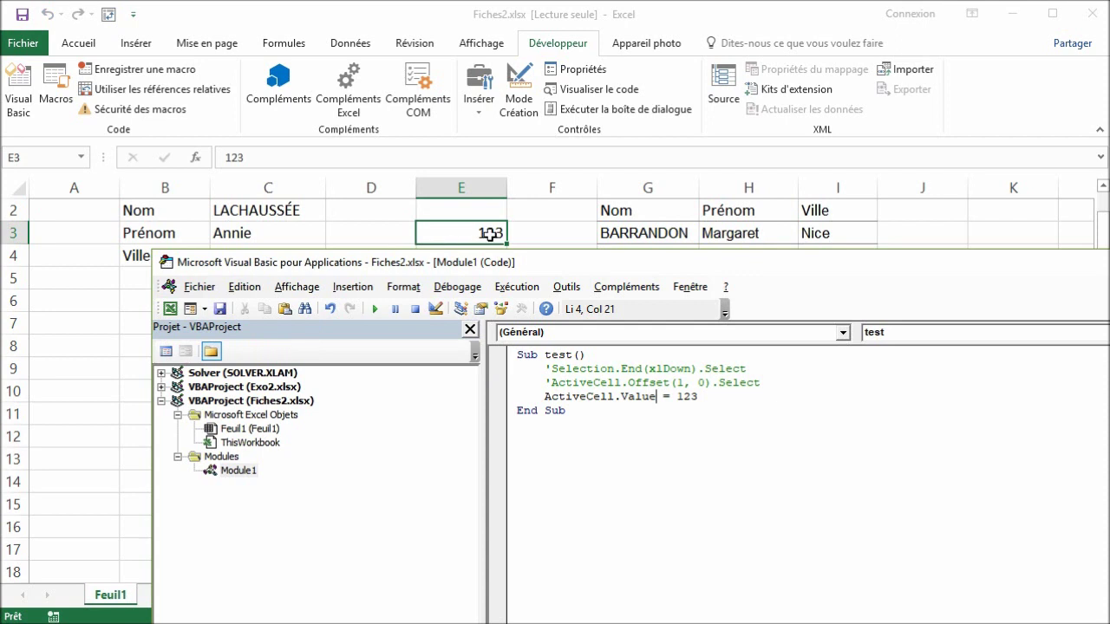
click(63, 321)
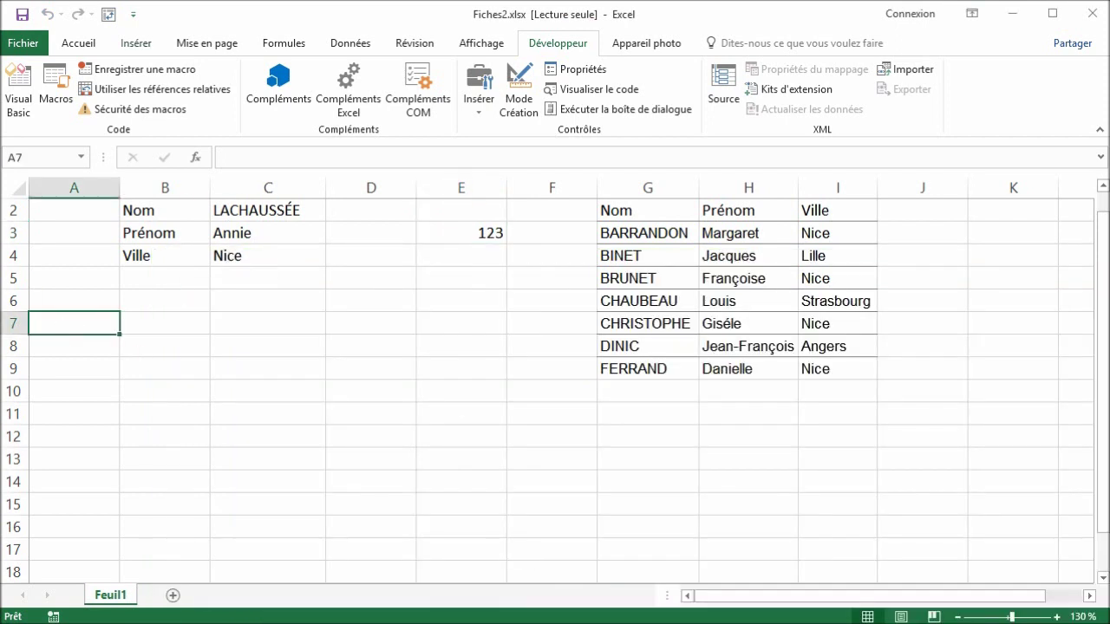
click(55, 91)
click(816, 288)
key(Delete)
click(475, 230)
key(Delete)
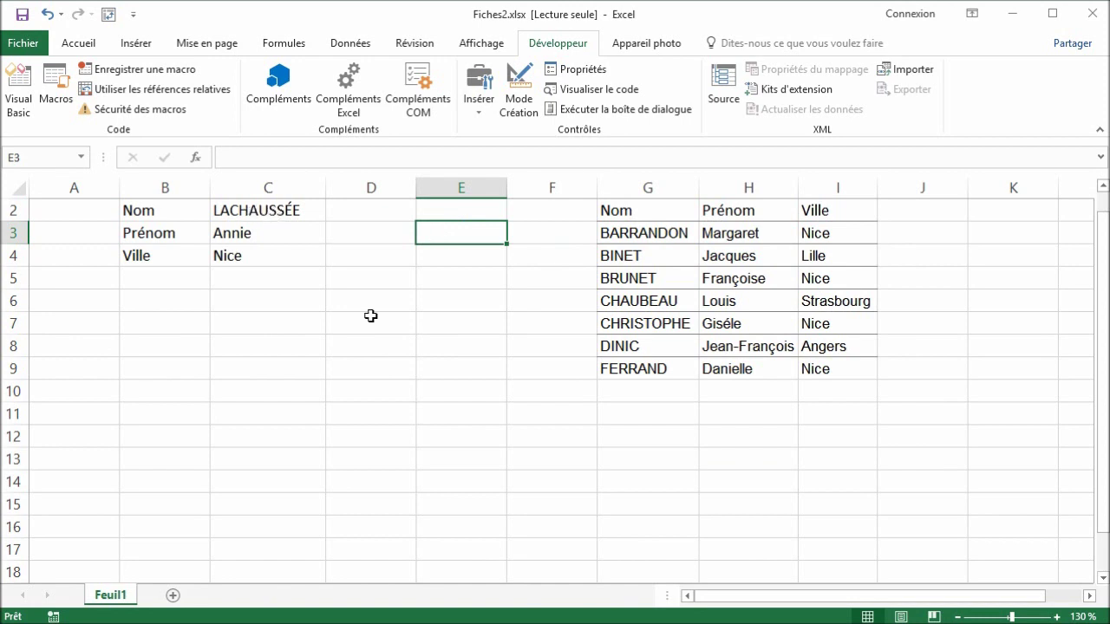
Replace 123 with Range("C2").Value in the test macro's assignment line.
key(alt+F11)
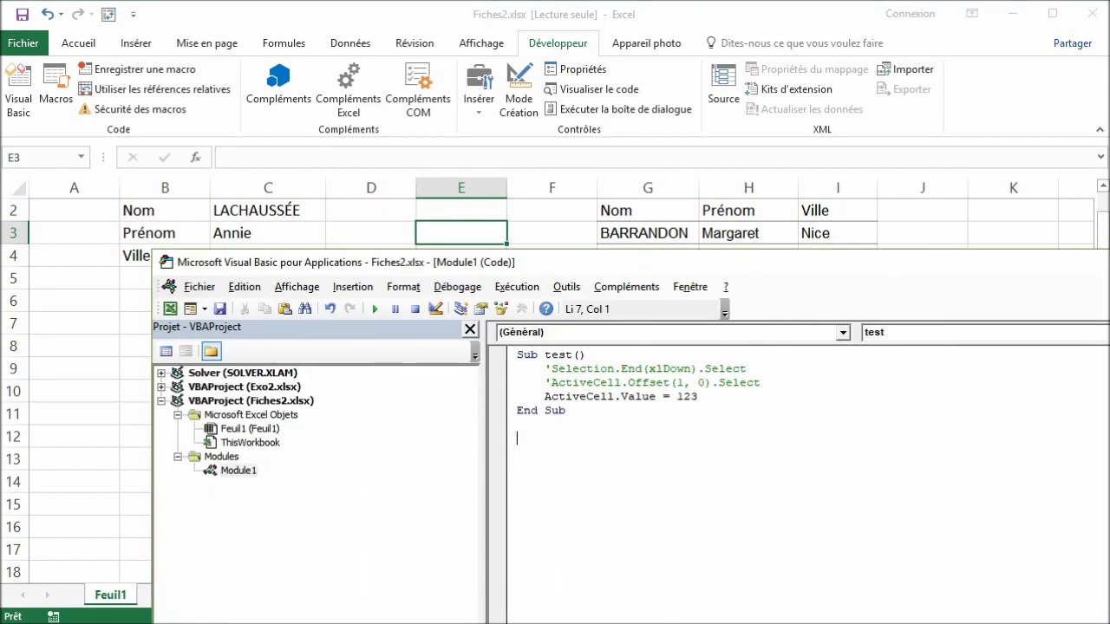
double_click(687, 397)
text(rang)
text(e(")
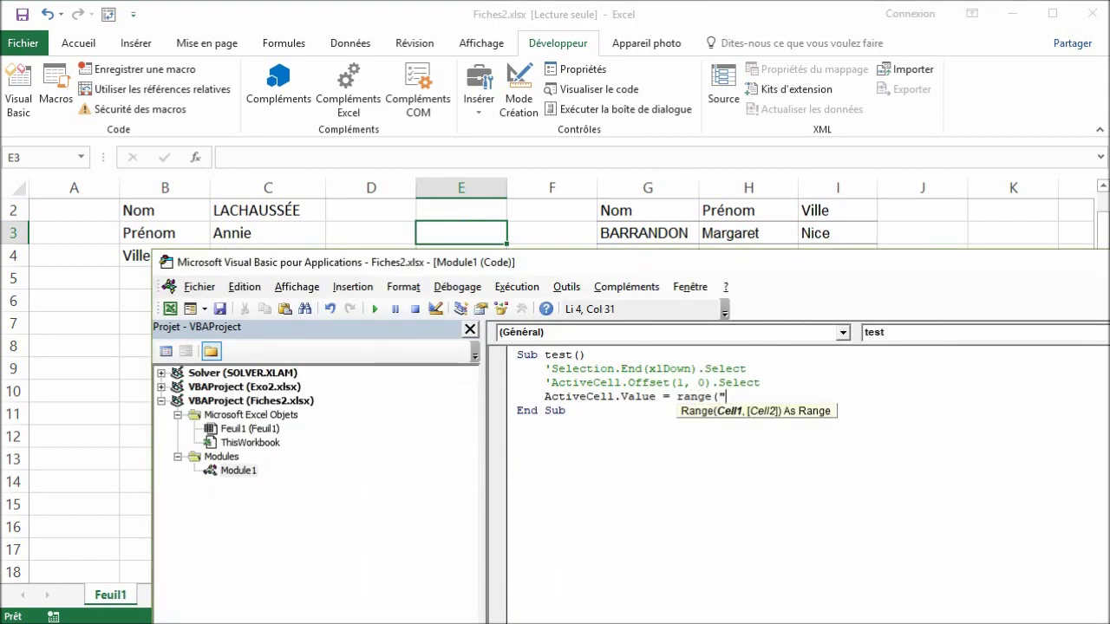
text(C2"))
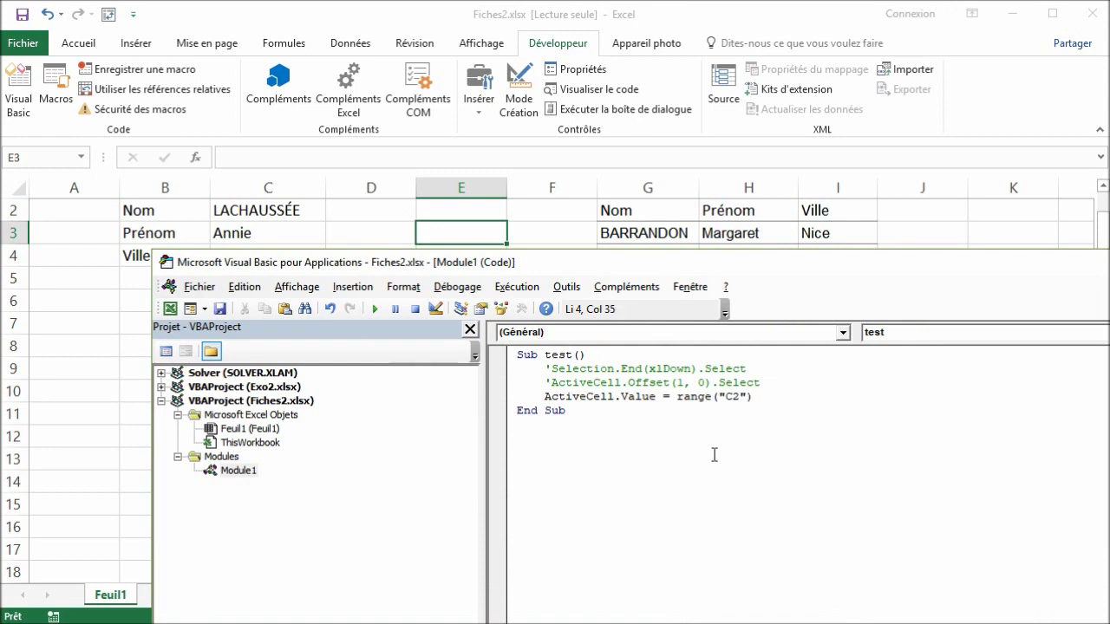
text(.vau)
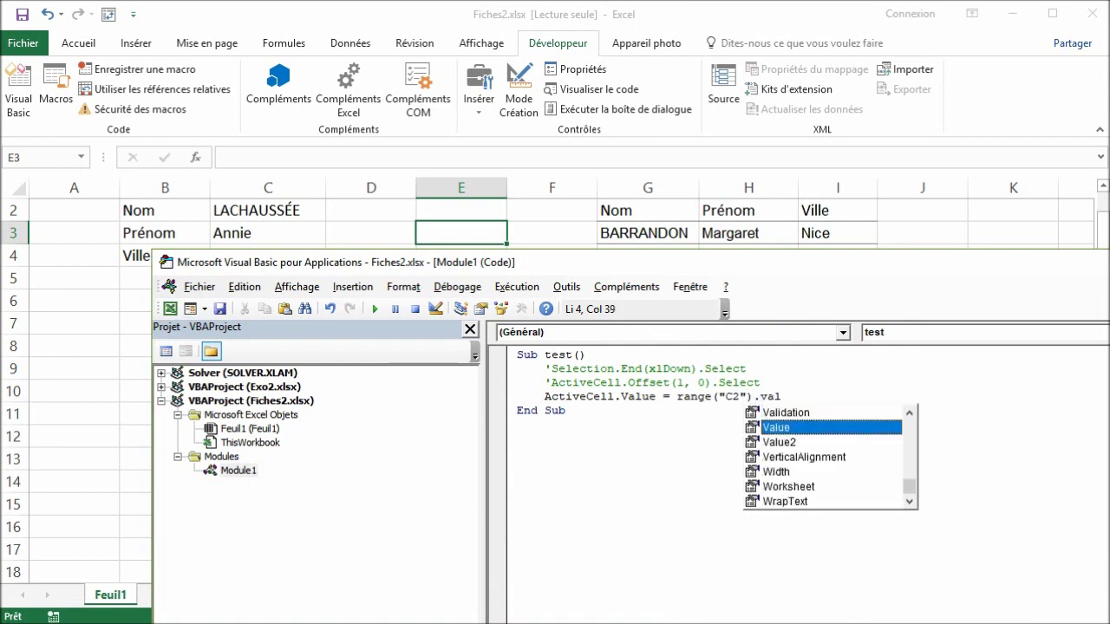
key(Tab)
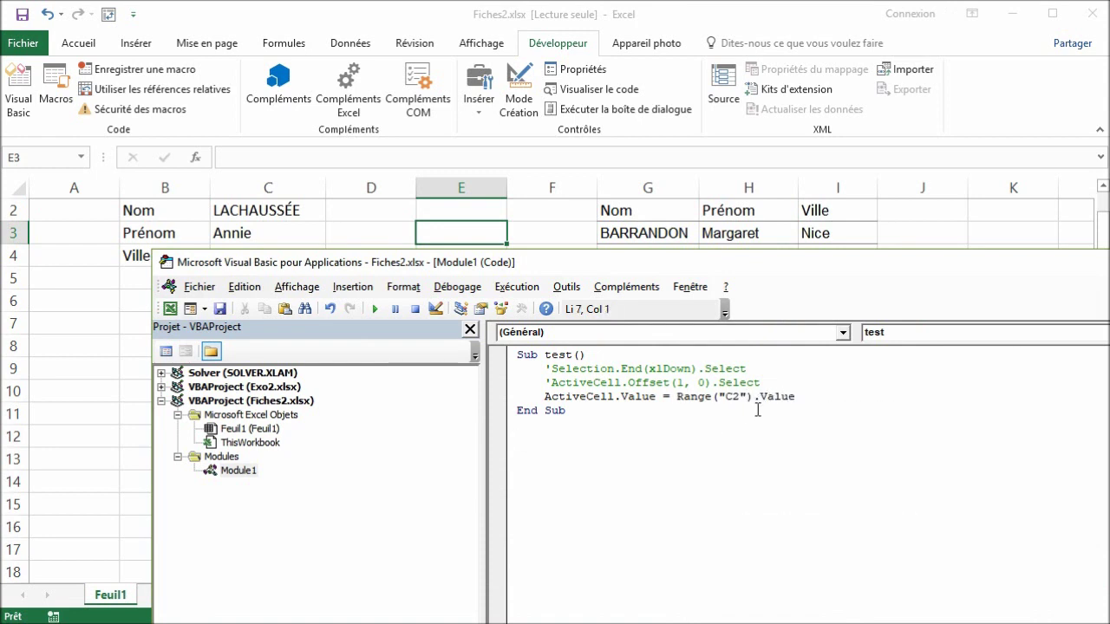
click(642, 397)
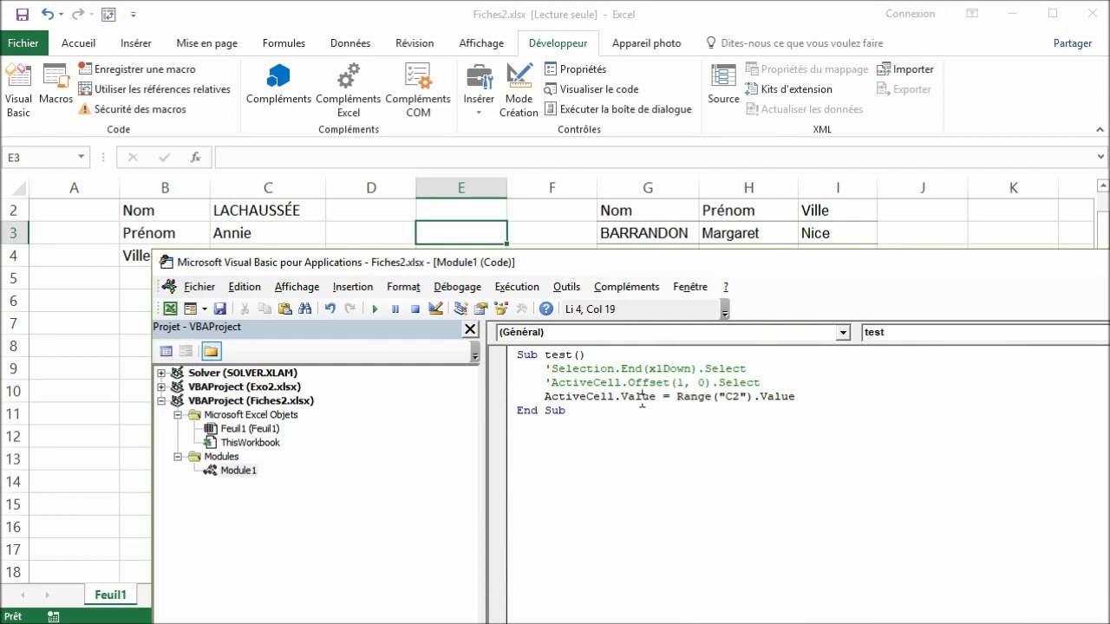
double_click(586, 397)
double_click(774, 398)
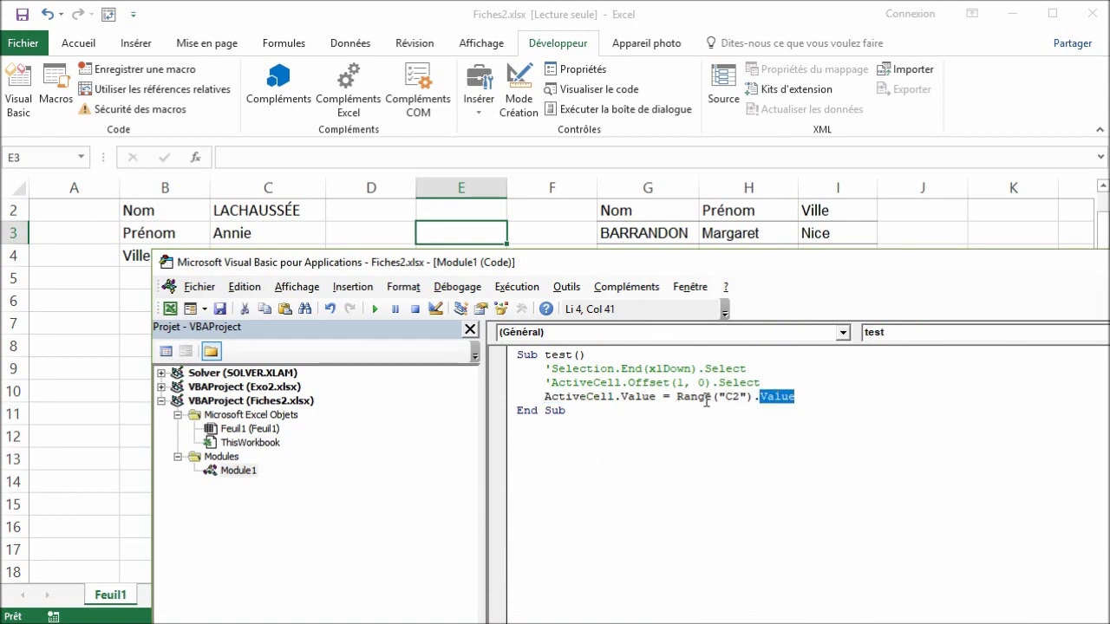
click(608, 369)
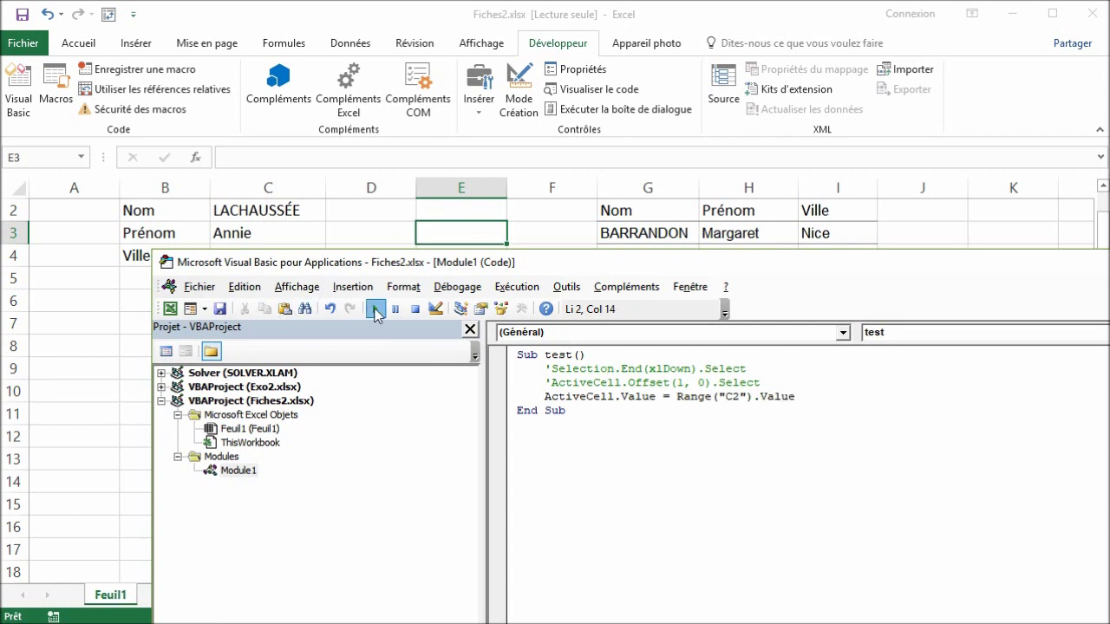
Run test on E3 and on A10 via the Macros list, then clear the copied surnames.
click(375, 309)
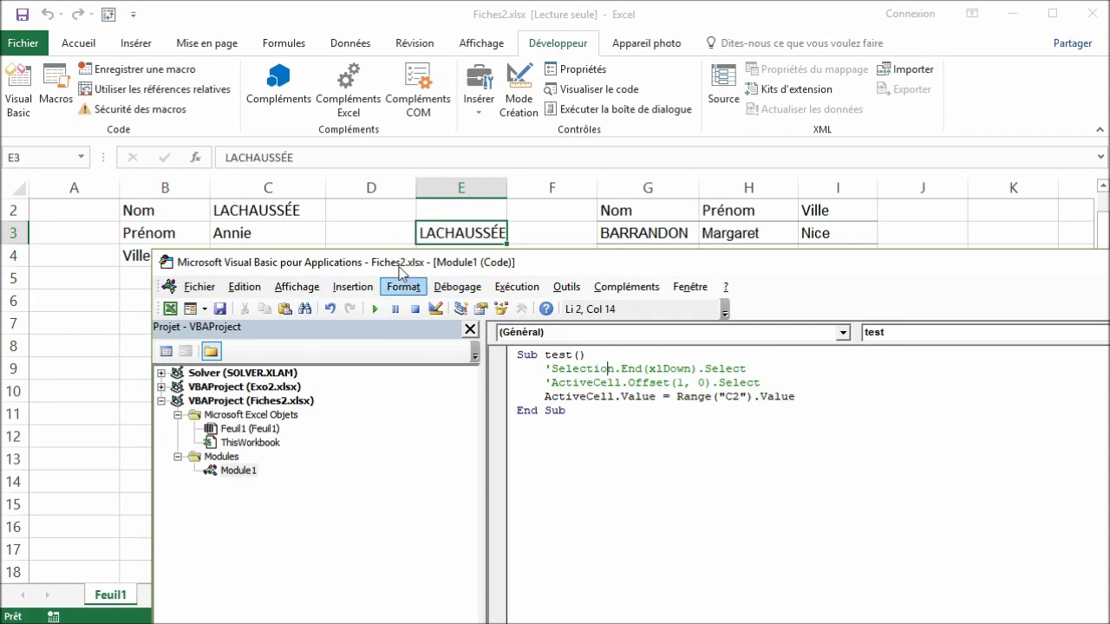
click(80, 392)
click(71, 111)
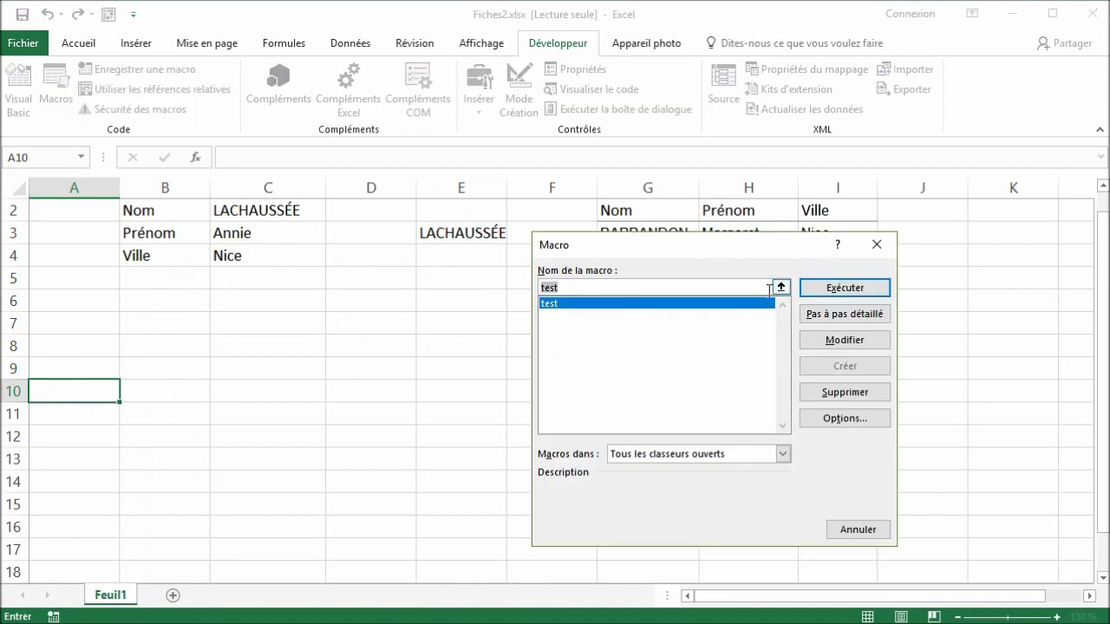
click(846, 287)
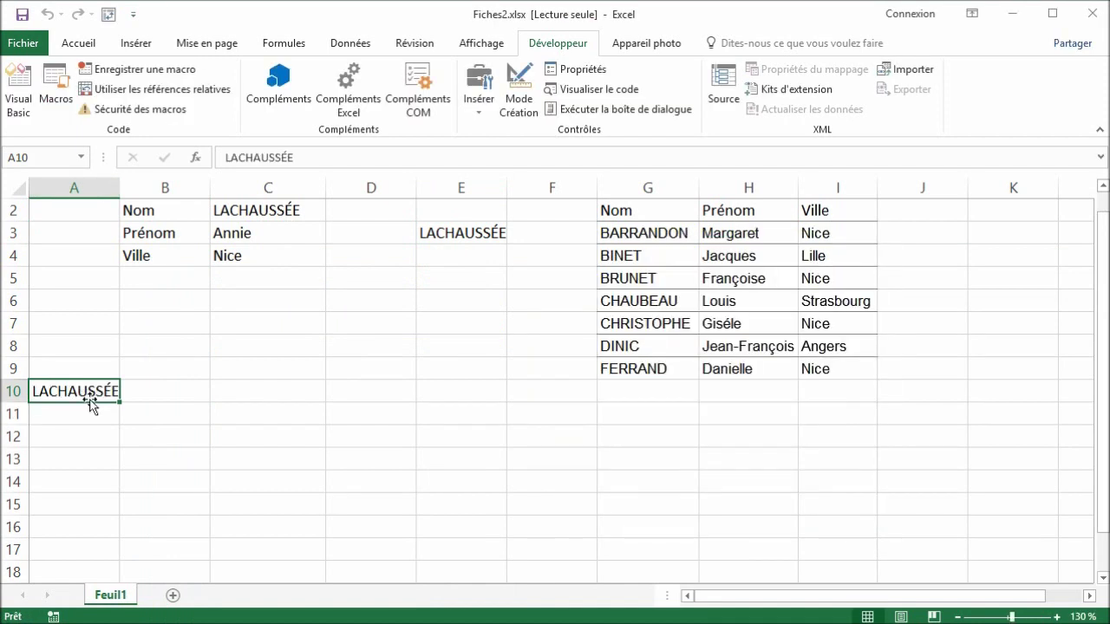
click(90, 441)
click(82, 393)
key(Delete)
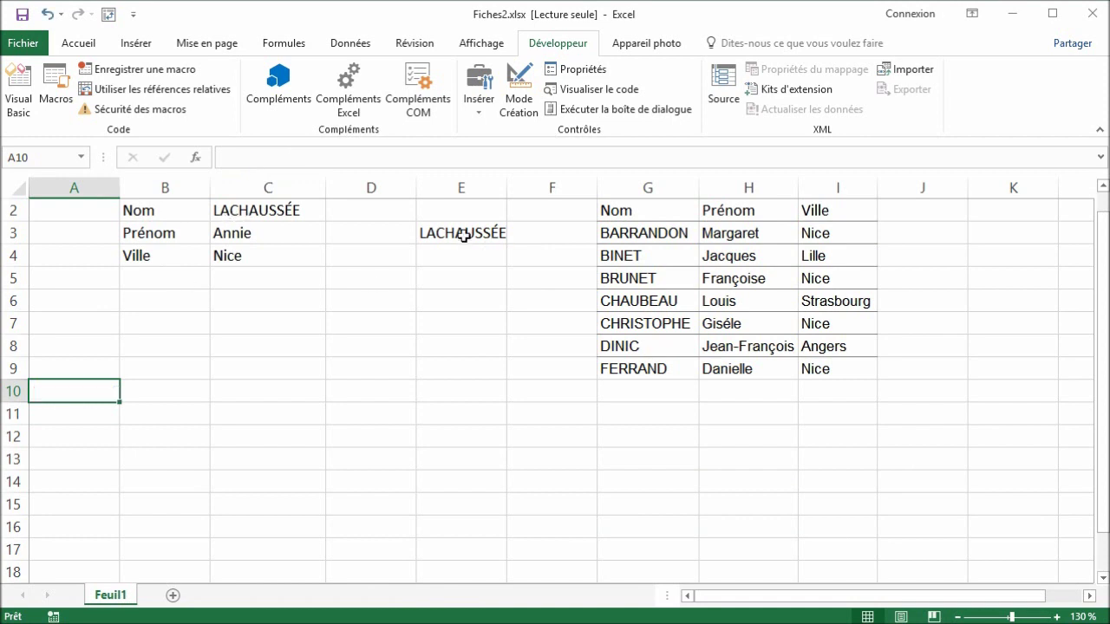
click(462, 243)
key(Delete)
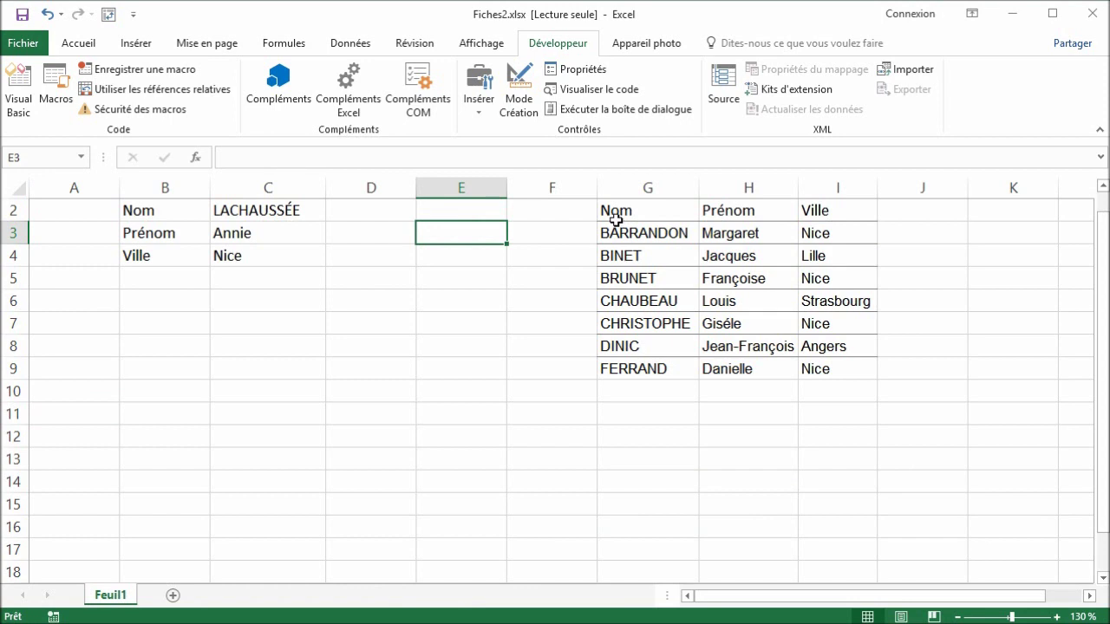
scroll(442, 348, up, 1)
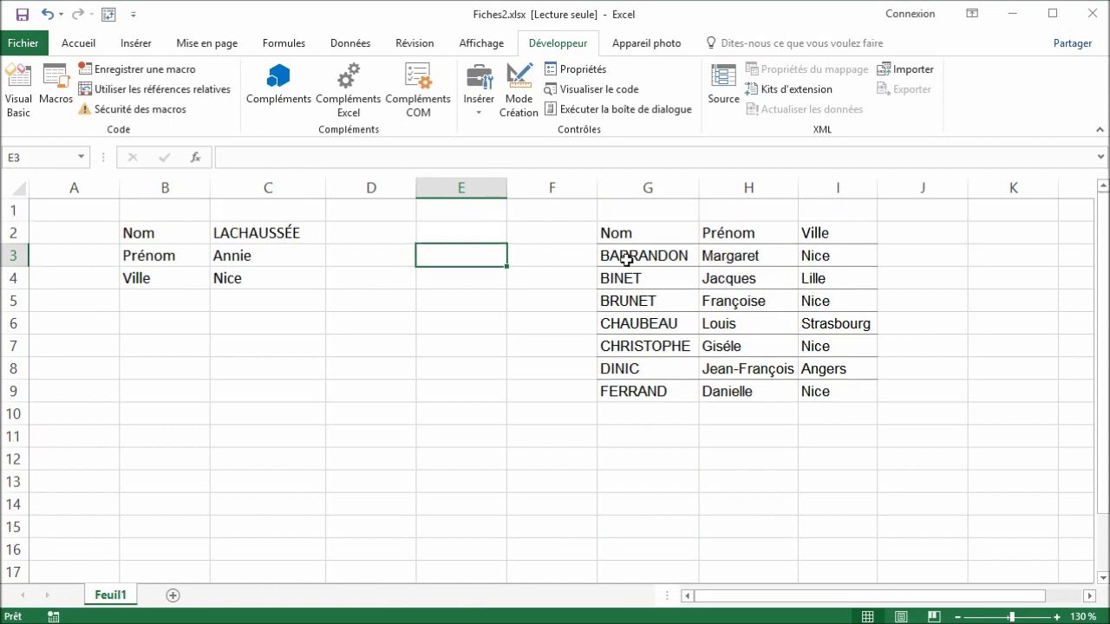
Locate empty row 10 below the list starting from G2, then insert a blank line after Sub test().
click(635, 232)
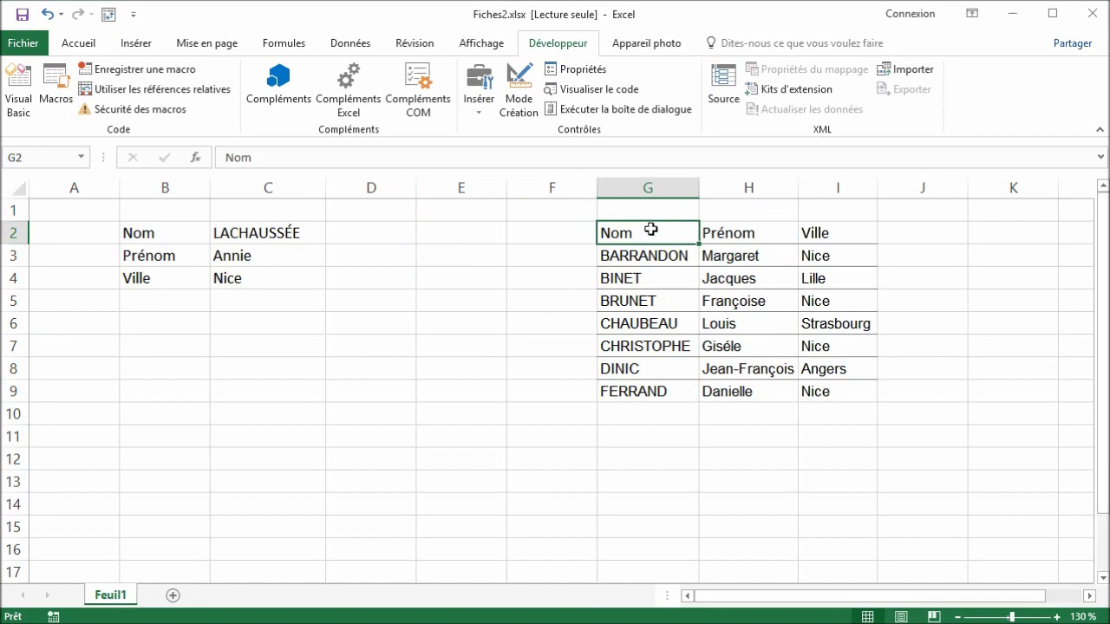
key(ctrl+Down)
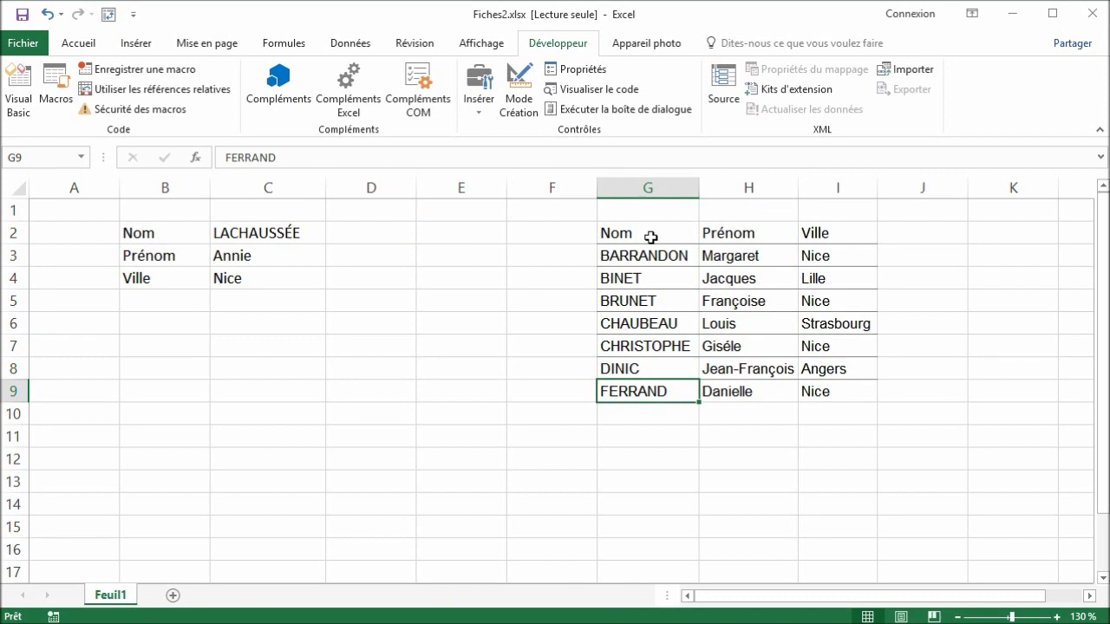
key(Down)
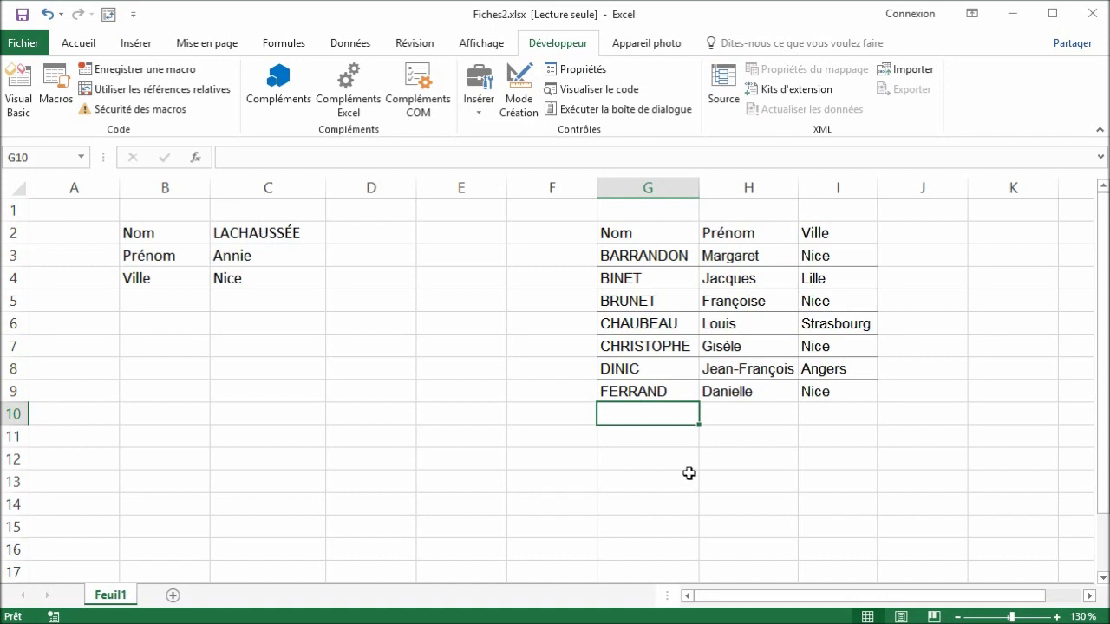
click(741, 412)
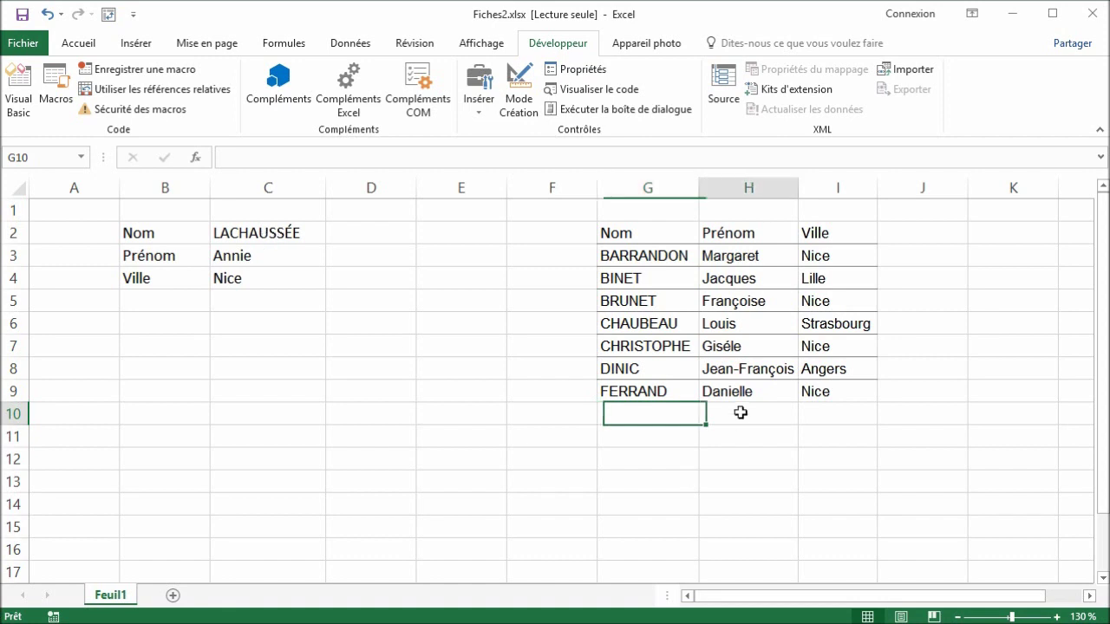
click(831, 418)
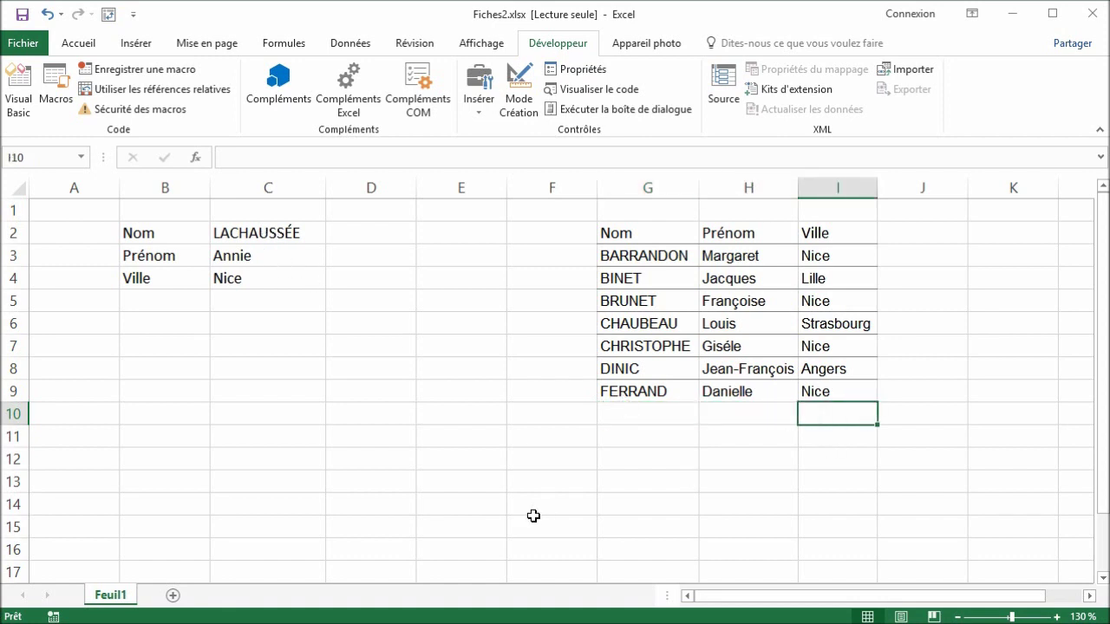
key(alt+F11)
key(Return)
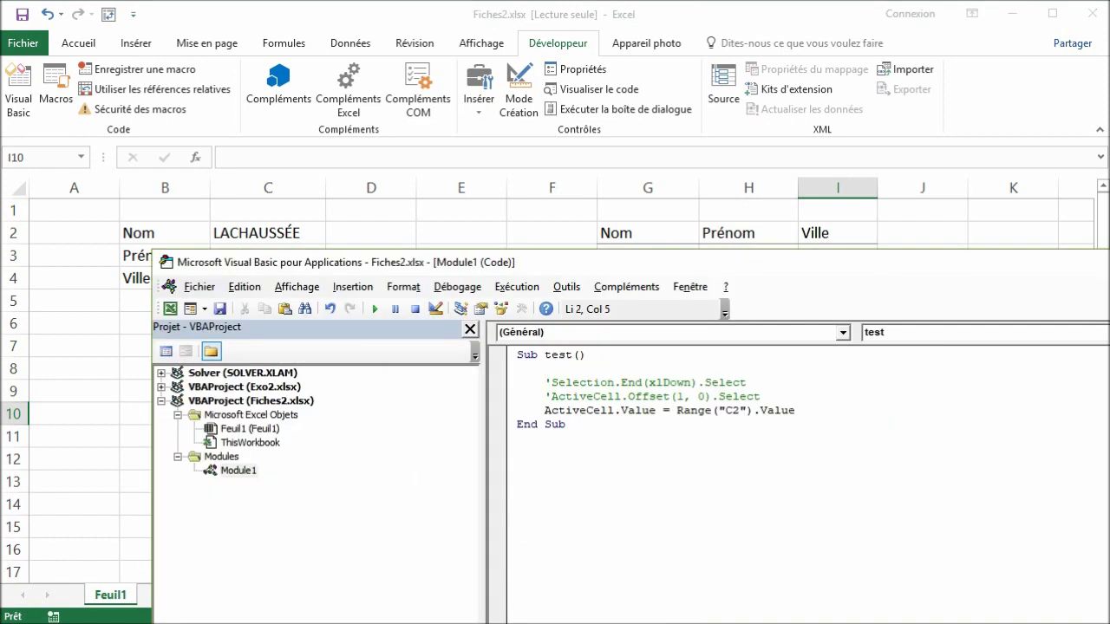
Add Range("G2").Select at the top of test and uncomment the two navigation lines.
text(ra)
text(nge)
text((')
text(.select)
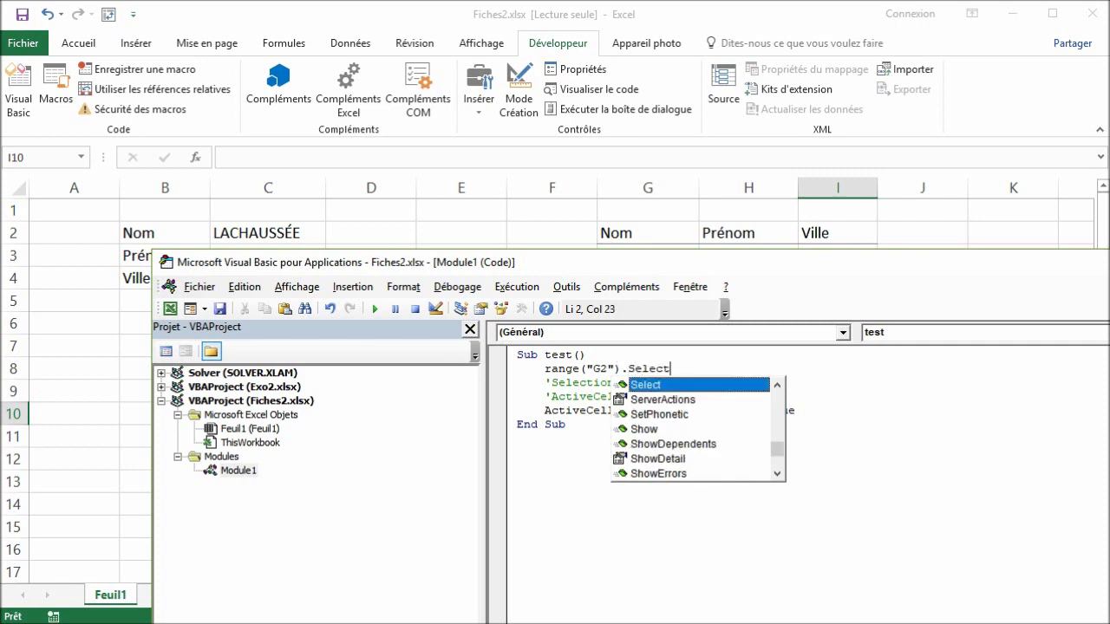
key(Escape)
click(545, 382)
key(Delete)
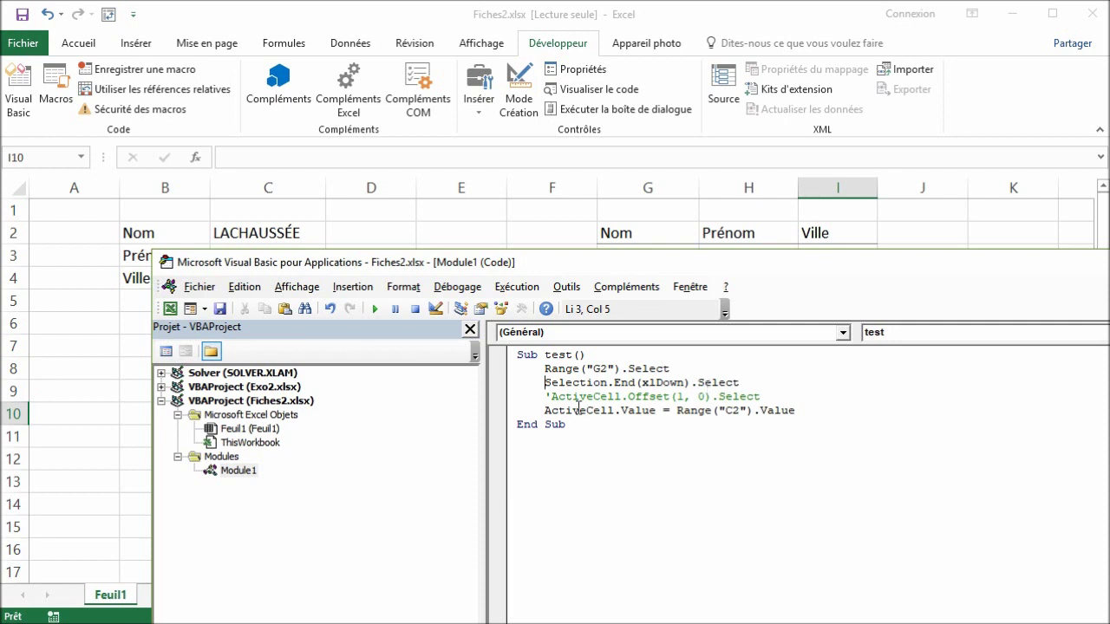
click(545, 396)
key(Delete)
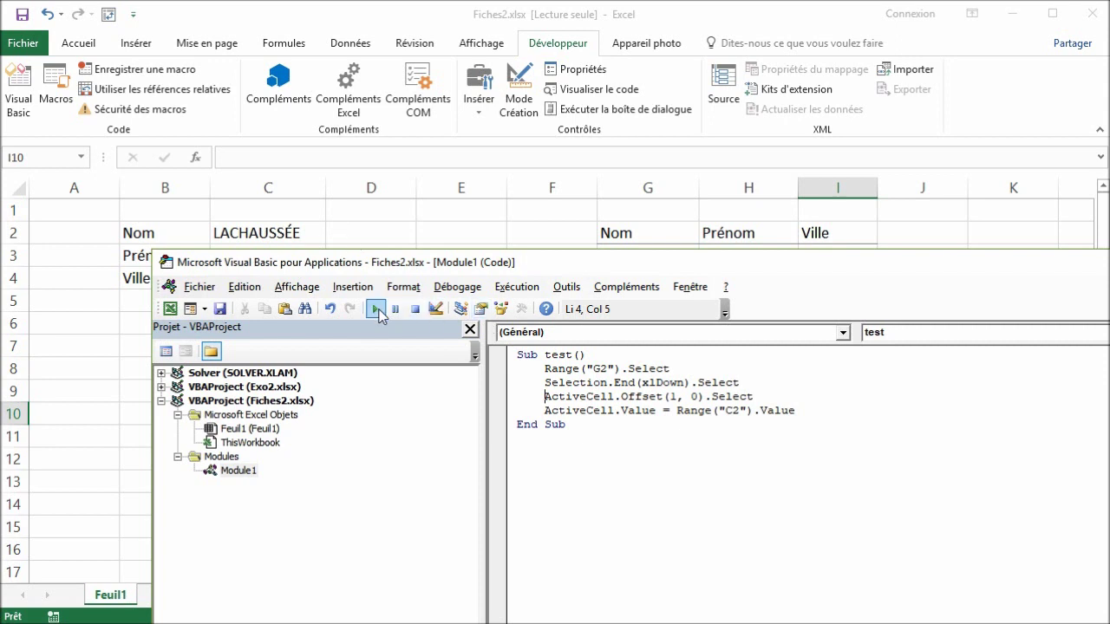
Run test and check that the C2 surname lands in G10 below the list.
click(375, 309)
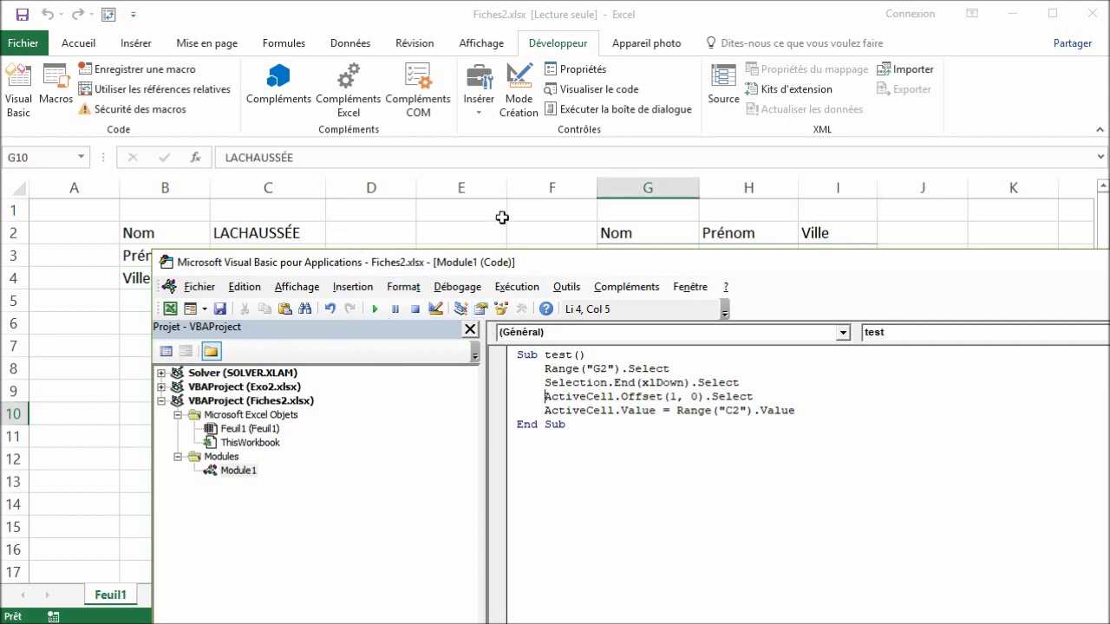
click(558, 45)
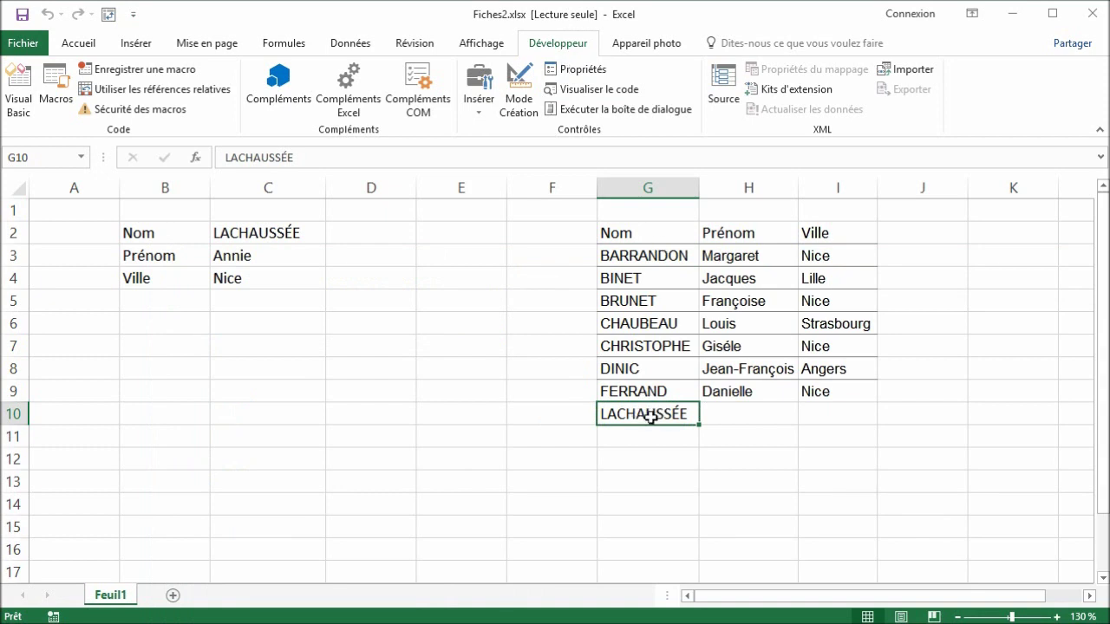
key(alt+F11)
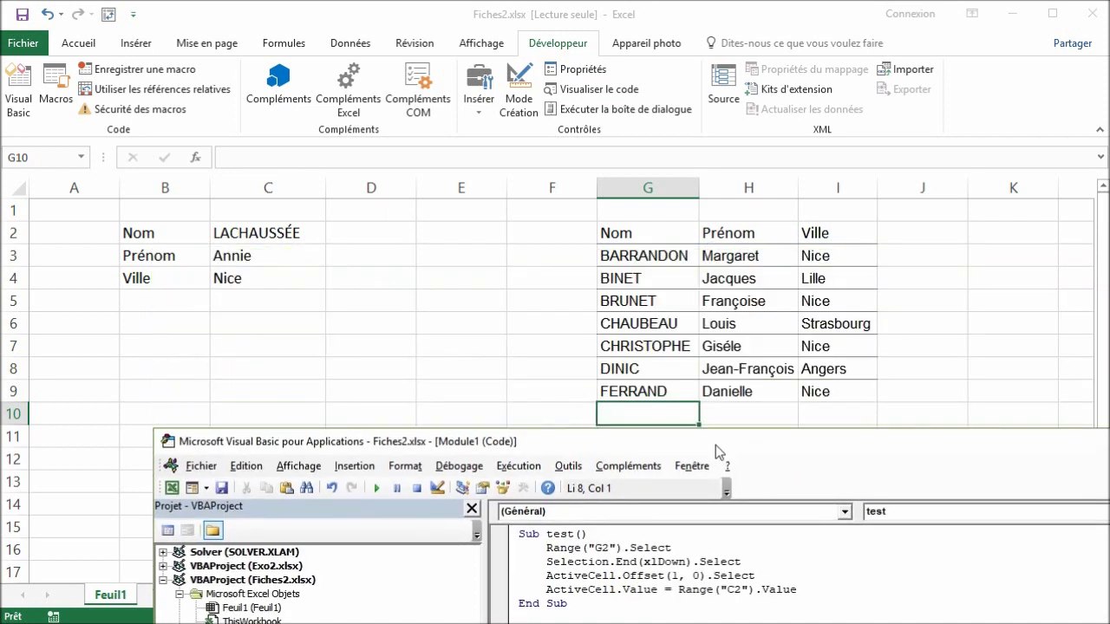
Add ActiveCell.Offset(0, 1).Value = Range("C3").Value below the C2 copying line.
mouse_move(716, 268)
mouse_down()
mouse_move(718, 457)
mouse_move(670, 295)
mouse_up()
click(757, 443)
key(Return)
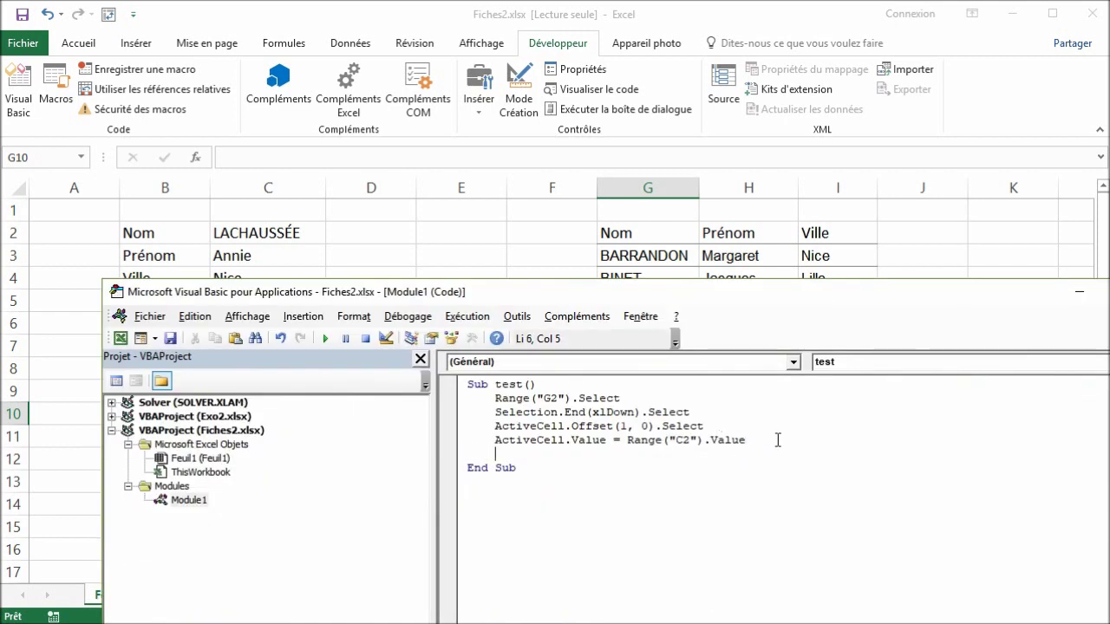
text(acti)
text(vecell)
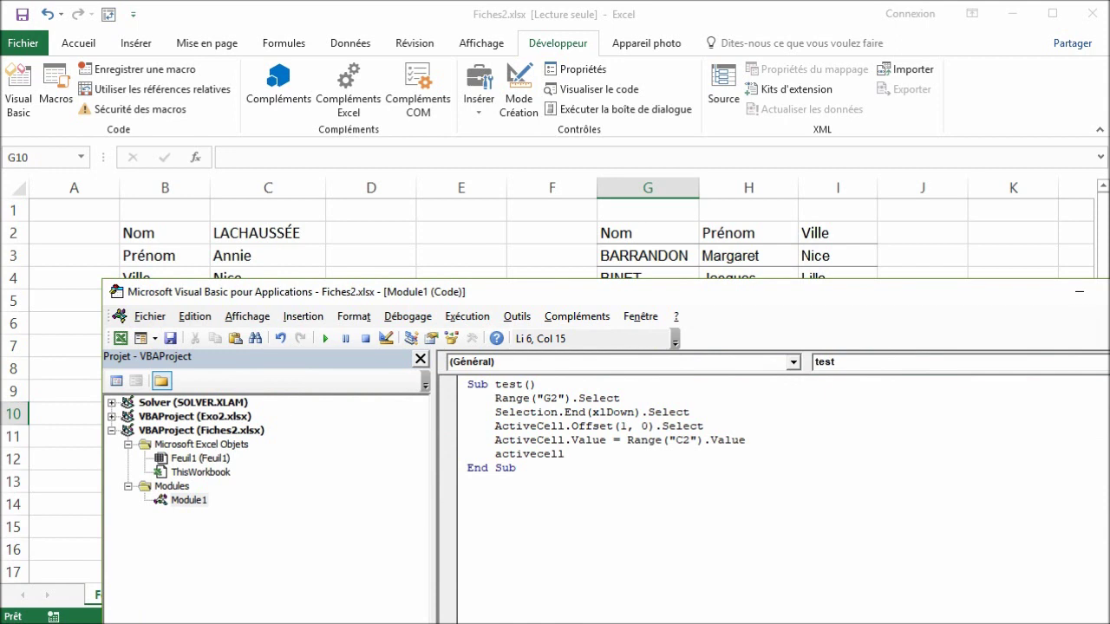
text(.)
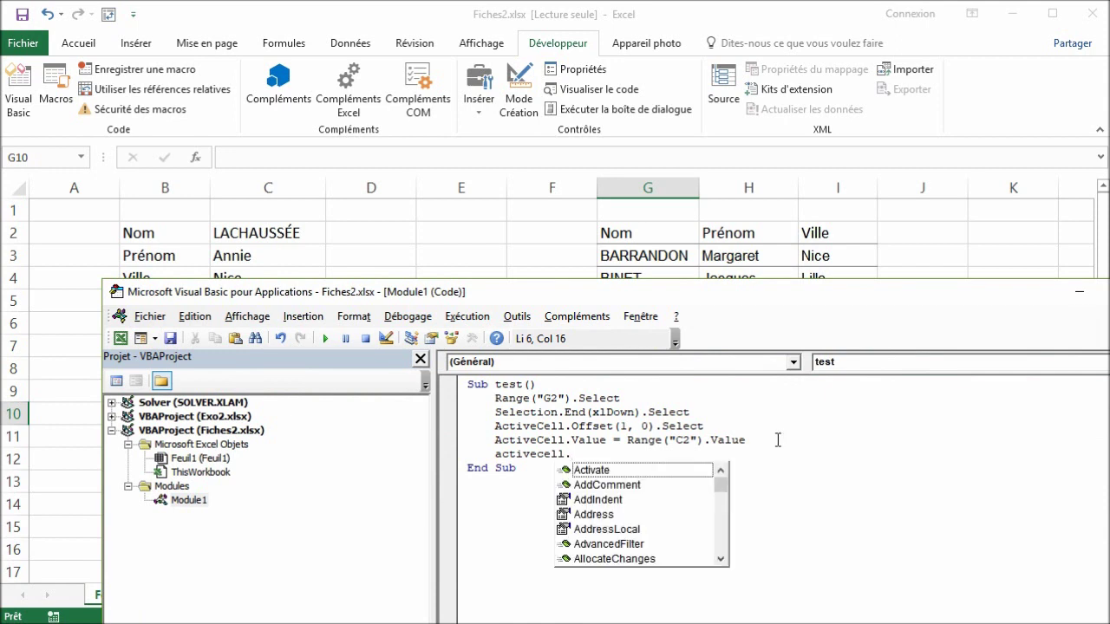
text(Off)
key(Tab)
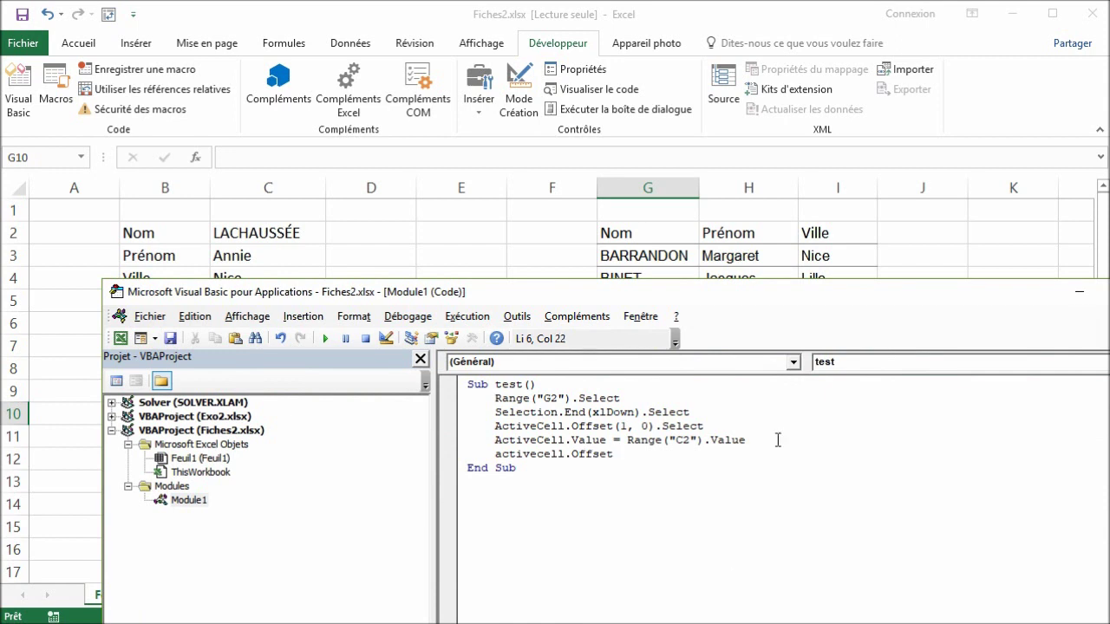
text((0,1)
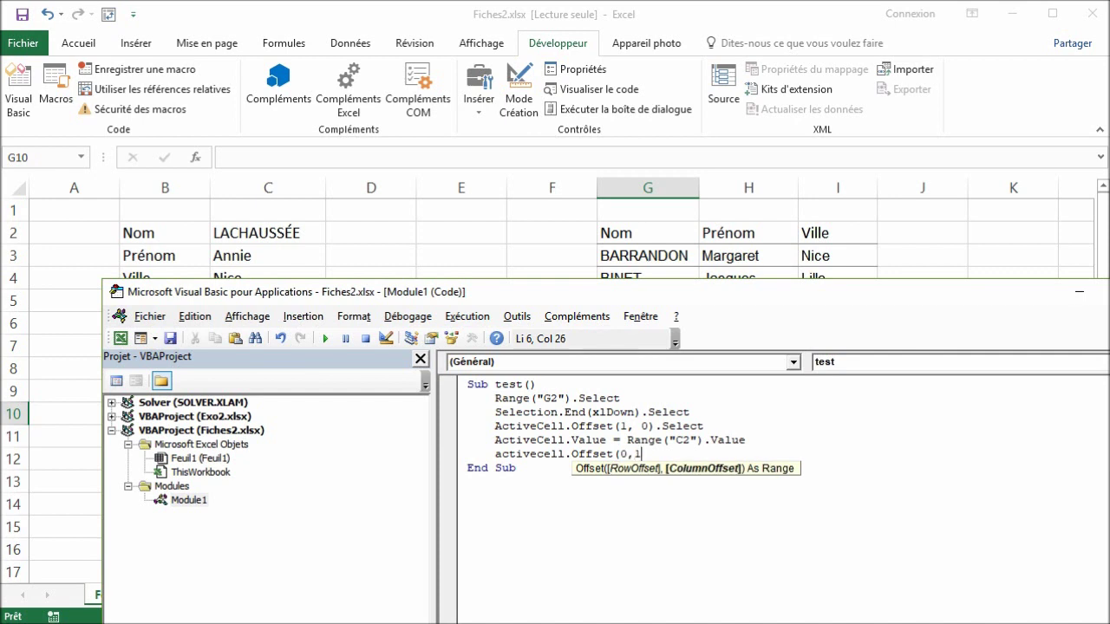
text())
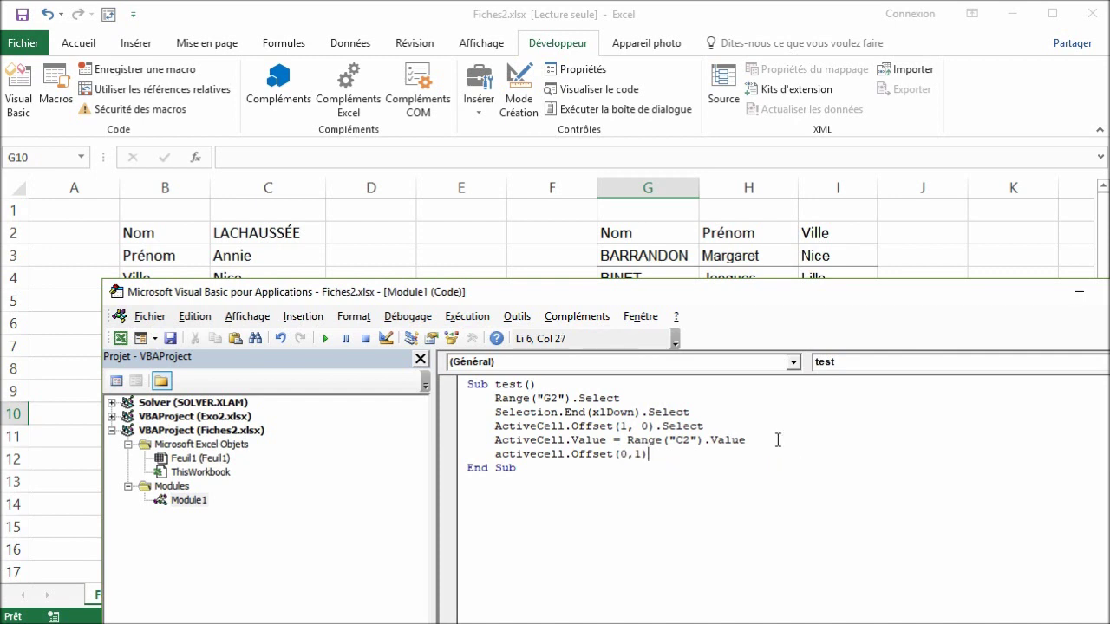
text(.val)
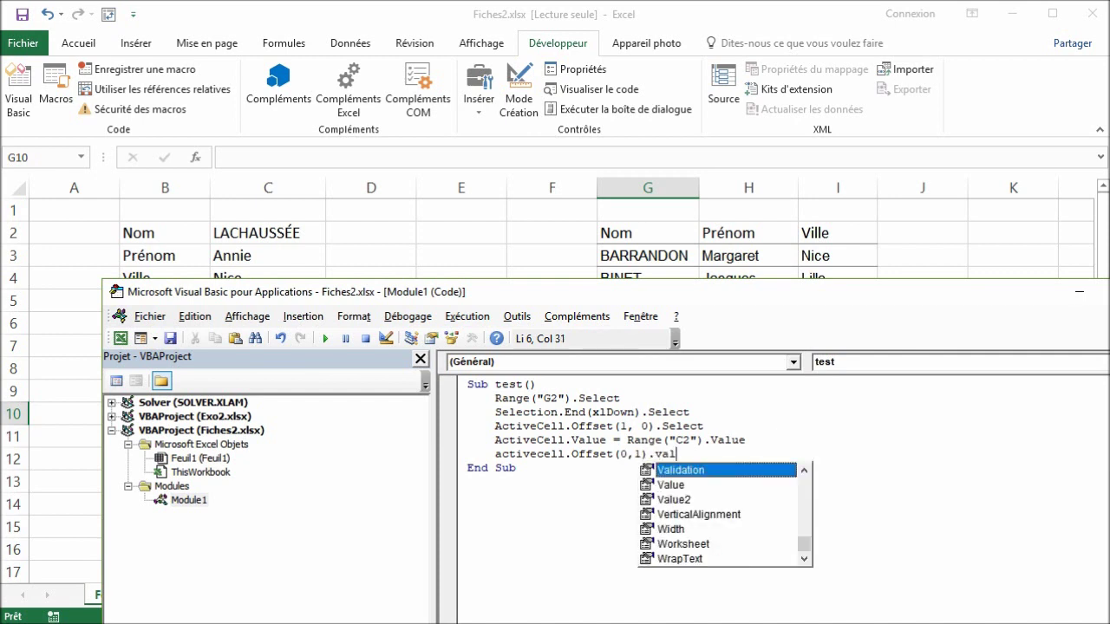
key(Tab)
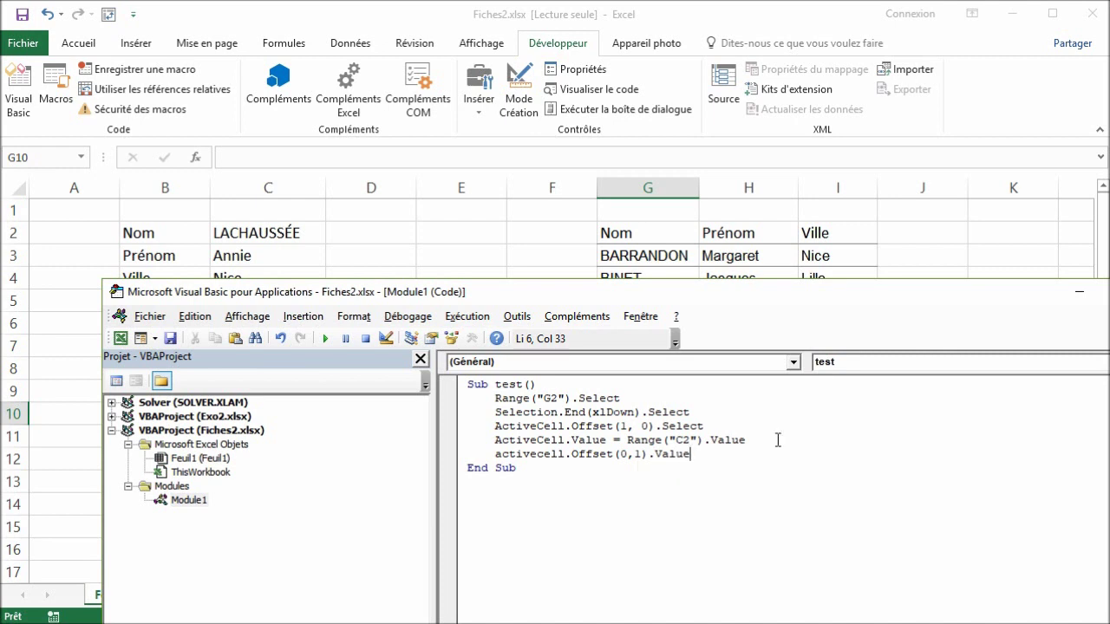
text(=ra)
text(nge("C3)
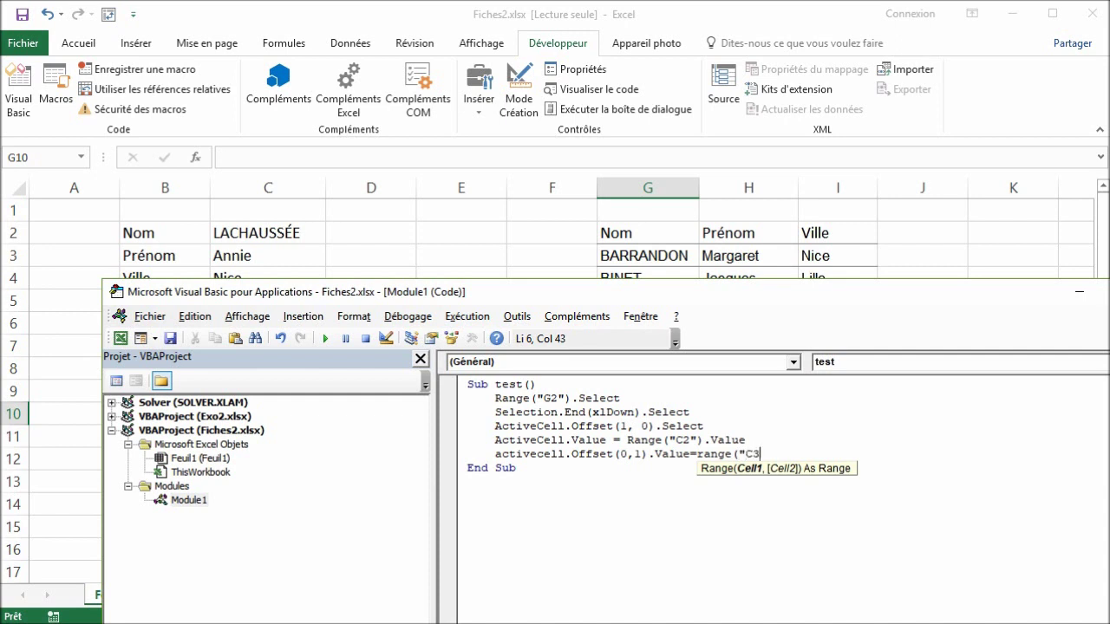
text("))
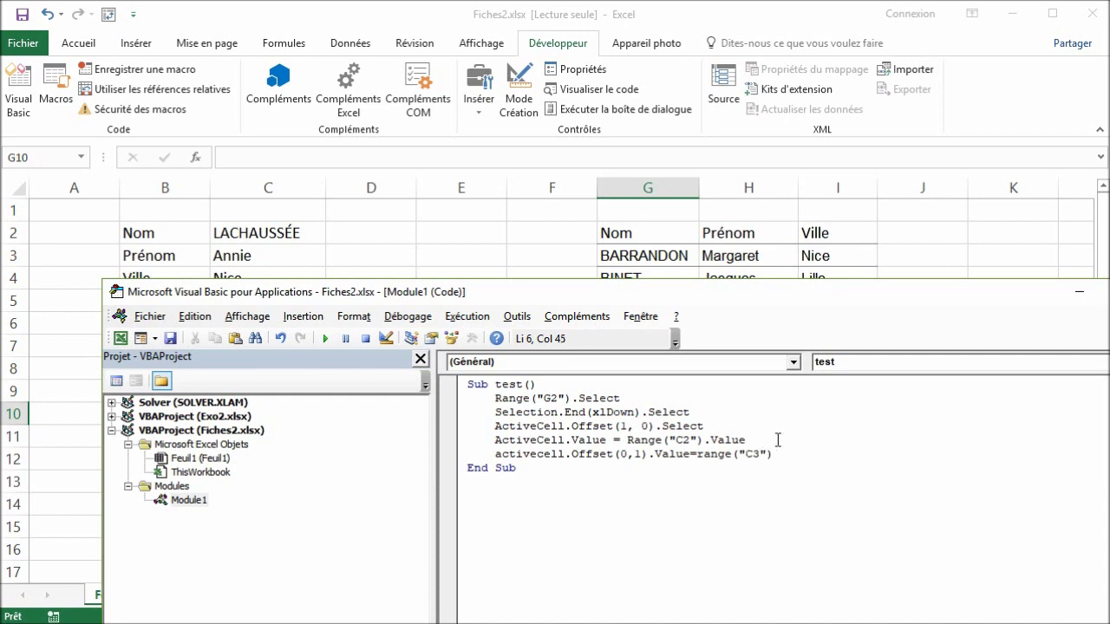
text(.Valu)
key(Tab)
key(Return)
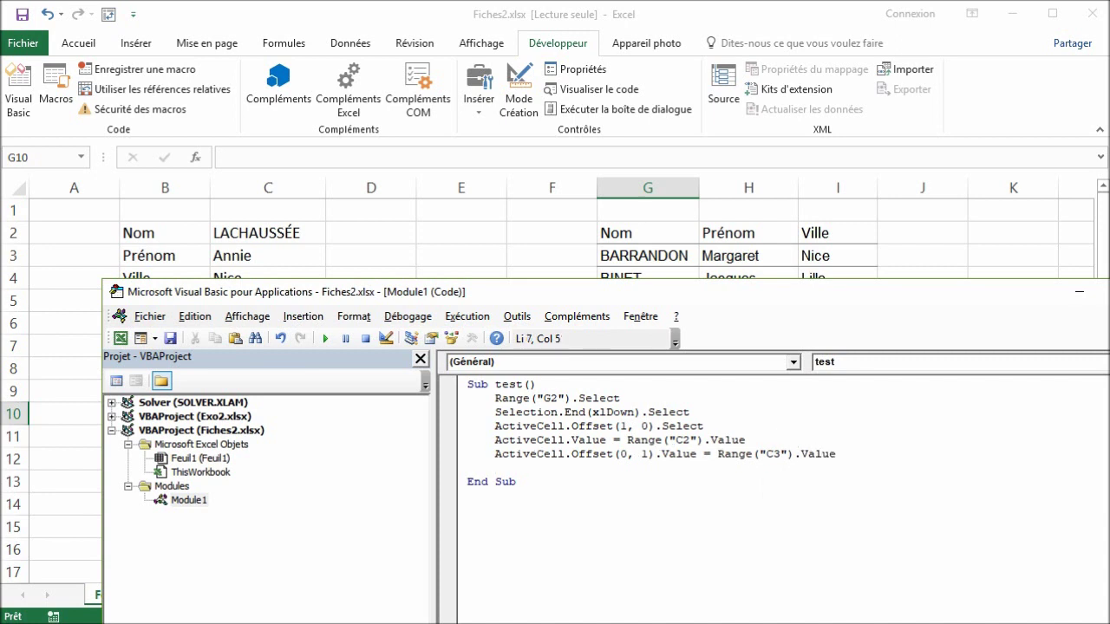
Run test, confirm G10:H10 receive the surname and first name, then clear them.
click(525, 412)
click(325, 338)
click(570, 45)
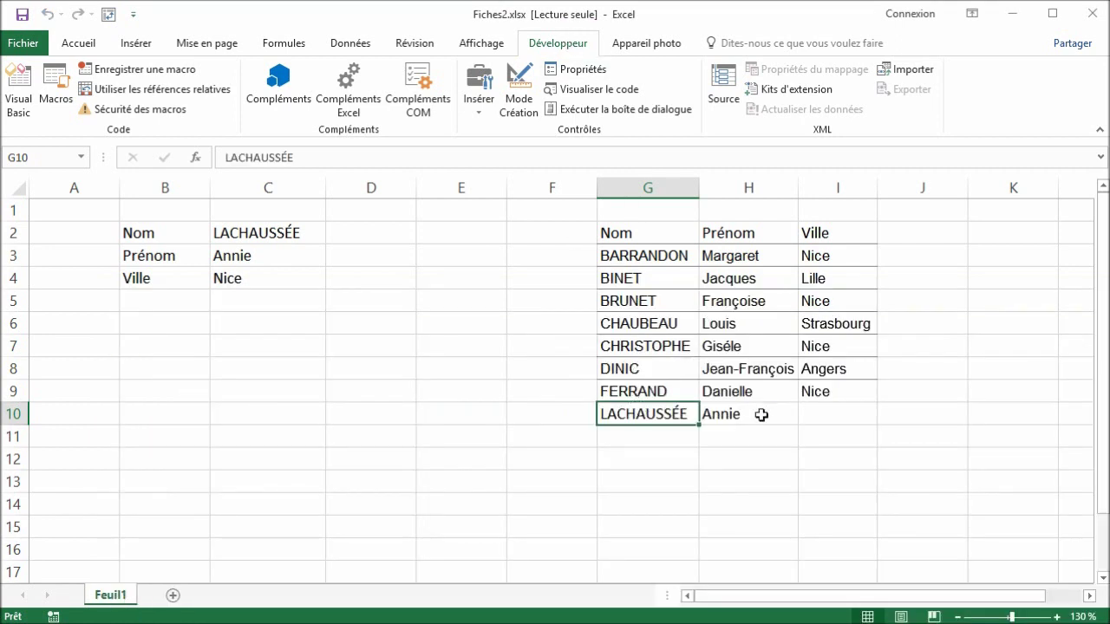
drag(708, 414, 647, 413)
key(Delete)
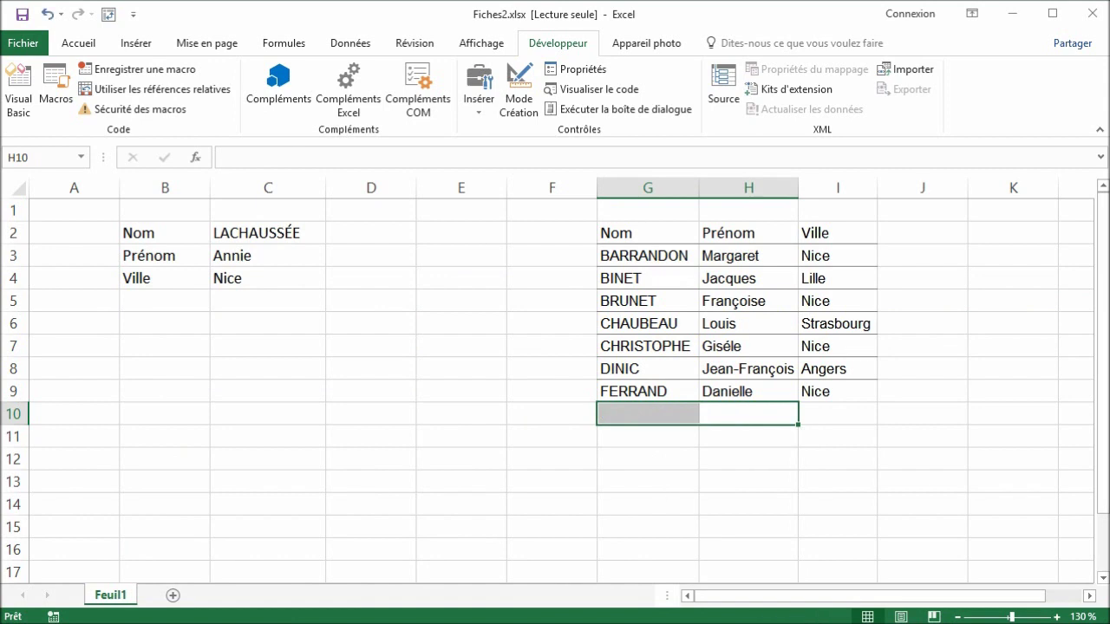
key(alt+F11)
Duplicate the C3 copying line and change its column offset to Offset(0, 2).
click(526, 469)
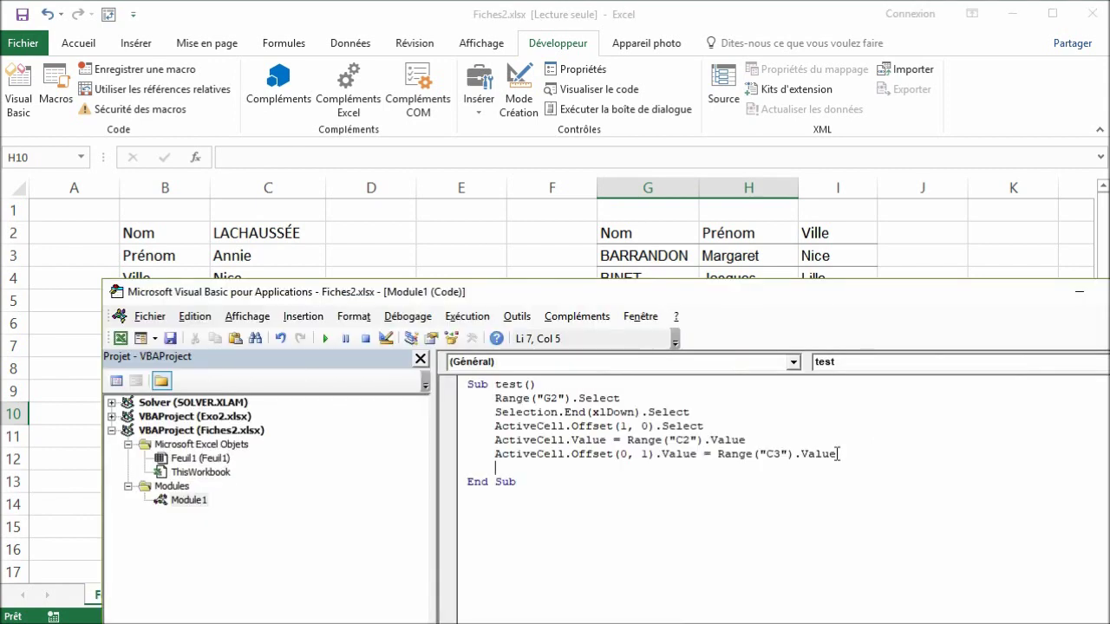
drag(838, 454, 496, 454)
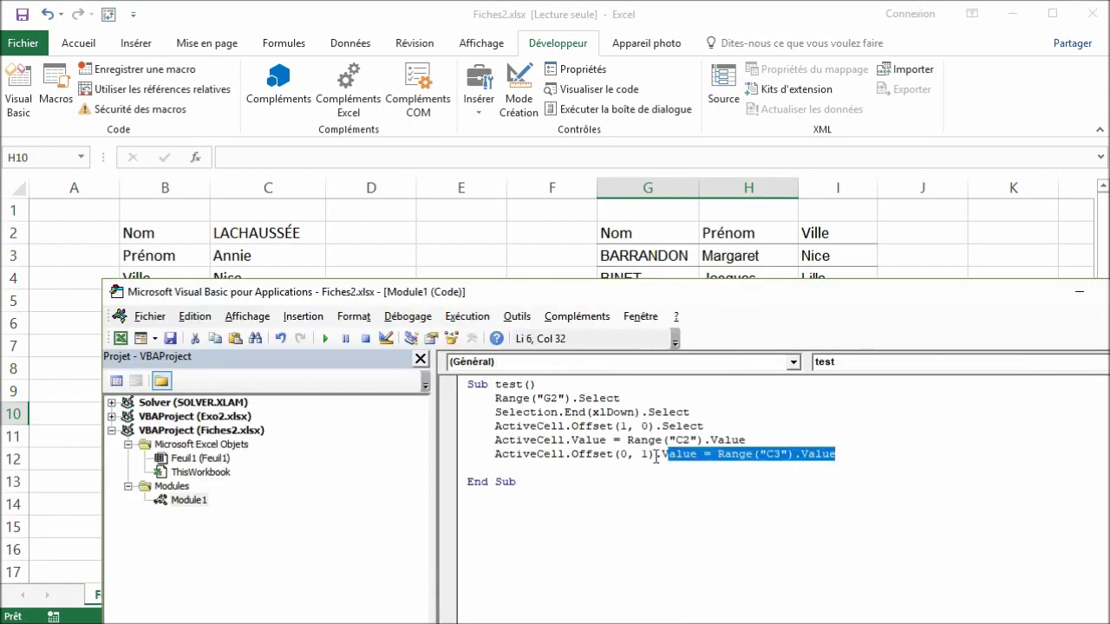
click(511, 468)
text(ActiveCell.Offset(0, 1).Value = Range("C3").Value)
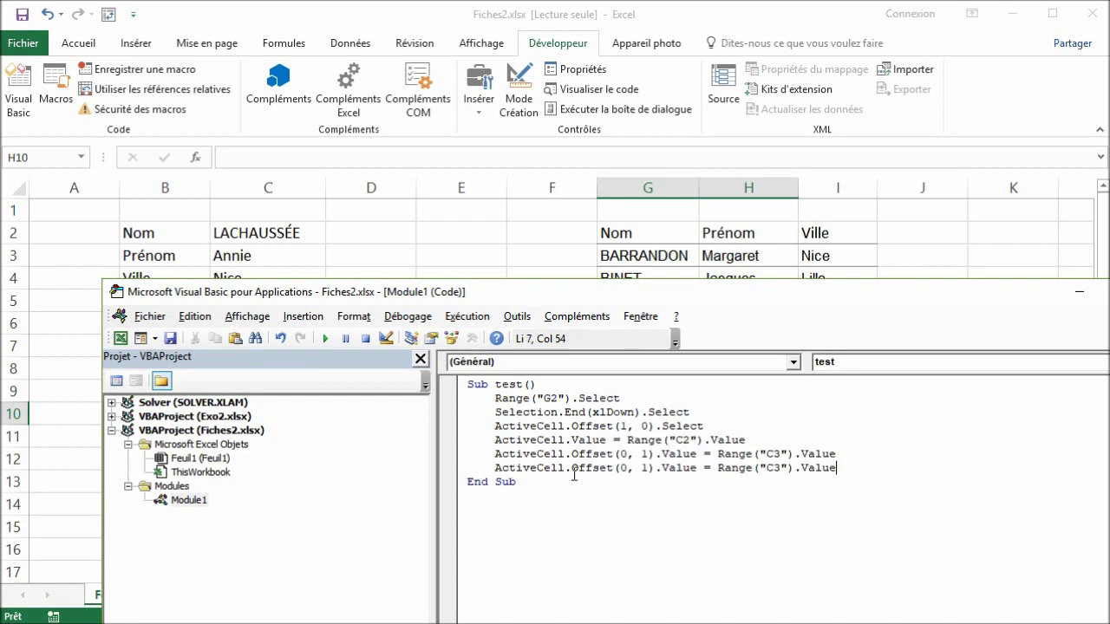
click(651, 469)
key(shift+Left)
text(2)
Select G10 as the start cell and change the duplicated line's reference from C3 to C4.
drag(607, 292, 608, 466)
click(650, 419)
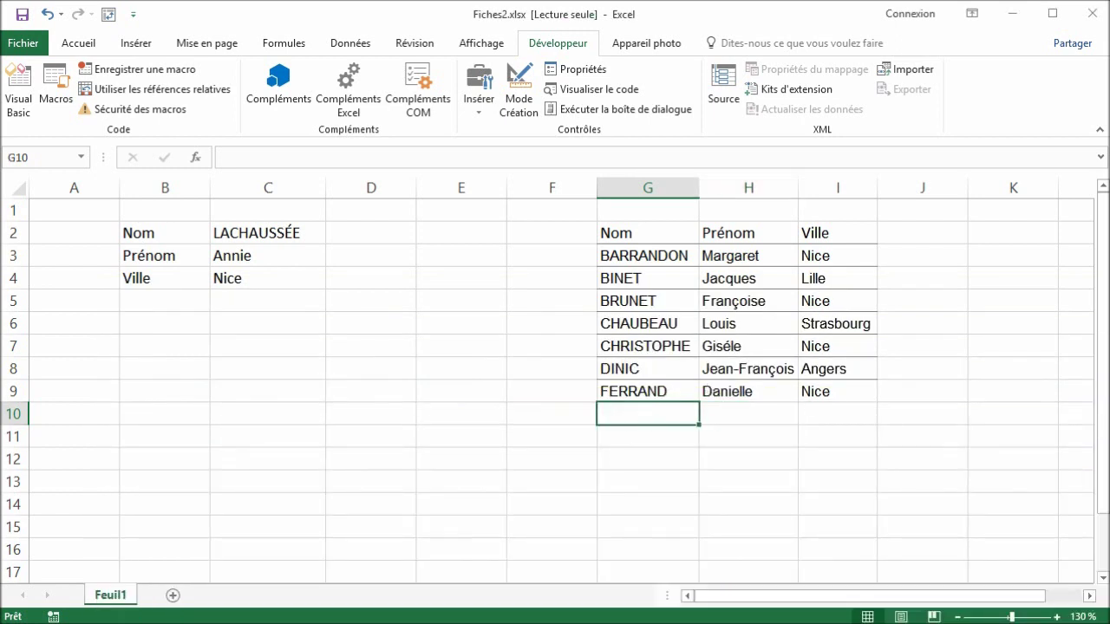
key(alt+F11)
drag(647, 442, 616, 310)
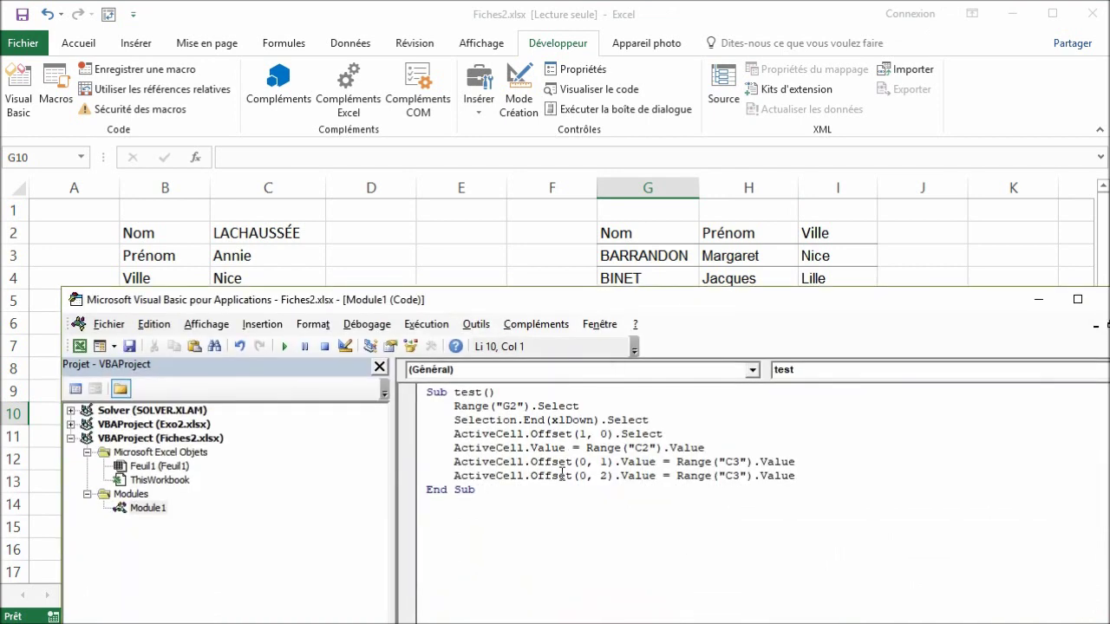
click(746, 481)
key(Left)
key(BackSpace)
text(4)
click(290, 256)
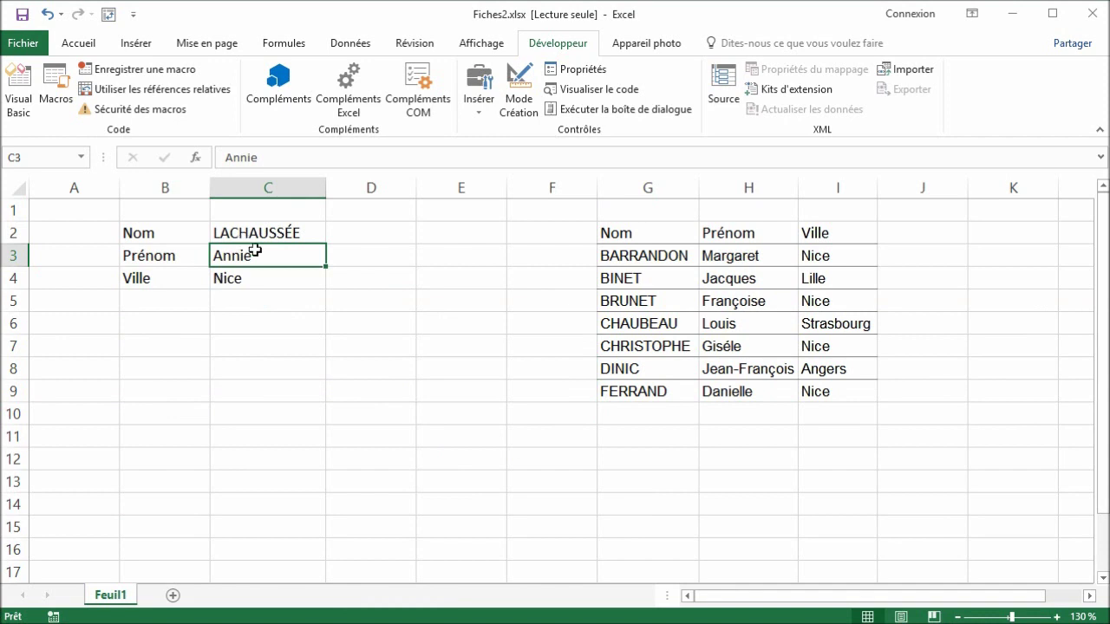
Run the test macro to append the current card entry as row 10.
click(54, 102)
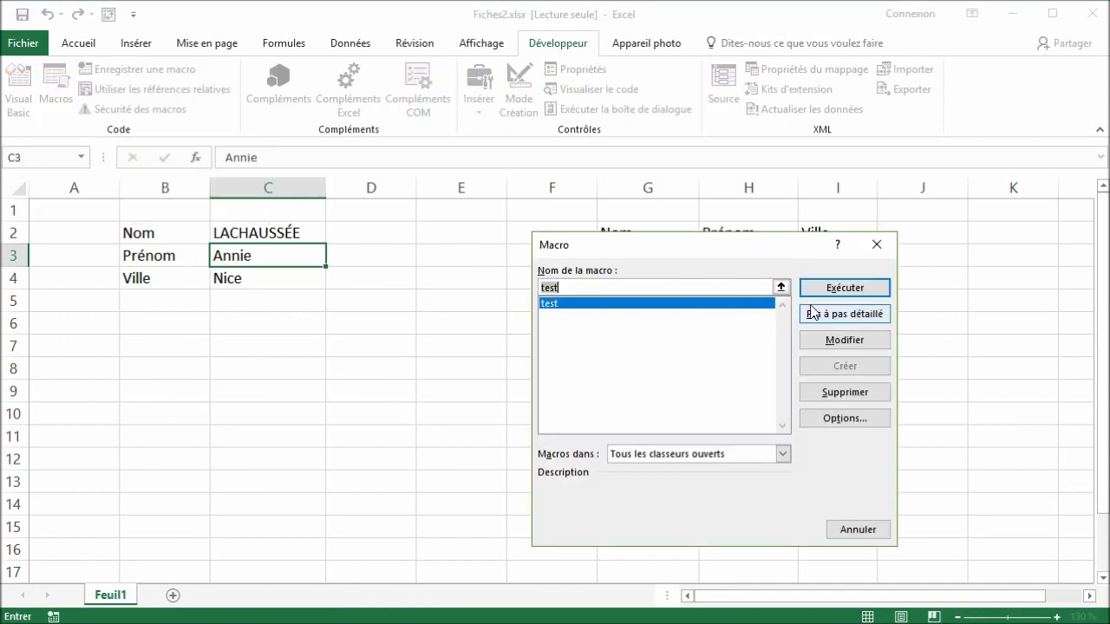
drag(776, 252, 451, 253)
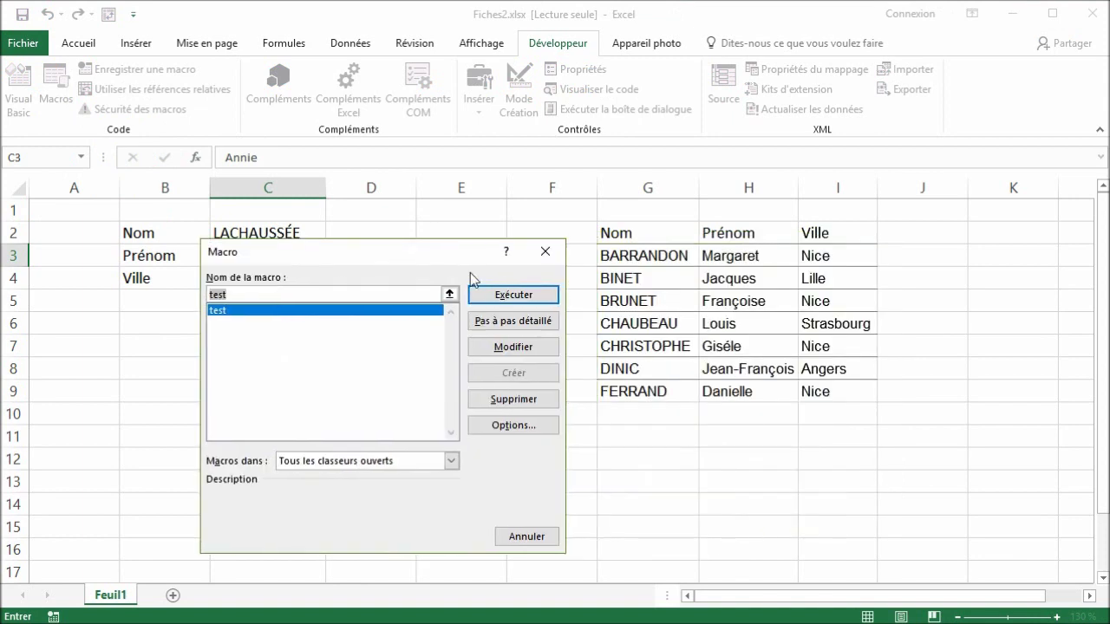
click(515, 293)
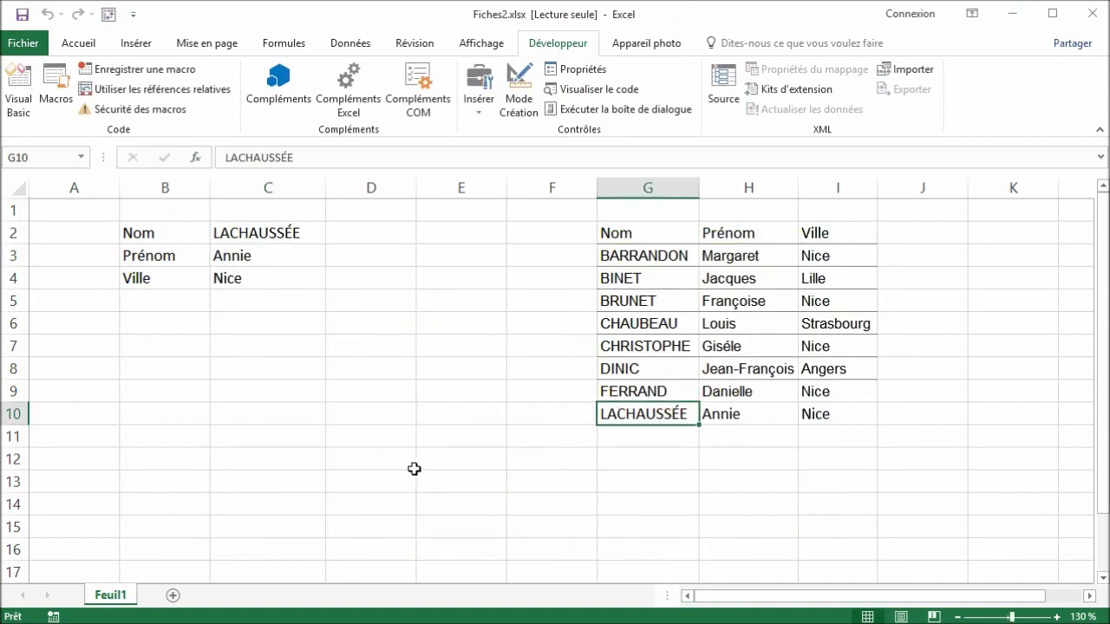
click(270, 239)
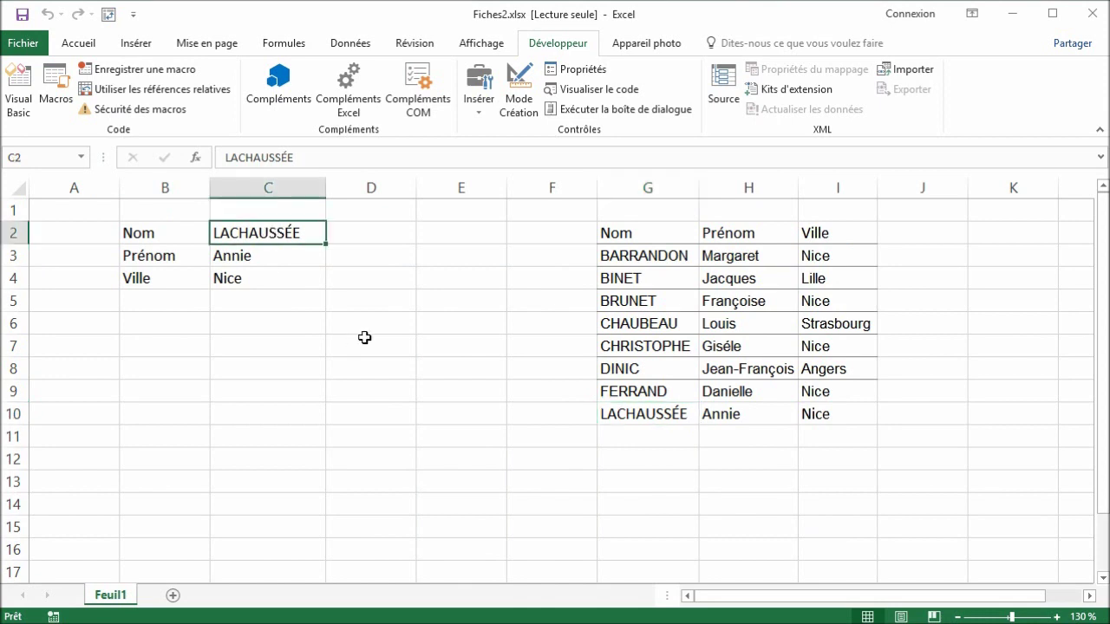
text(DUPON)
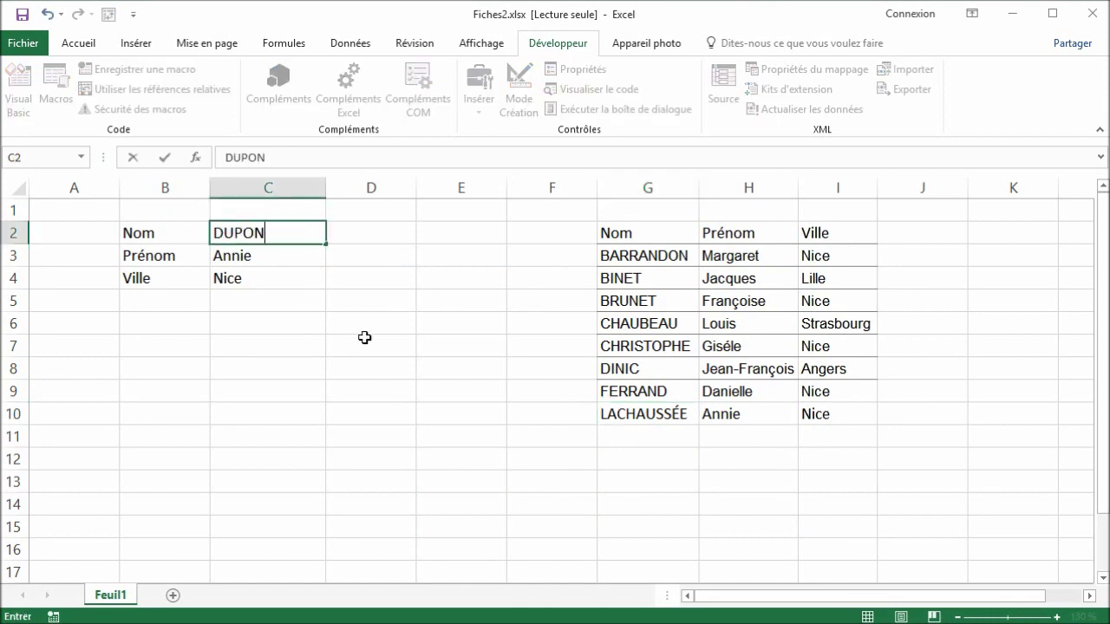
text(T)
key(Return)
text(Claude)
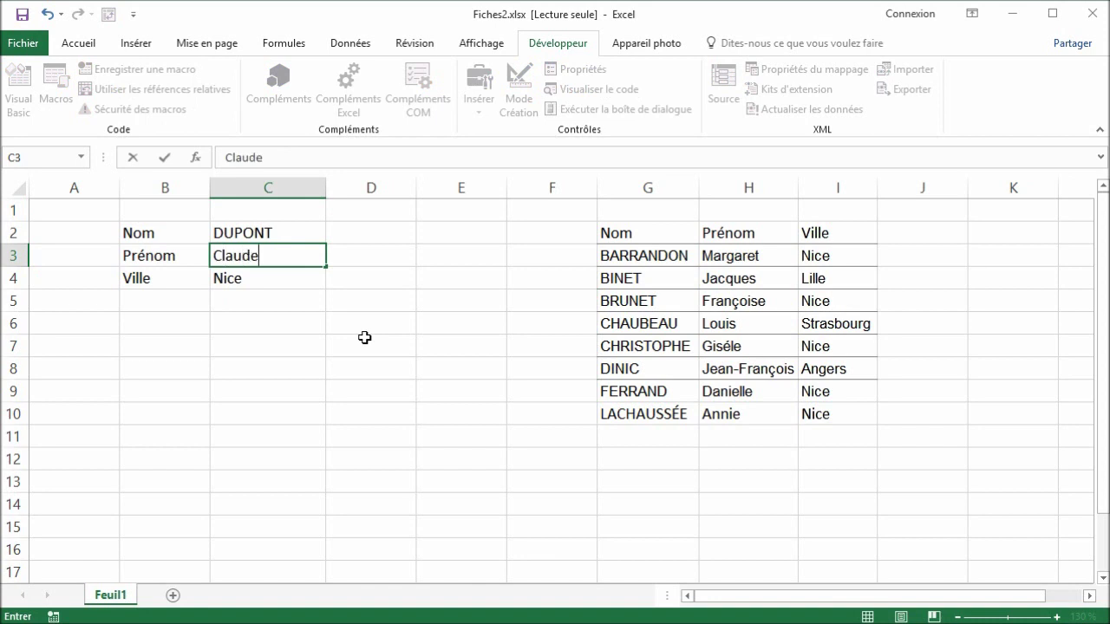
key(Return)
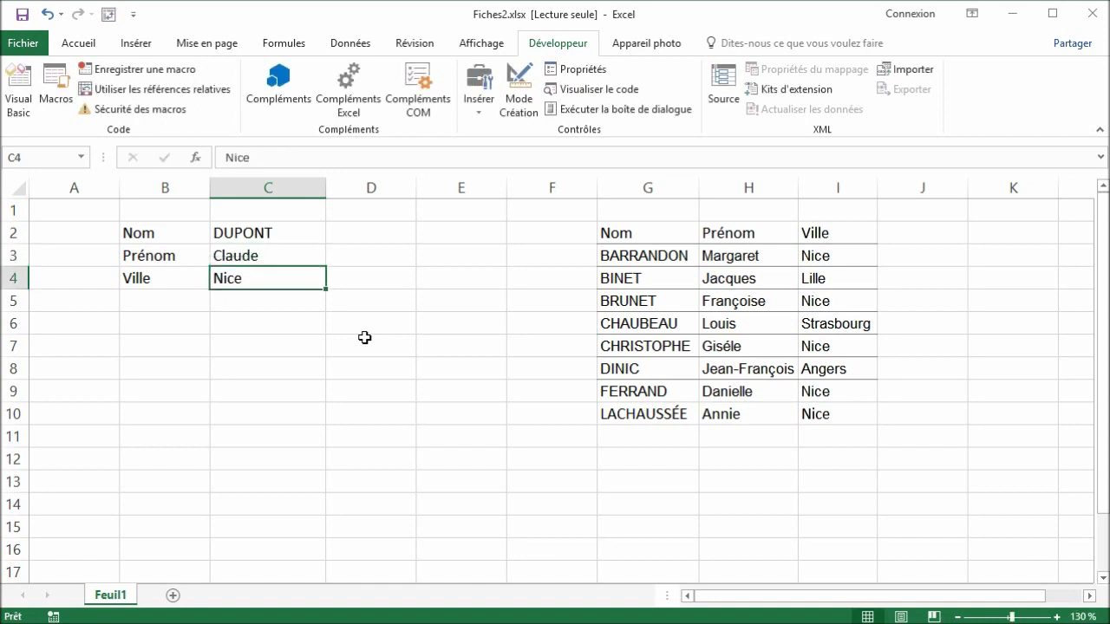
text(Angers)
click(184, 249)
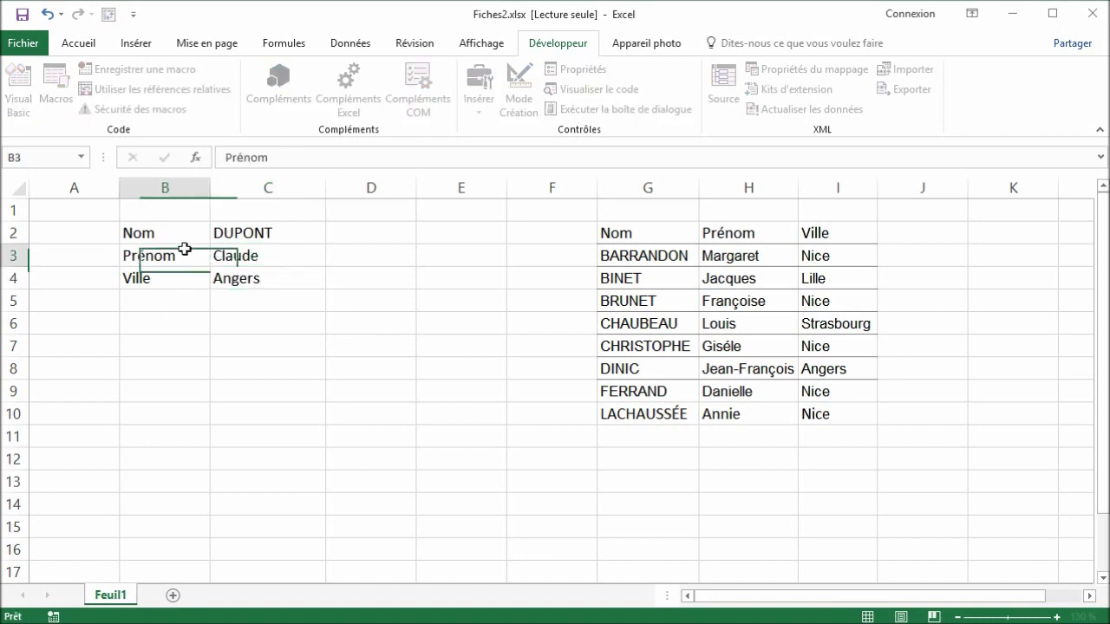
Run the test macro to add DUPONT / Claude / Angers as row 11, then return to G2.
click(67, 87)
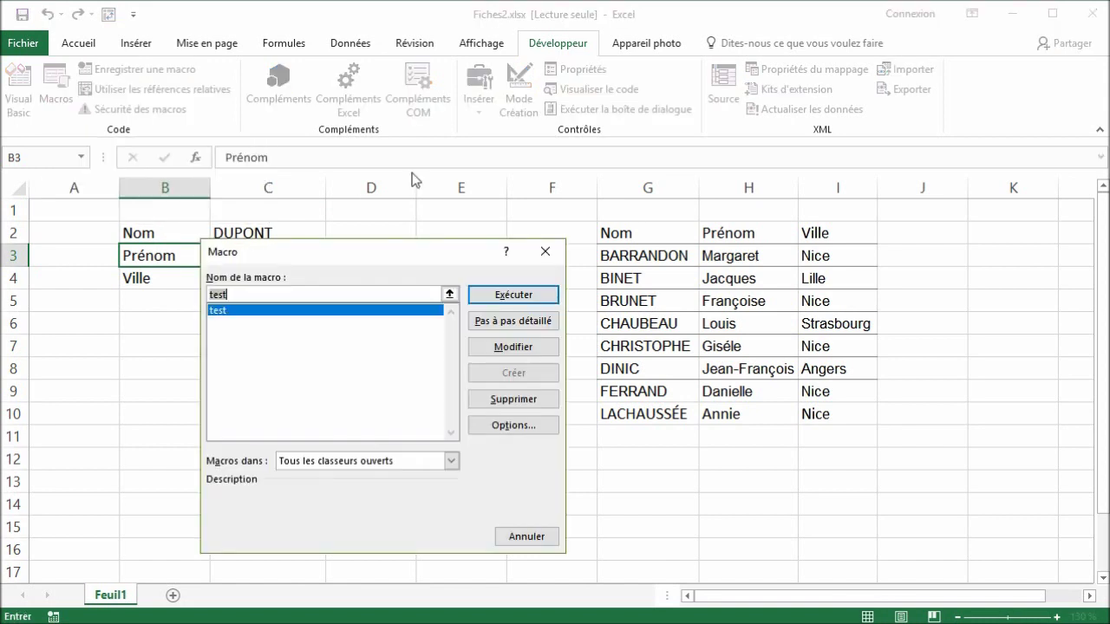
click(527, 296)
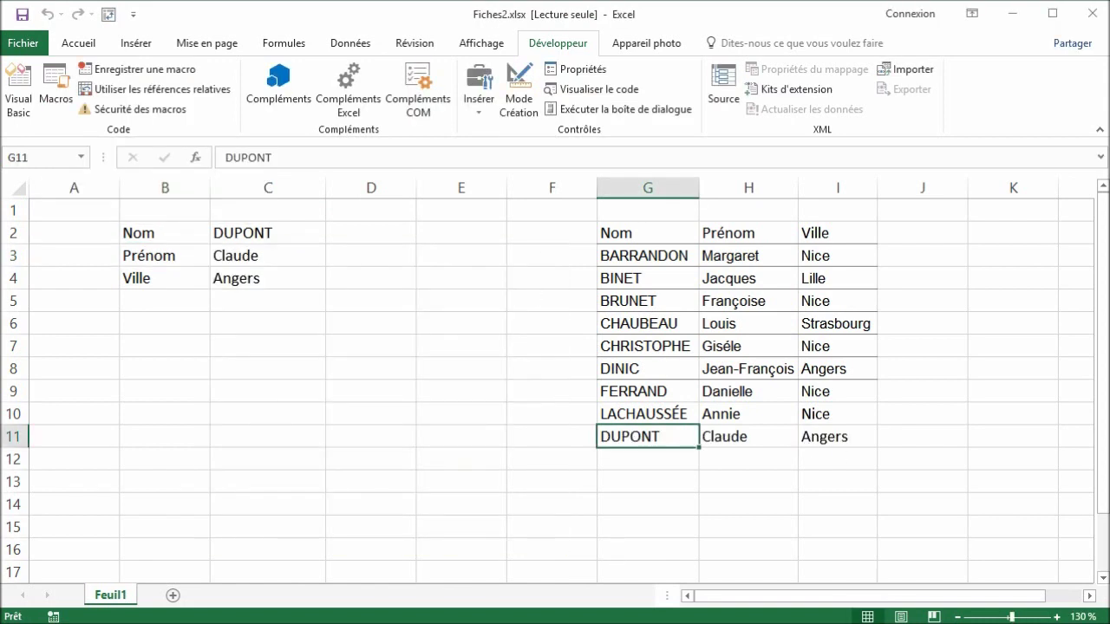
key(ctrl+Up)
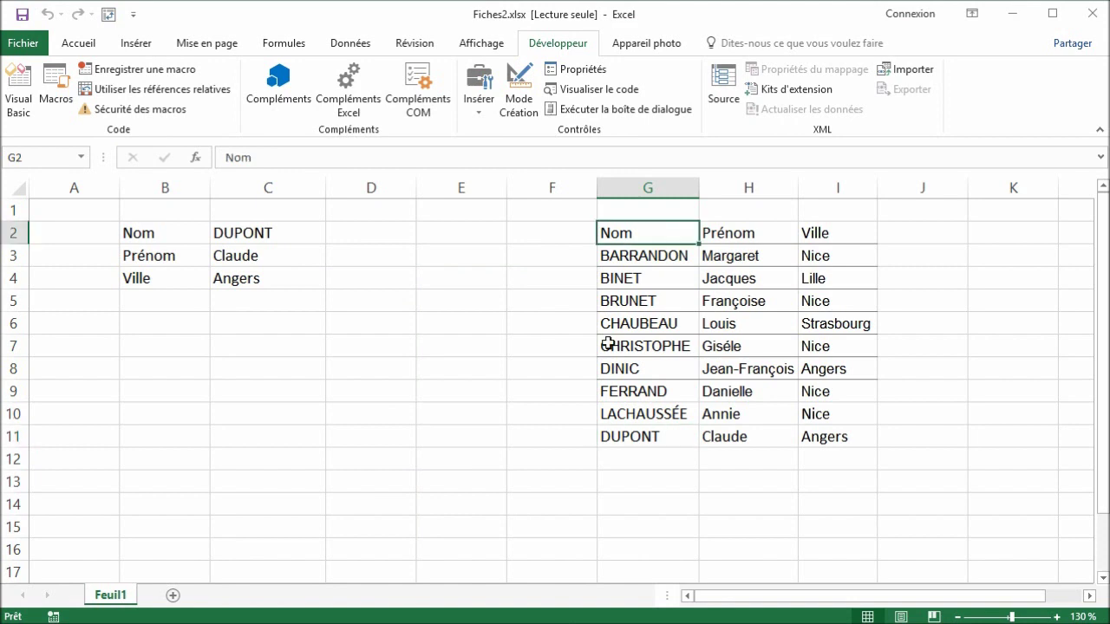
Clear all entries in G3:I11, leaving only the Nom/Prénom/Ville headers.
mouse_move(637, 255)
mouse_down()
mouse_move(839, 423)
mouse_move(840, 438)
mouse_up()
key(Delete)
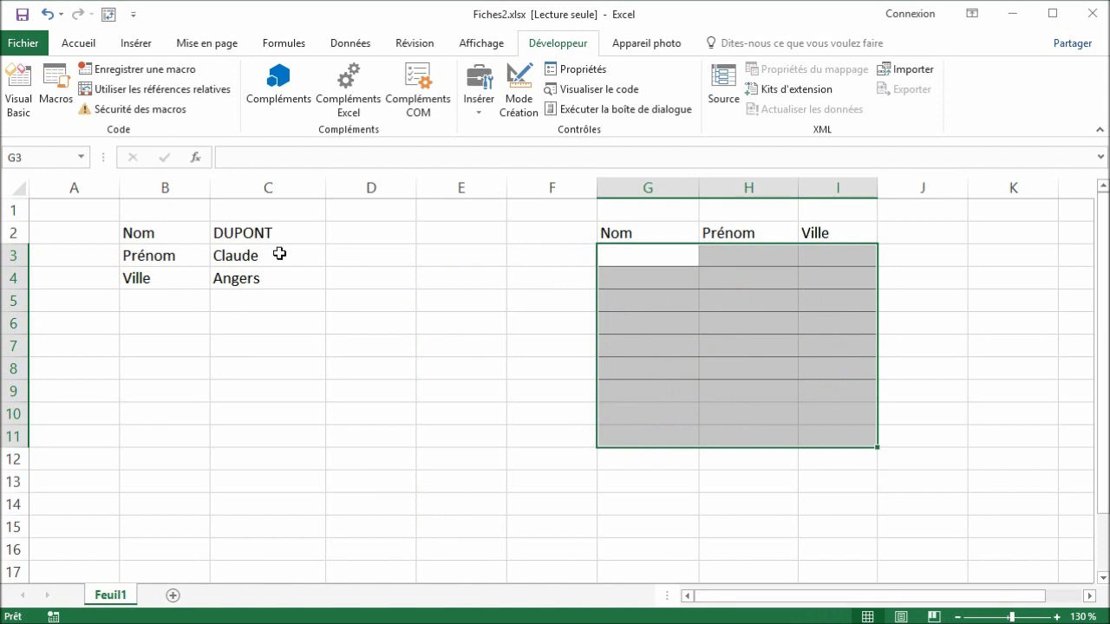
click(279, 253)
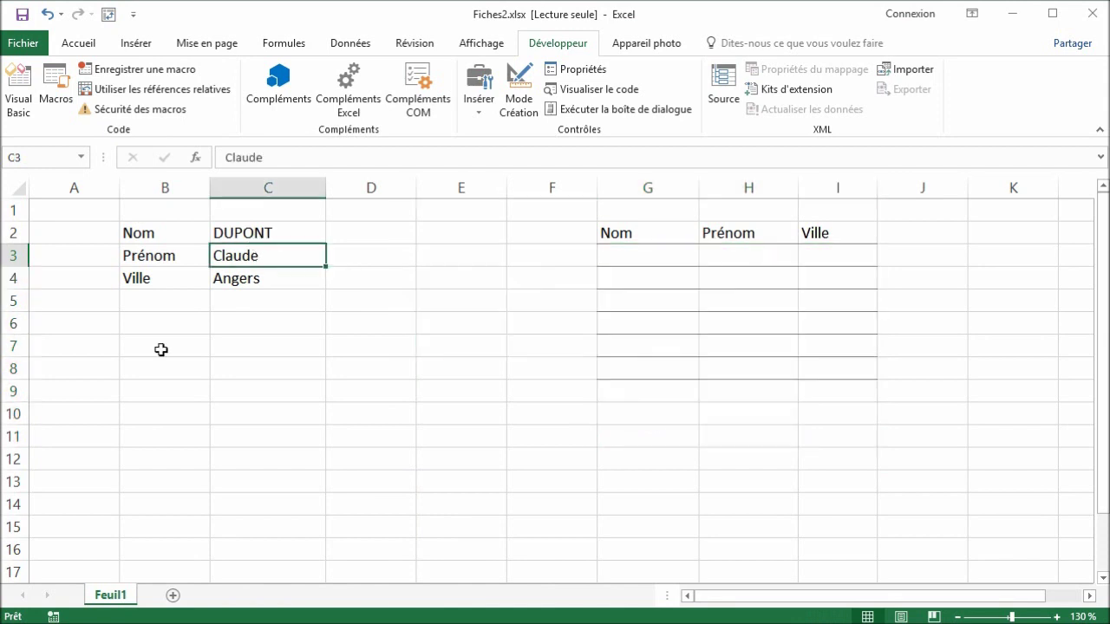
Run test on the empty list, debug runtime error 1004 at the jump line, and reset the macro.
click(55, 97)
click(536, 302)
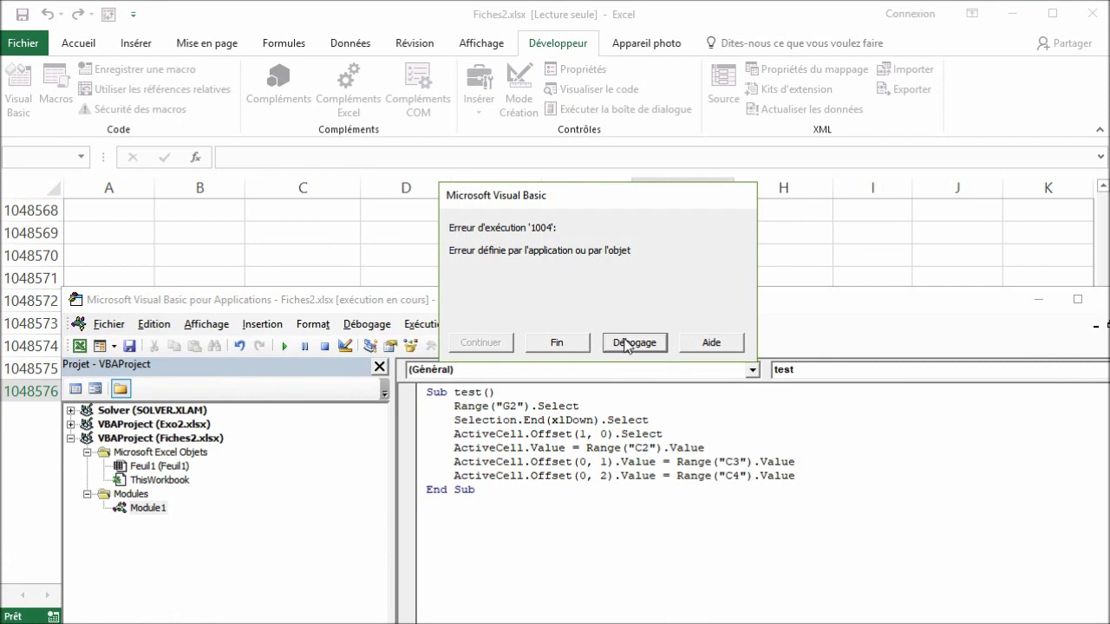
click(628, 343)
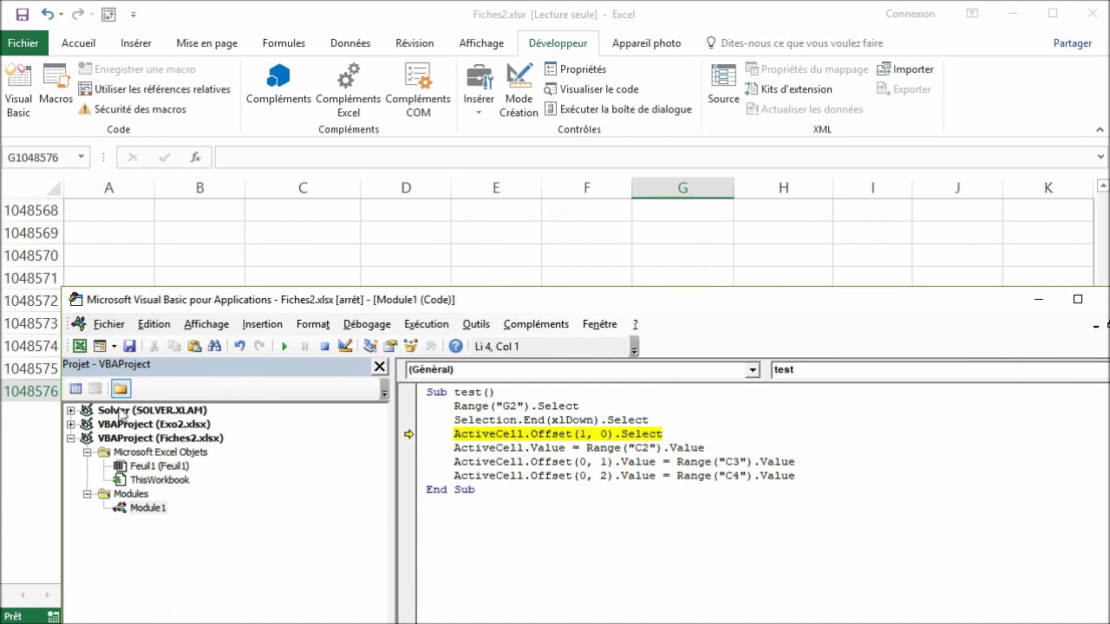
drag(149, 299, 310, 249)
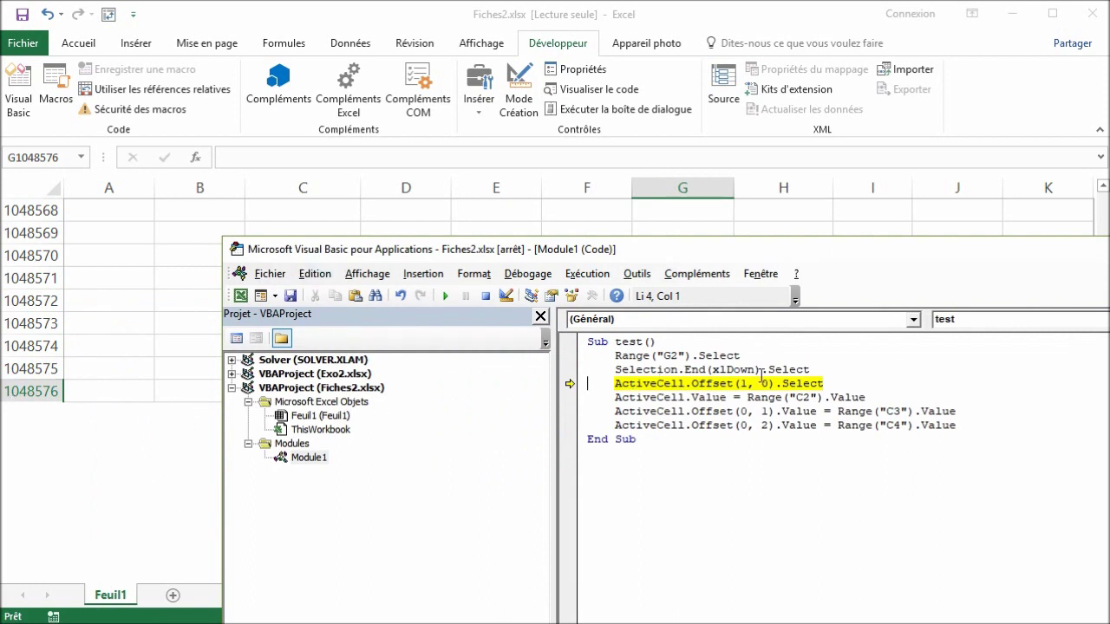
drag(803, 370, 615, 369)
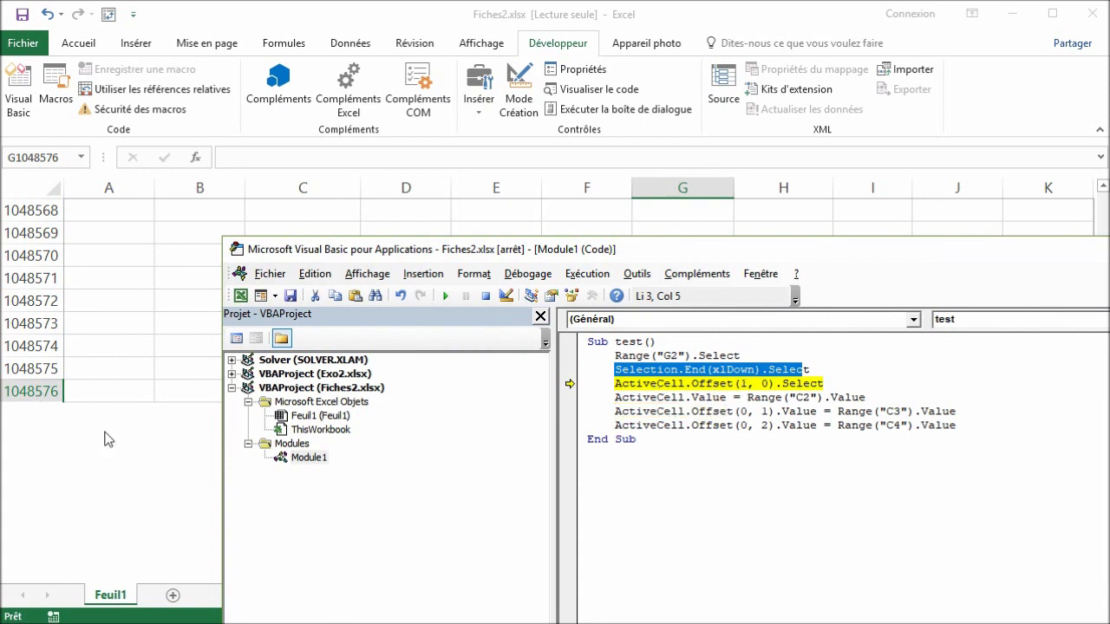
click(488, 299)
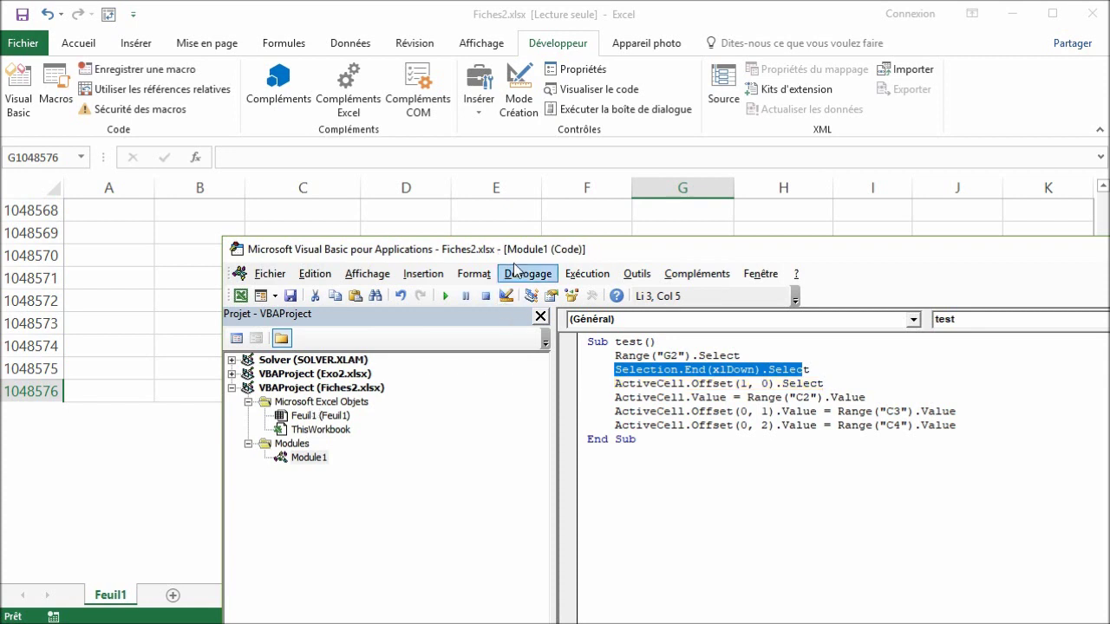
click(505, 215)
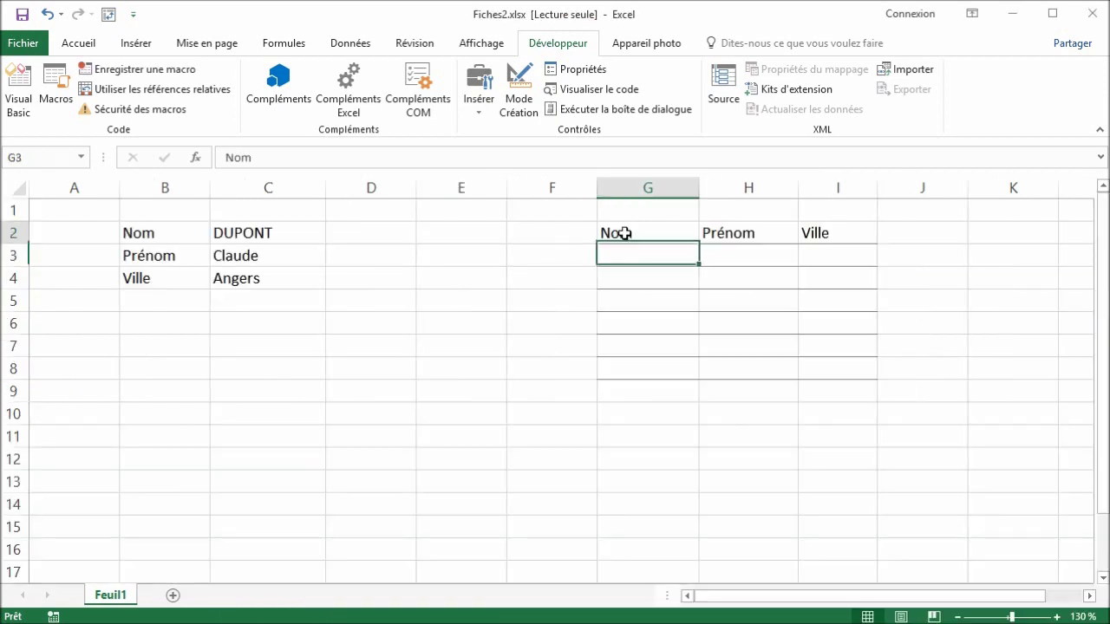
Check that Ctrl+Down from the Nom header G2 jumps to the sheet's last row on the empty list.
click(631, 233)
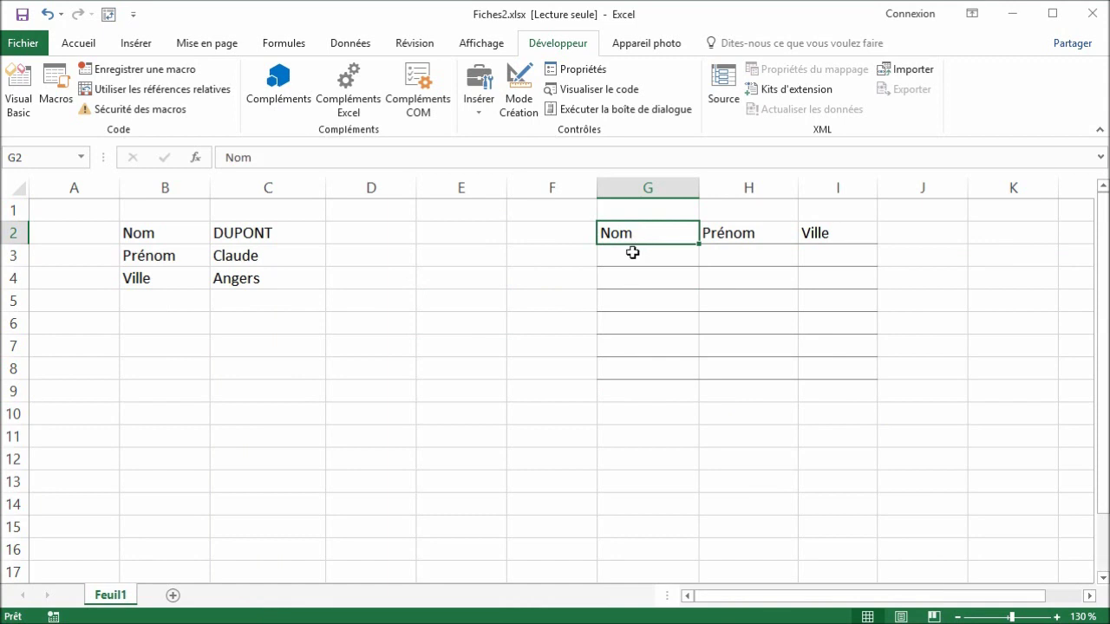
click(634, 253)
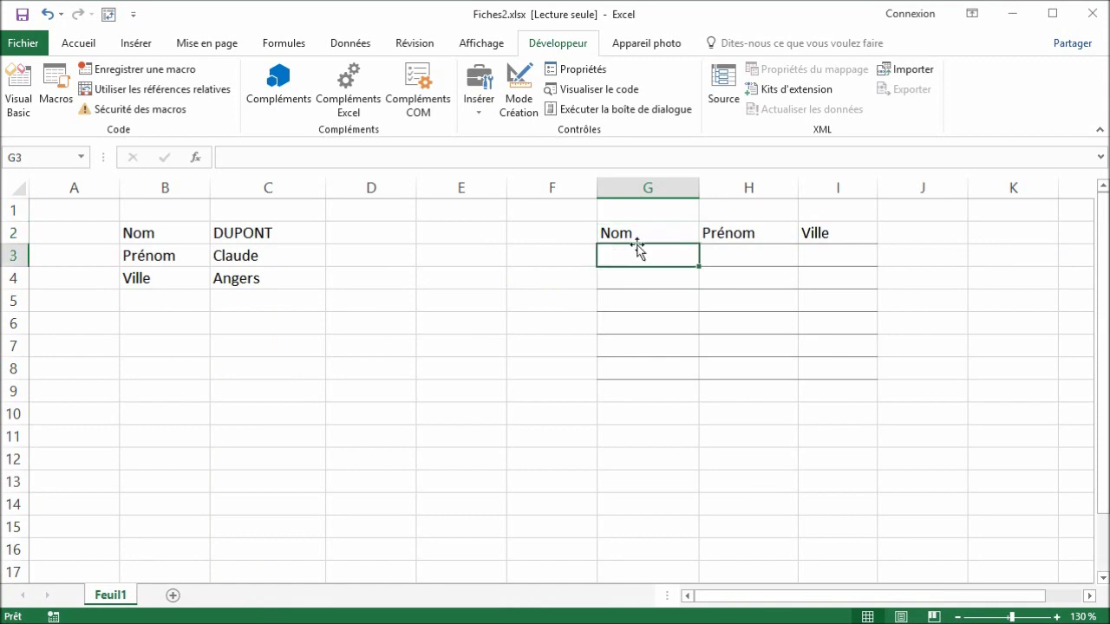
click(637, 234)
key(ctrl+Down)
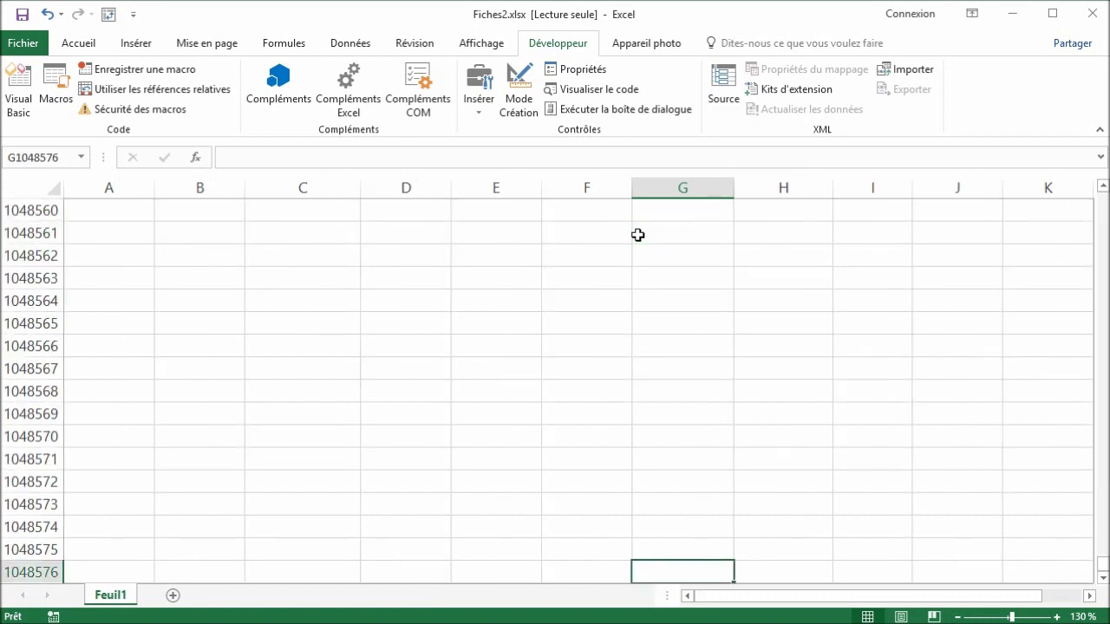
key(ctrl+Up)
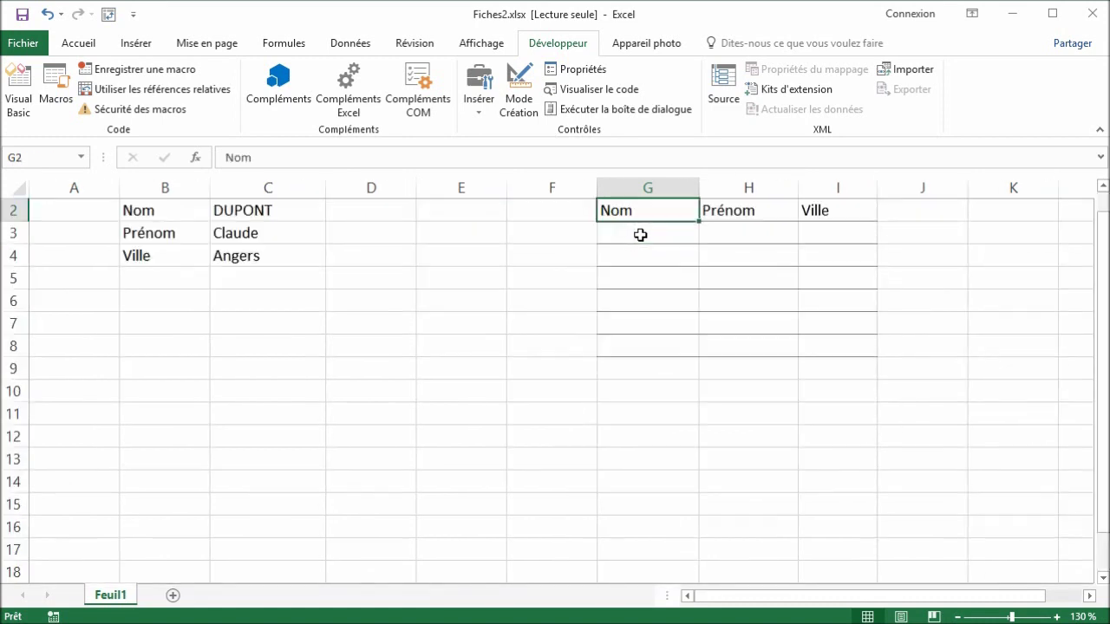
Enter and delete a DUPONT test entry in G3, then open the VBA editor with Alt+F11.
click(642, 232)
scroll(649, 248, up, 1)
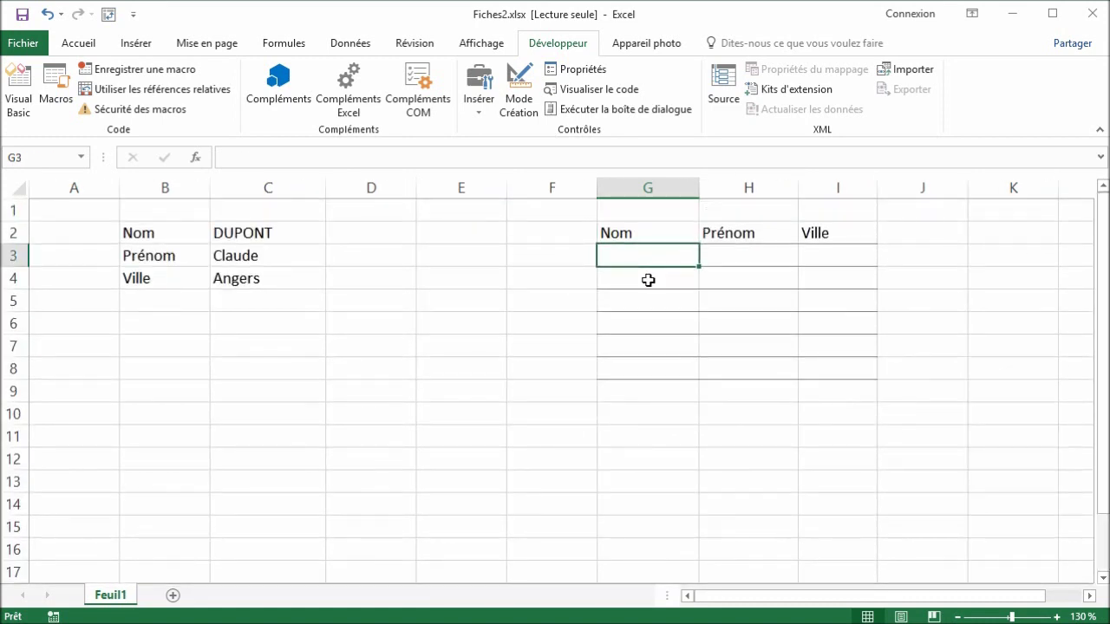
text(DUPONT)
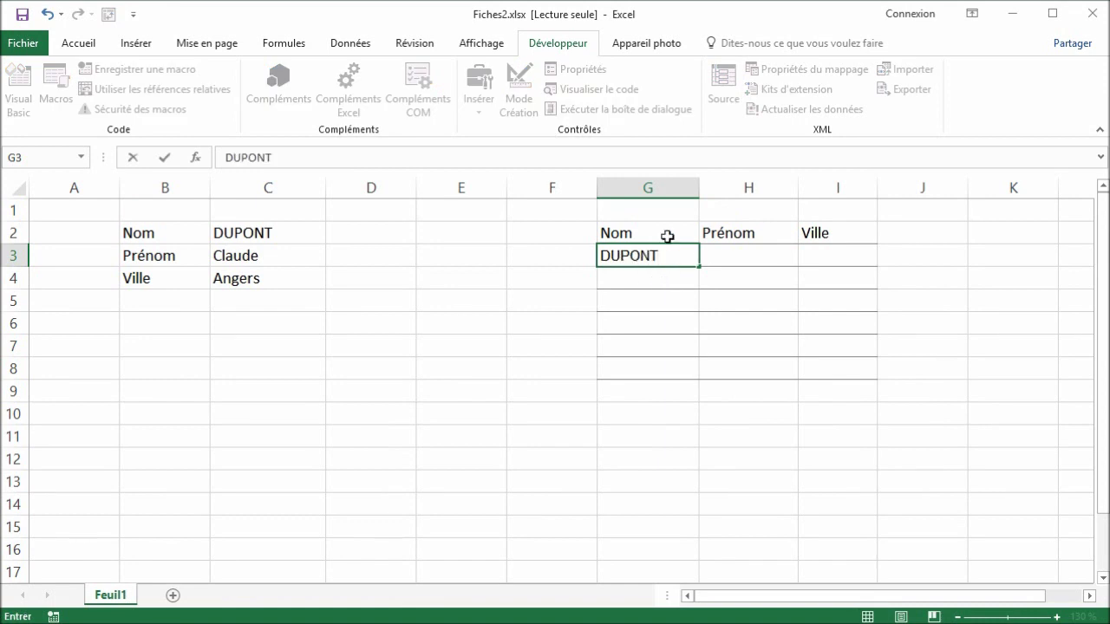
click(667, 236)
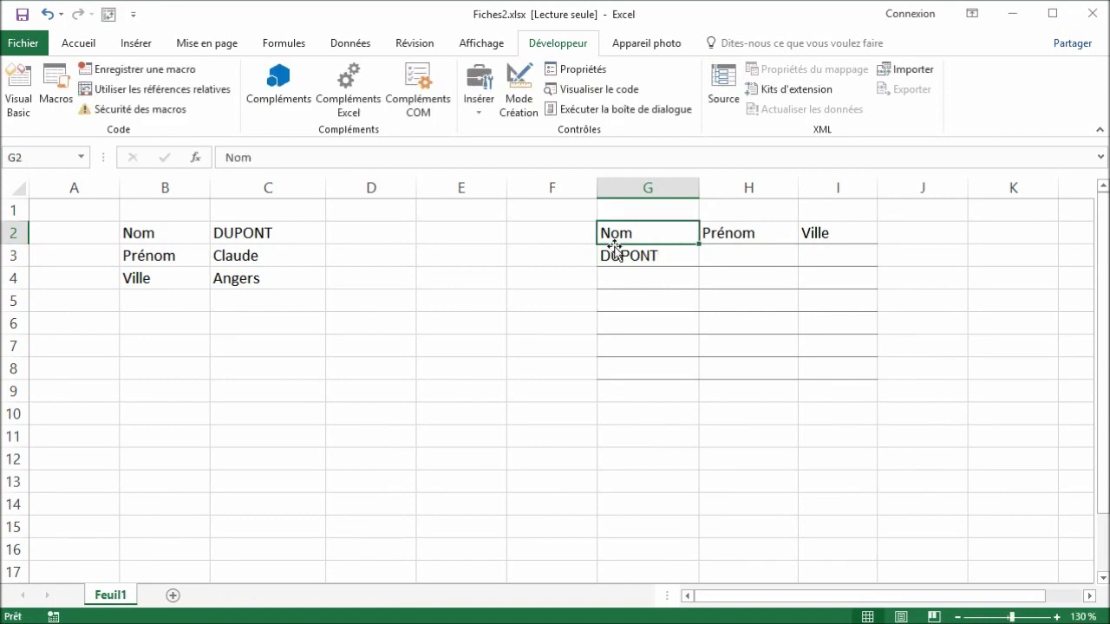
click(676, 257)
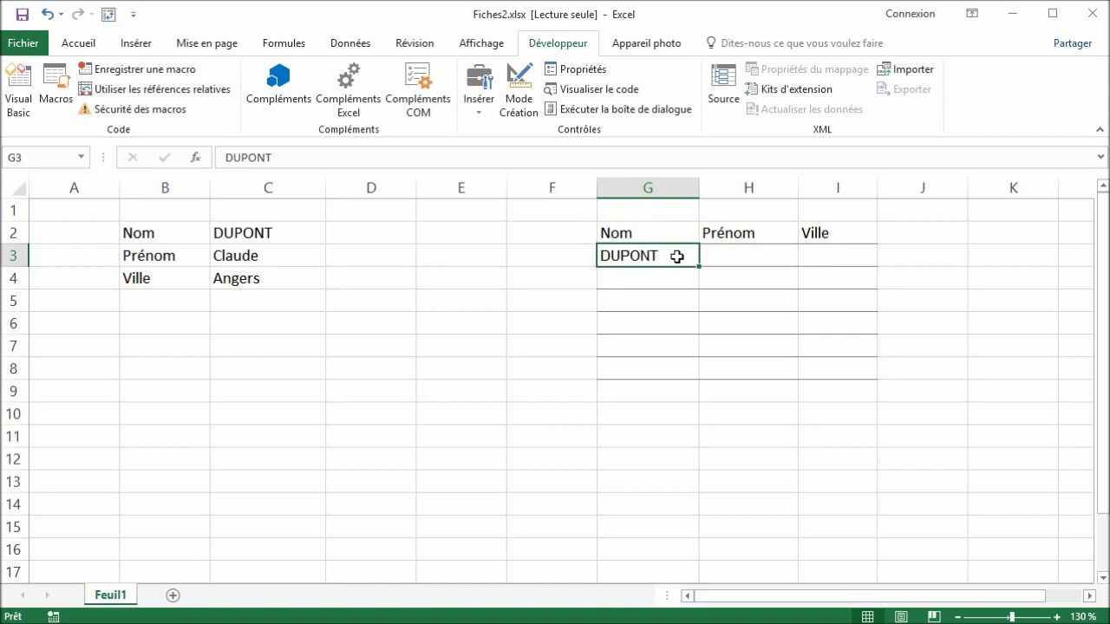
key(Delete)
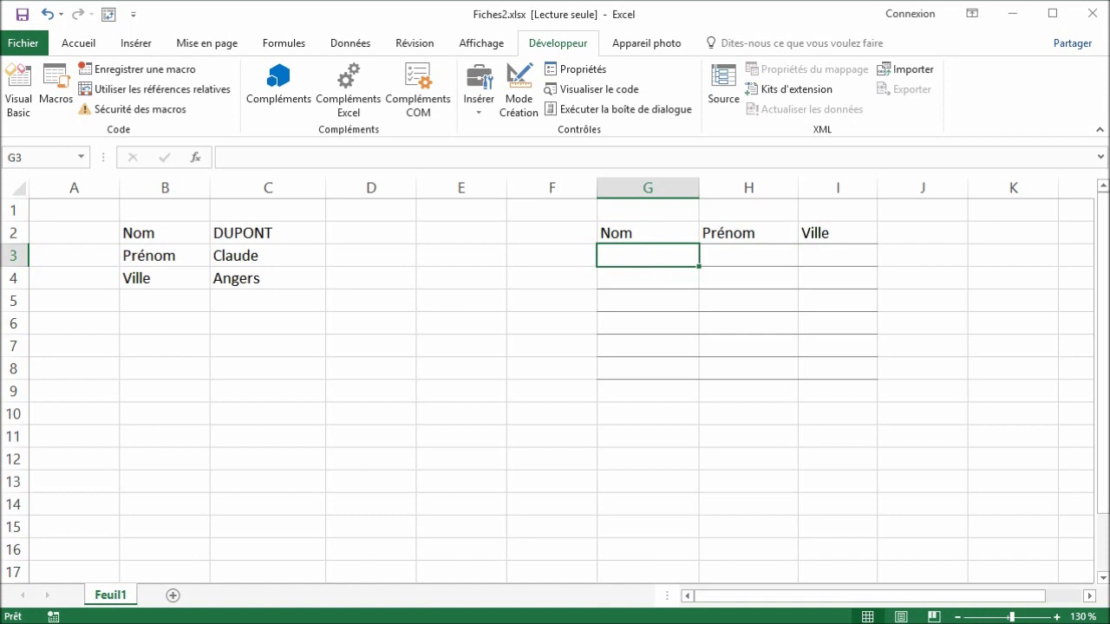
key(alt+F11)
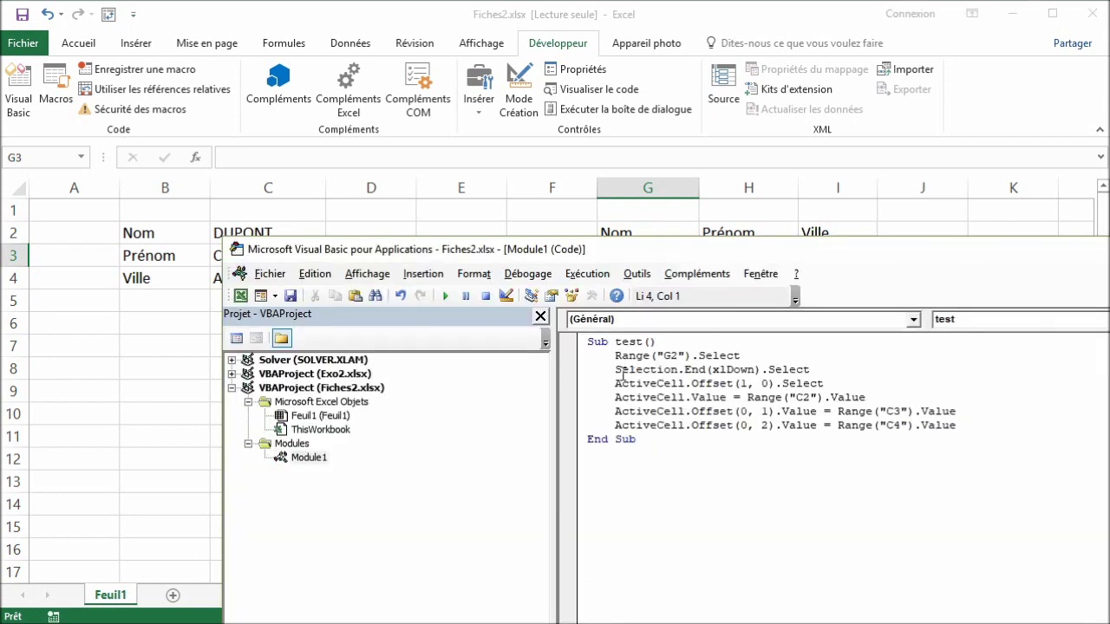
Insert 'If Range("G3").Value <> "" Then' above the Selection.End(xlDown).Select line.
click(617, 369)
click(748, 357)
key(Return)
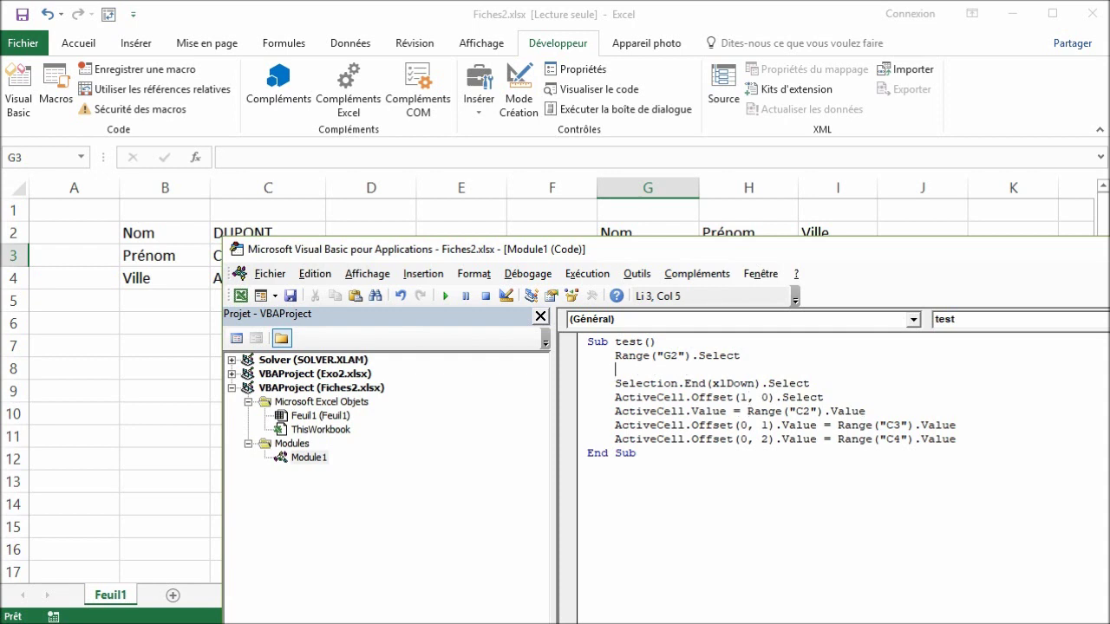
text(if )
text(range()
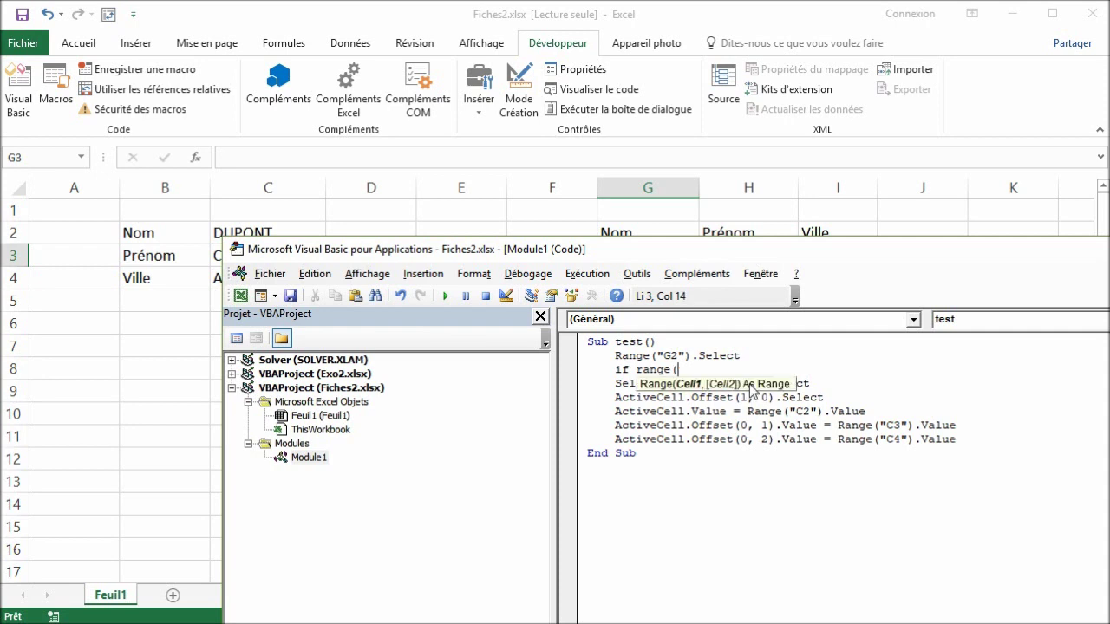
text("G3")
text().val)
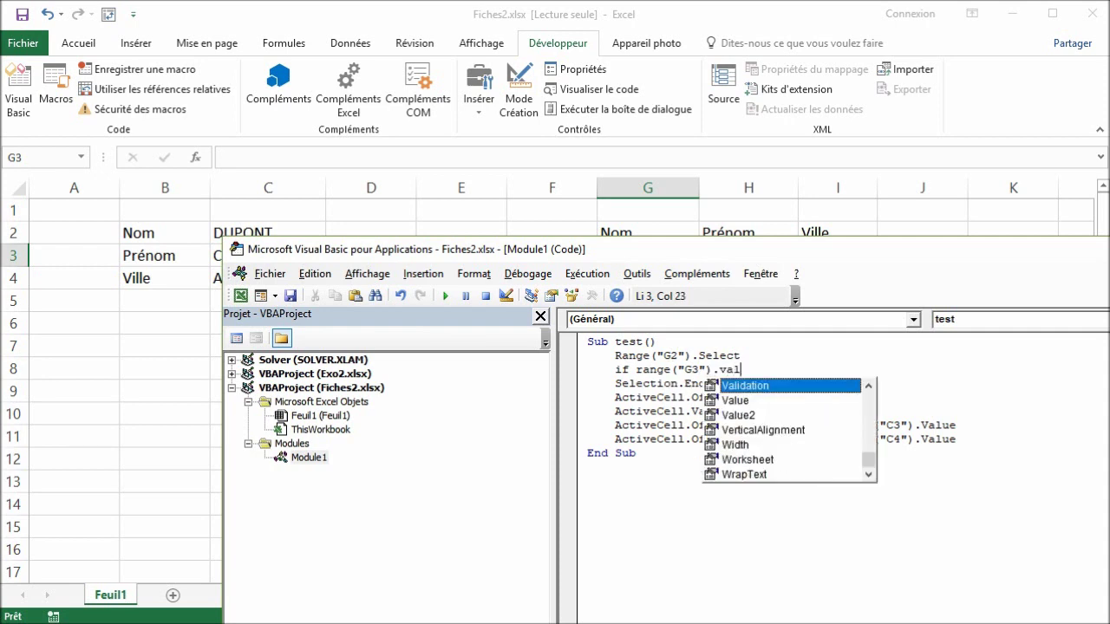
text(ue)
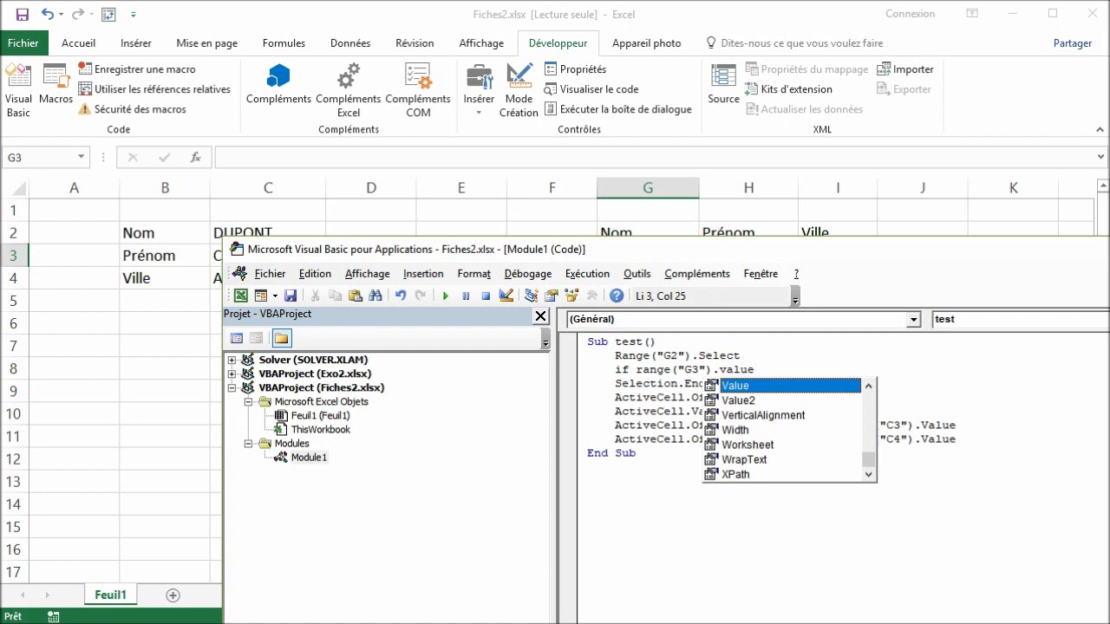
text(<>)
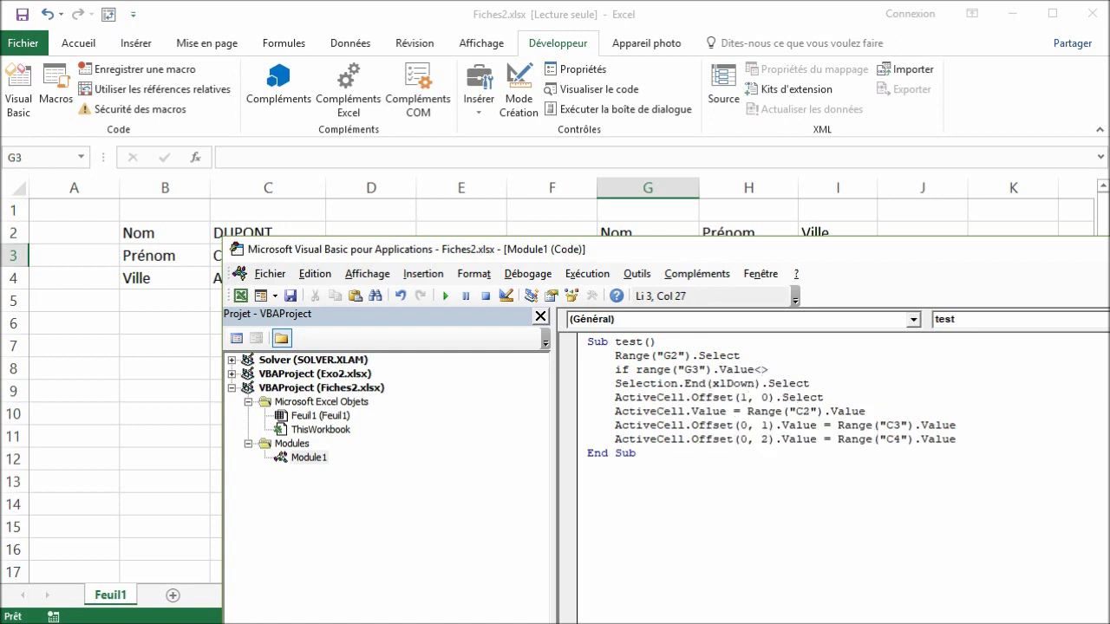
text("")
text( then)
click(622, 382)
Indent the jump line inside the If and close the block with End If.
click(615, 384)
key(Tab)
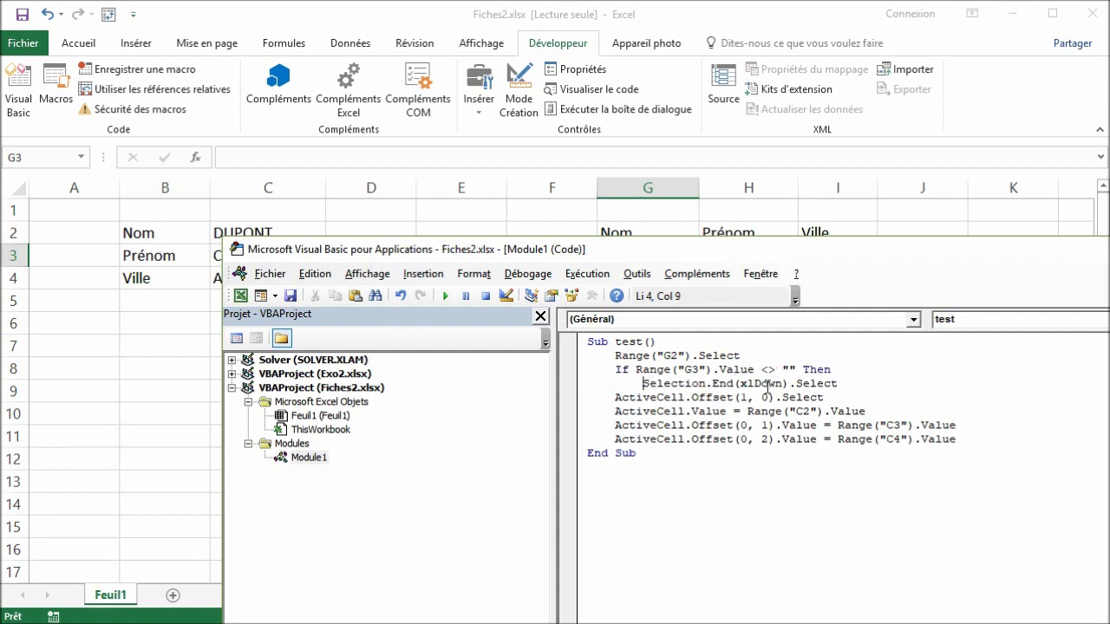
click(846, 384)
key(Return)
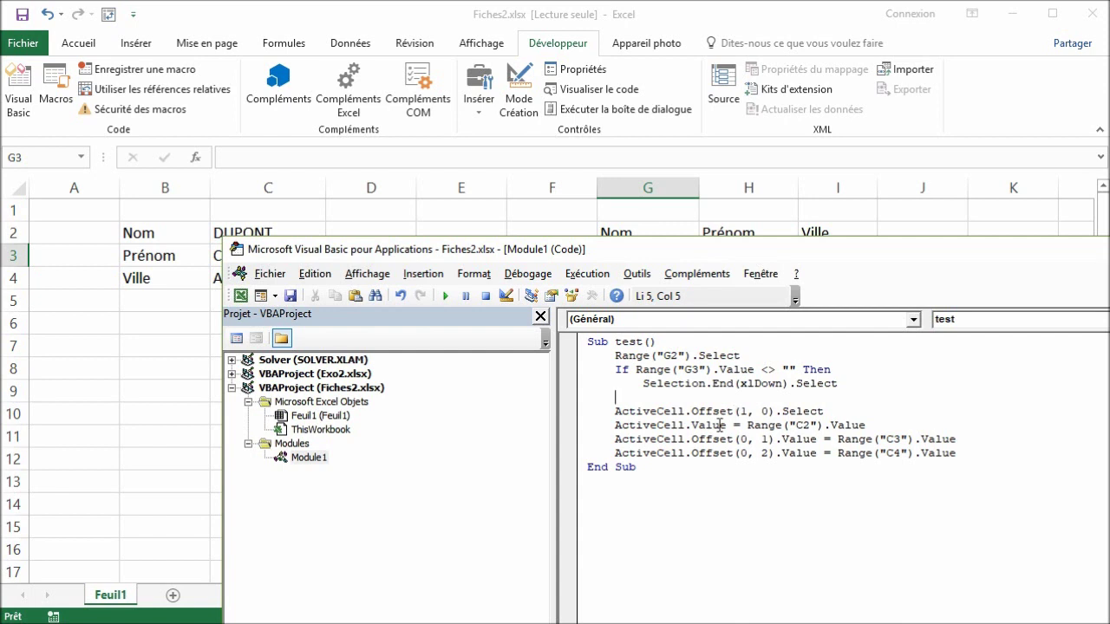
text(end if)
click(657, 411)
Review the new If block and the Offset line, then return to the worksheet.
mouse_move(615, 369)
mouse_down()
mouse_move(681, 388)
mouse_move(681, 402)
mouse_up()
click(685, 411)
double_click(743, 411)
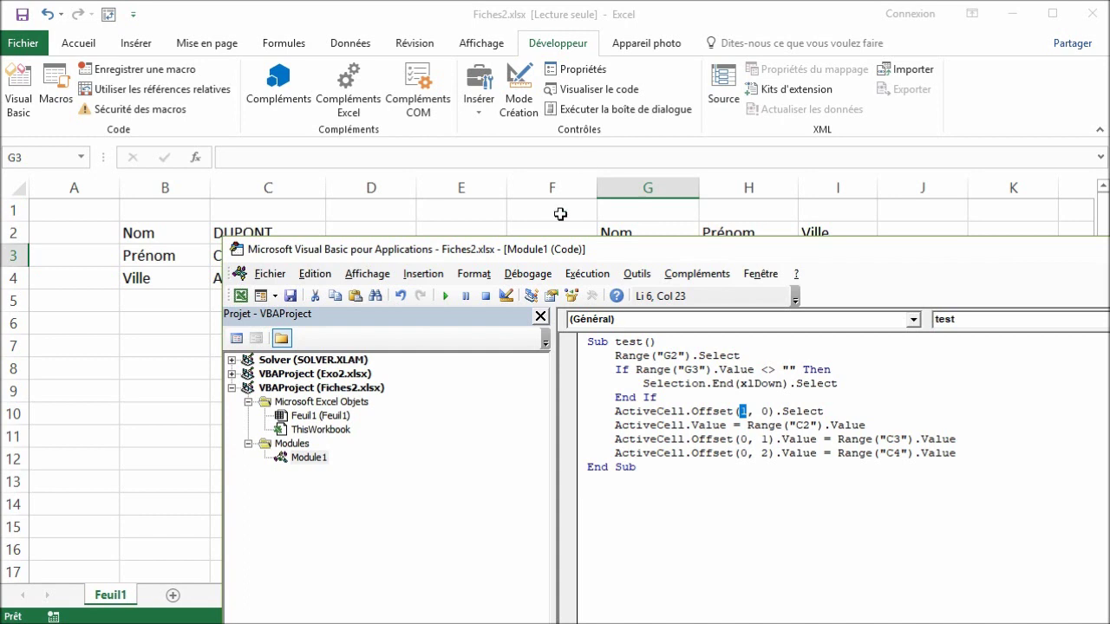
click(270, 234)
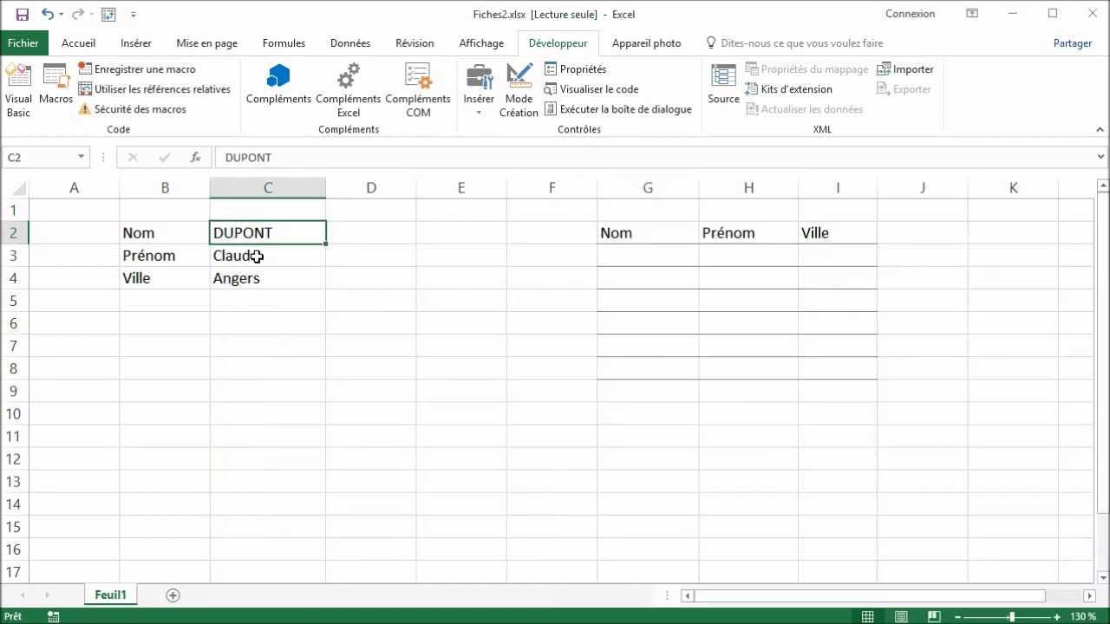
Run test to append DUPONT to the emptied list, then change C2 to DURAND.
click(57, 98)
click(516, 292)
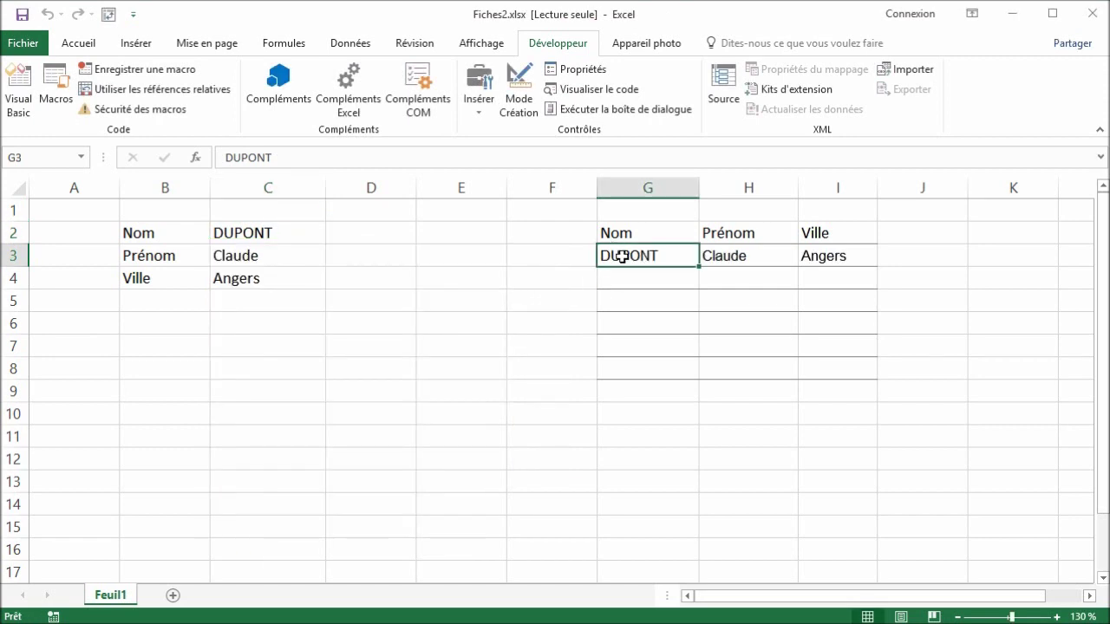
click(282, 237)
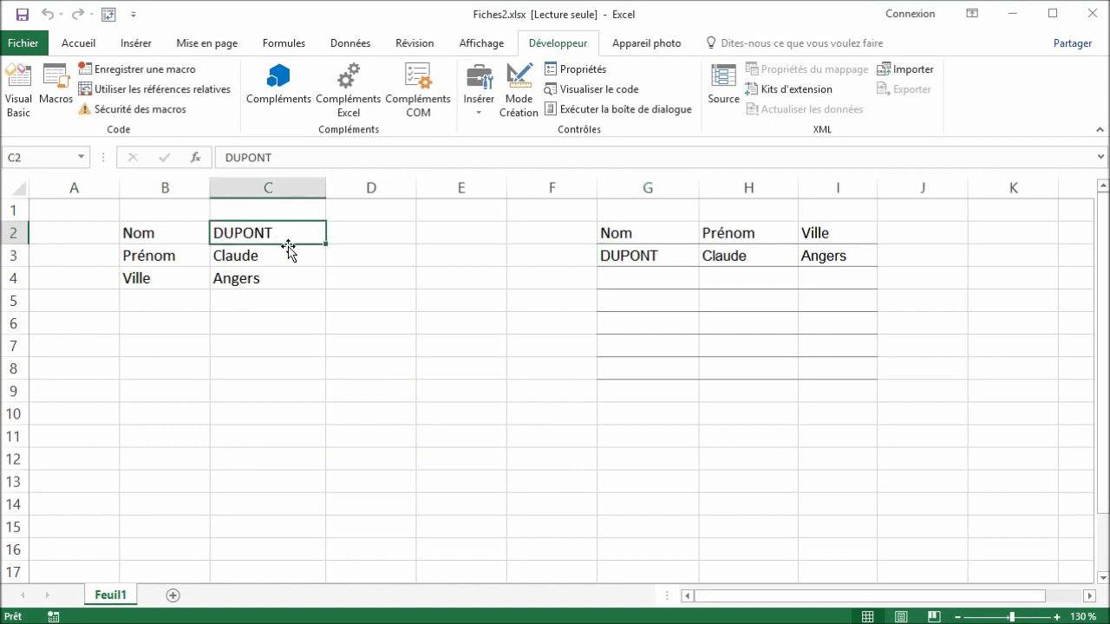
text(DURAND)
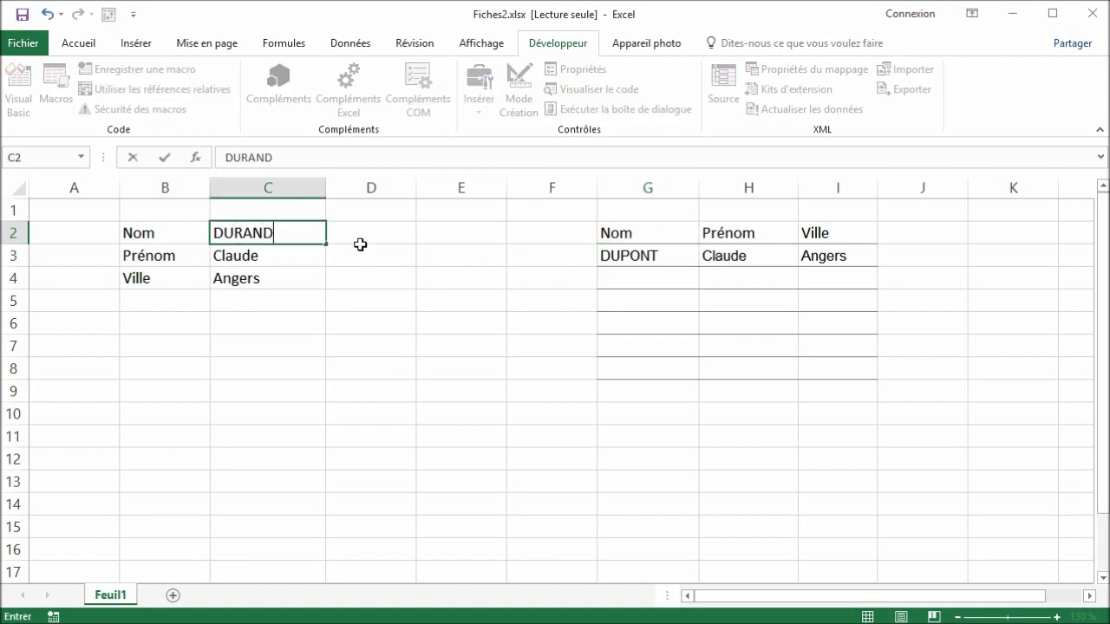
click(283, 258)
Run test again to add the DURAND row, then open the code with Alt+F11.
click(61, 93)
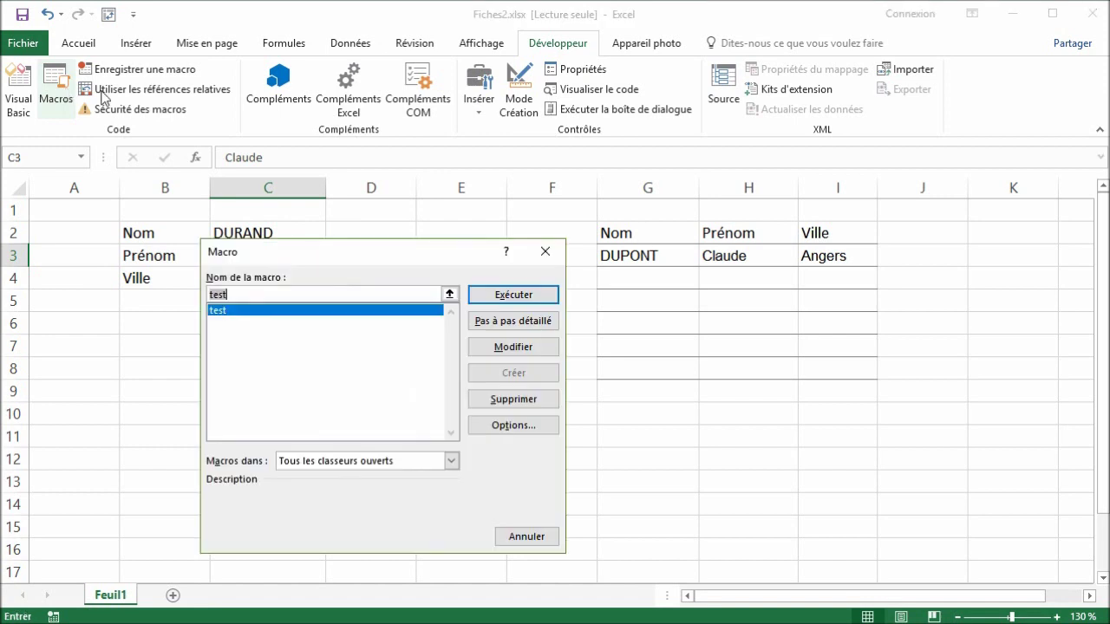
click(525, 293)
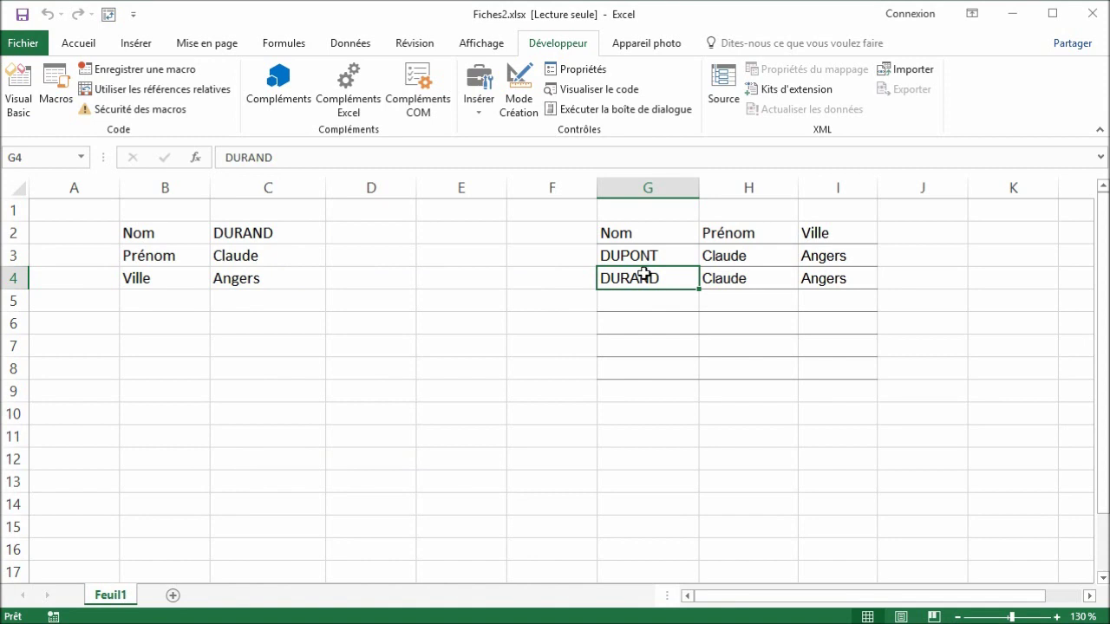
key(alt+F11)
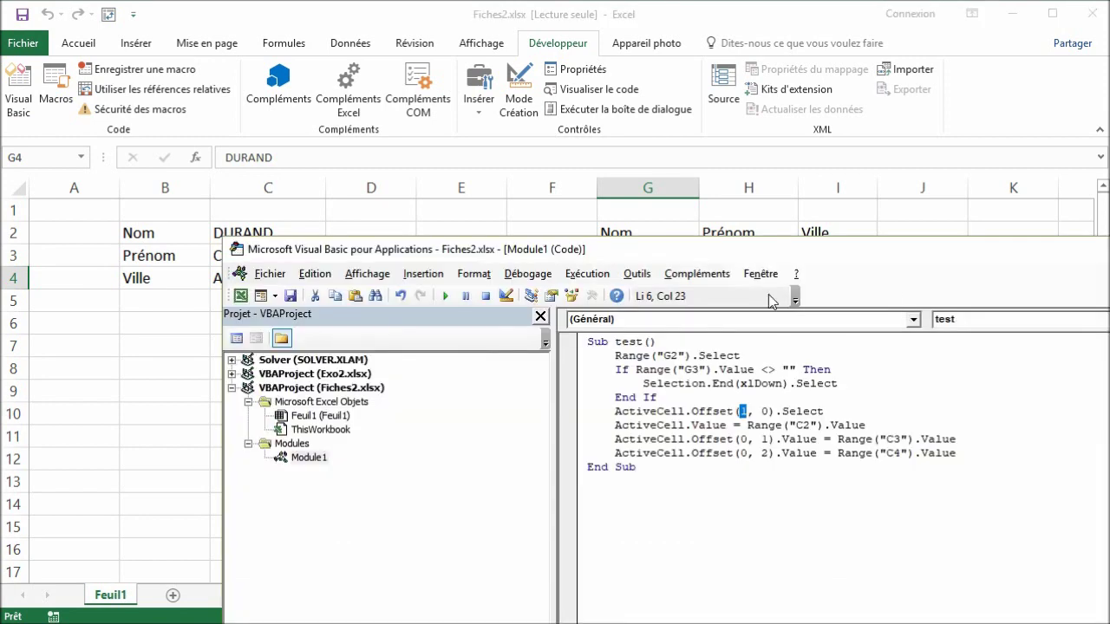
Apply Pas à pas détaillé twice to pause at Range("G2").Select, with the list visible above the code.
click(531, 274)
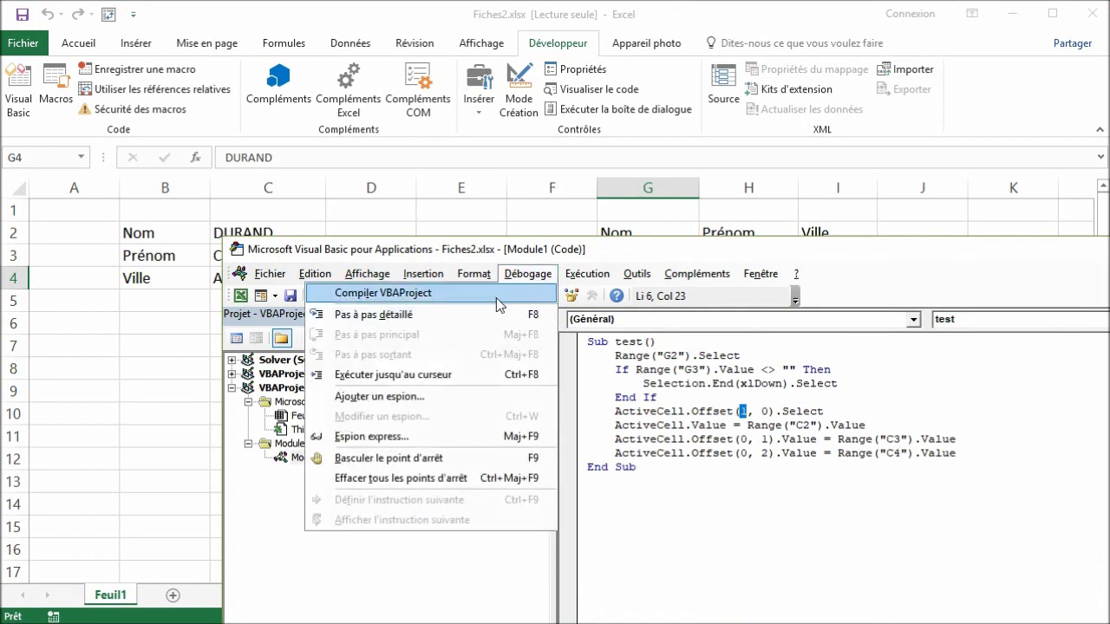
click(535, 321)
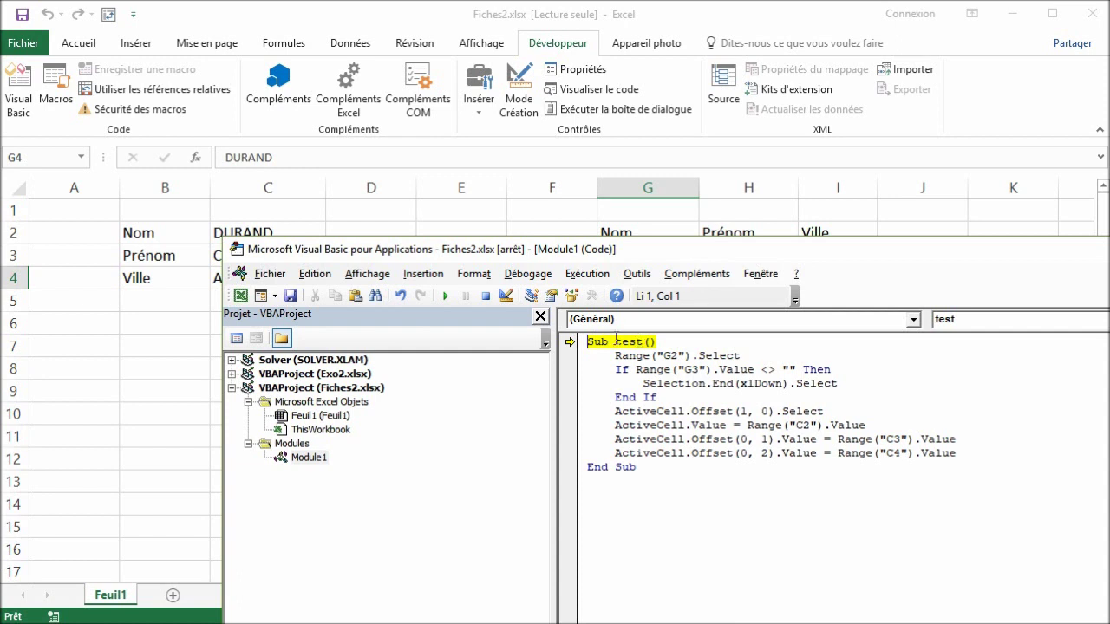
click(540, 276)
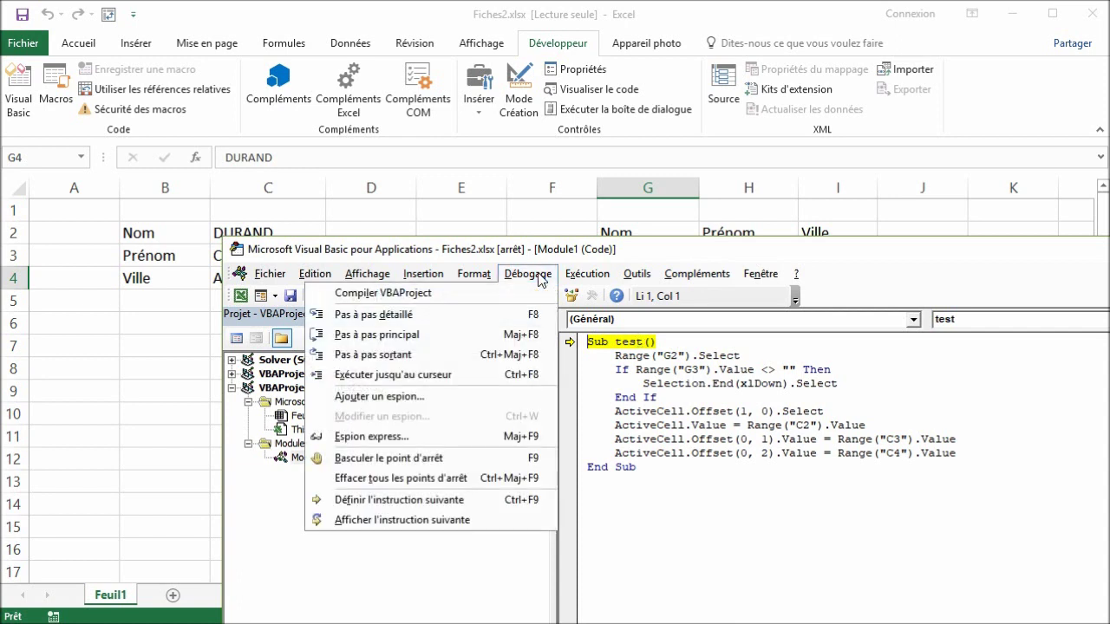
click(525, 320)
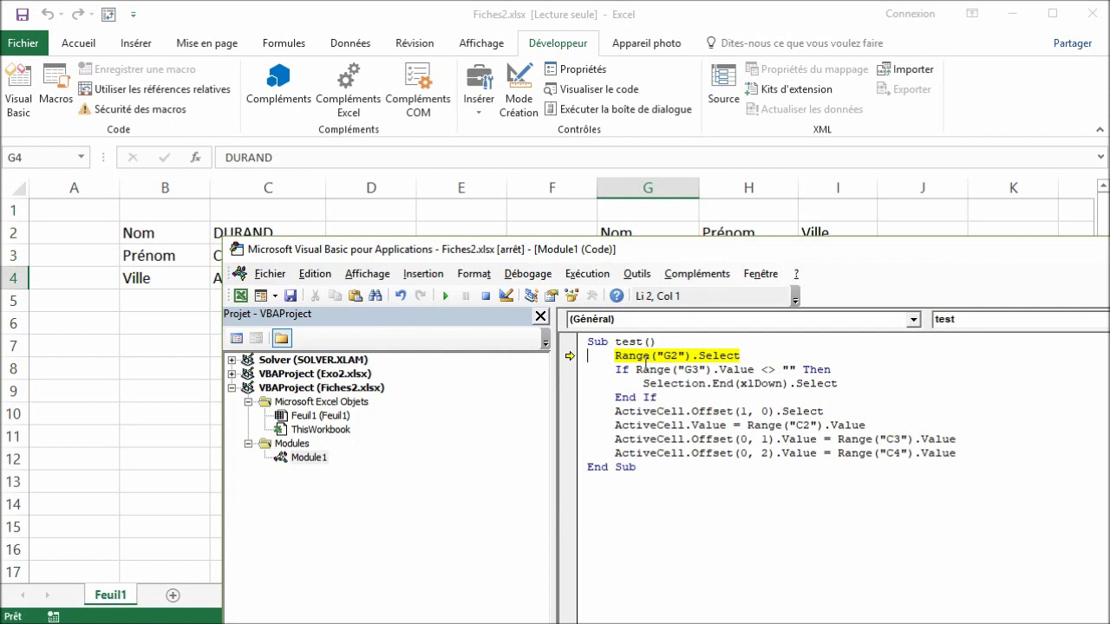
mouse_move(629, 453)
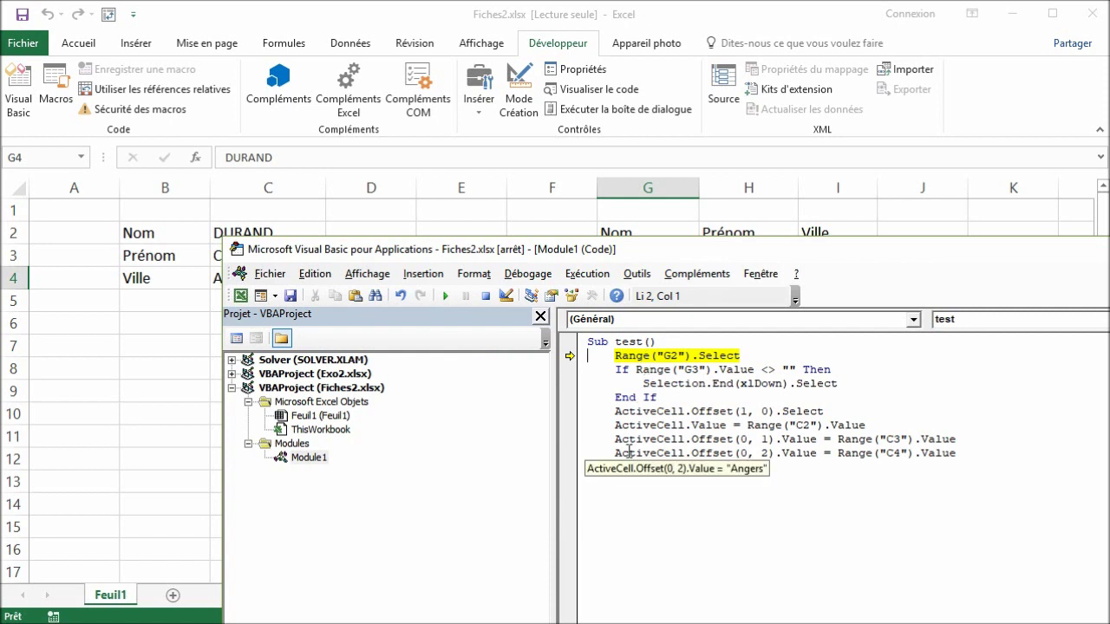
drag(576, 253, 559, 328)
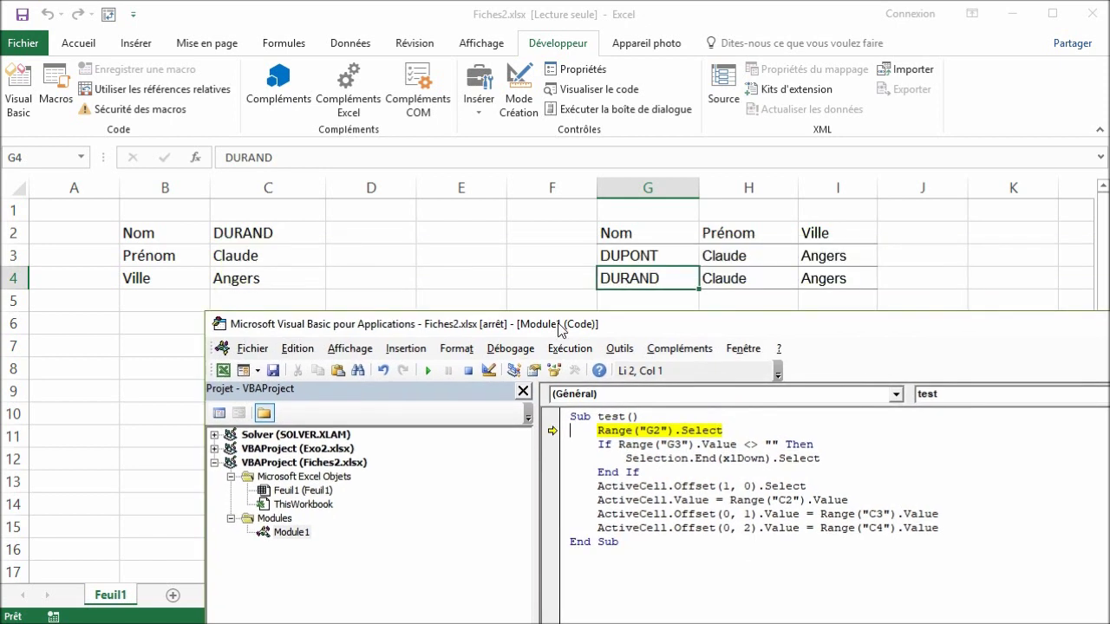
Step with F8 through selecting G2, the G3 check and the jump, down to empty row G5.
key(F8)
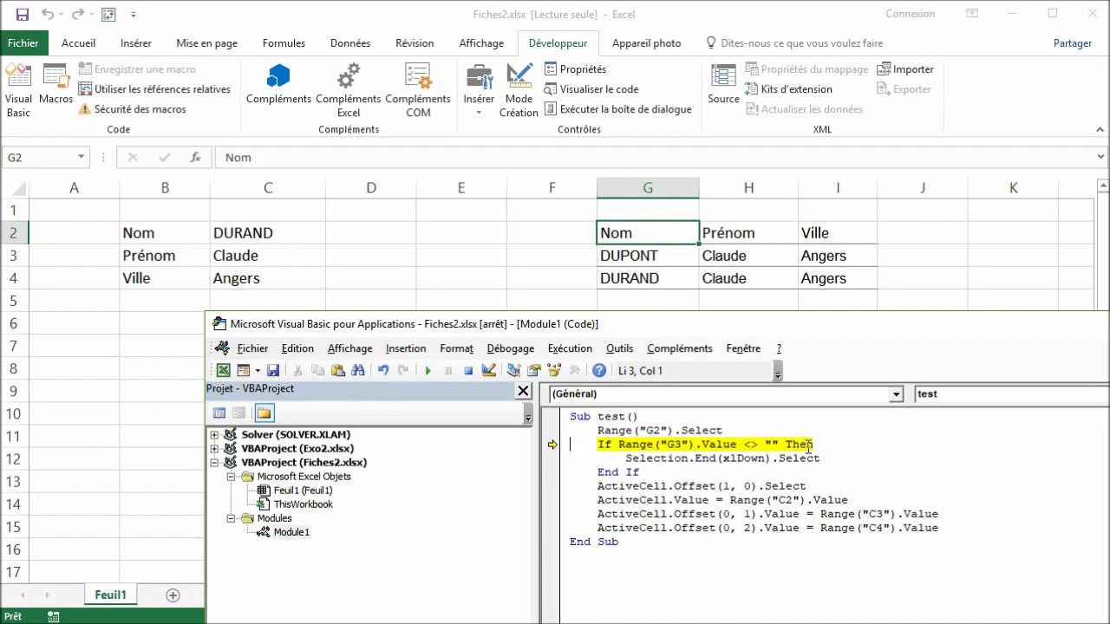
key(F8)
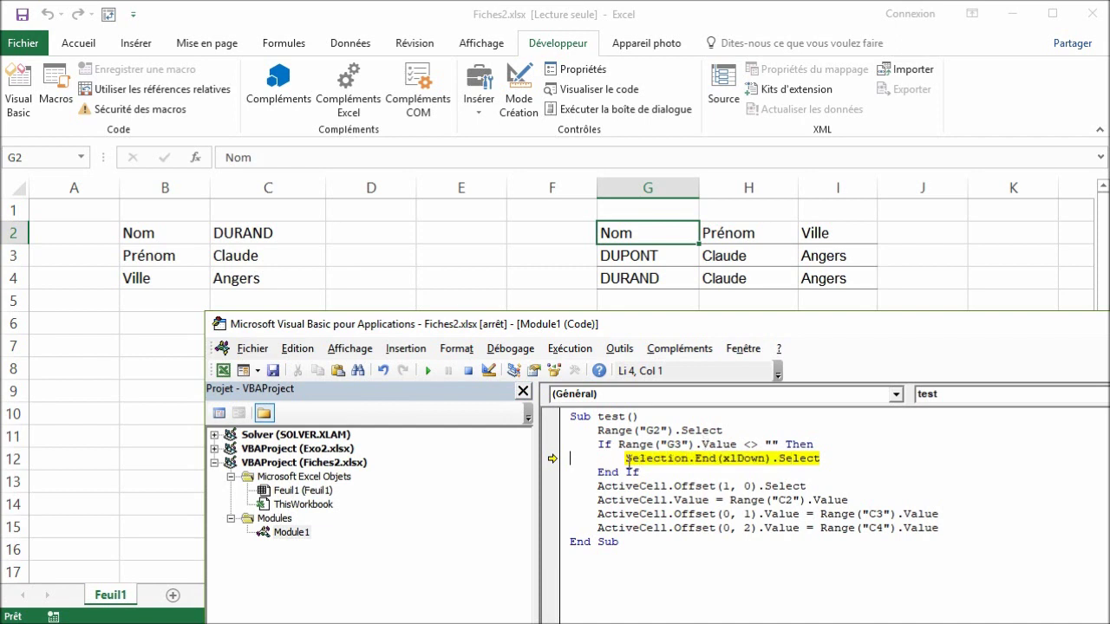
key(F8)
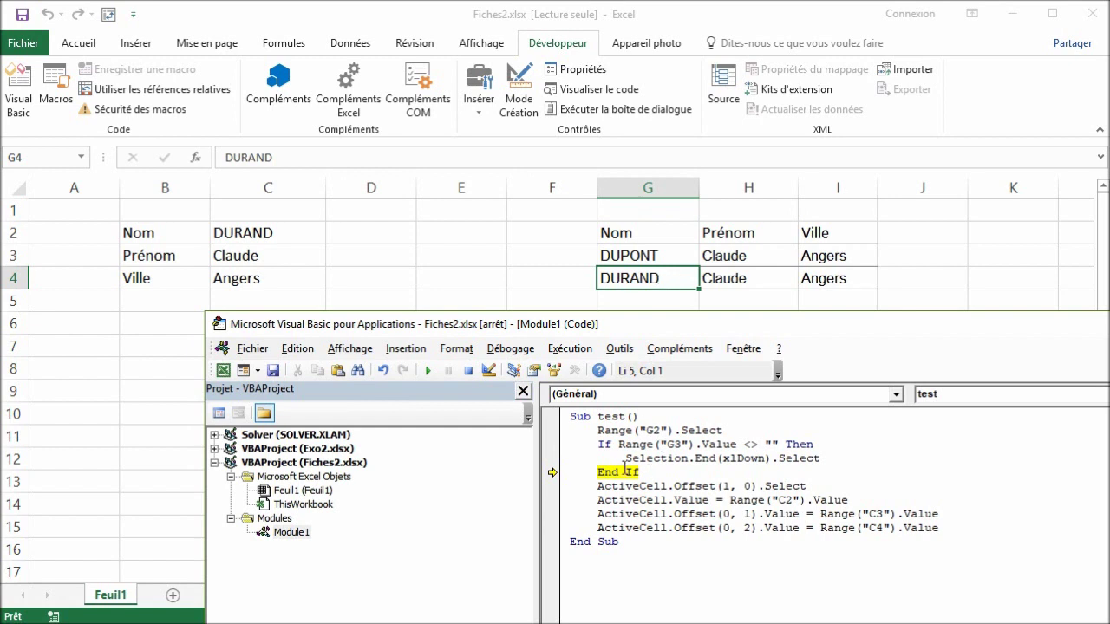
key(F8)
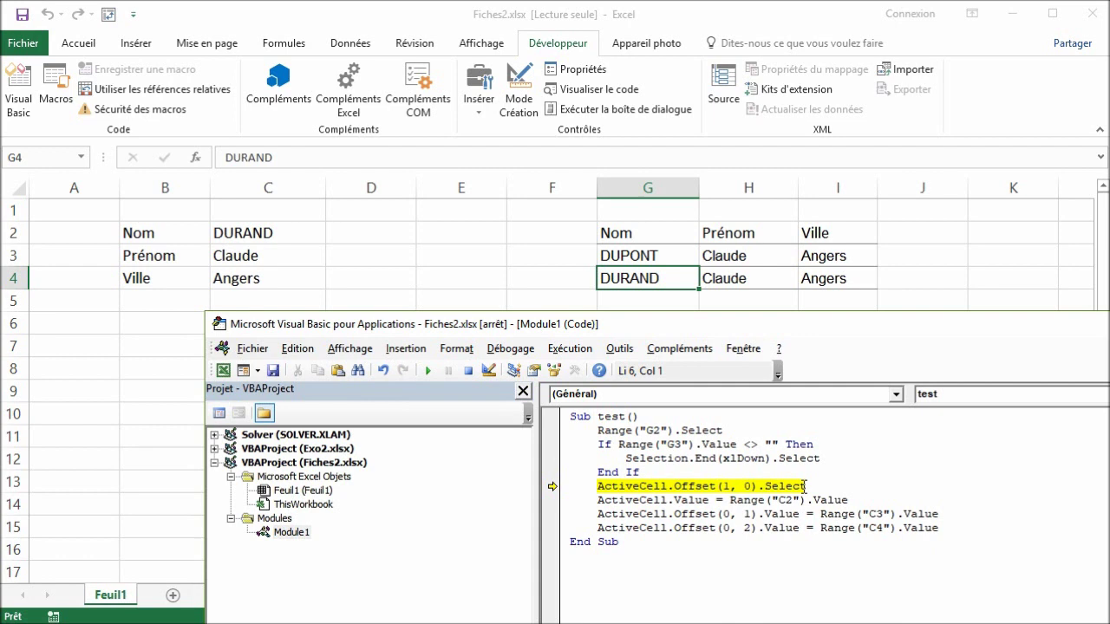
key(F8)
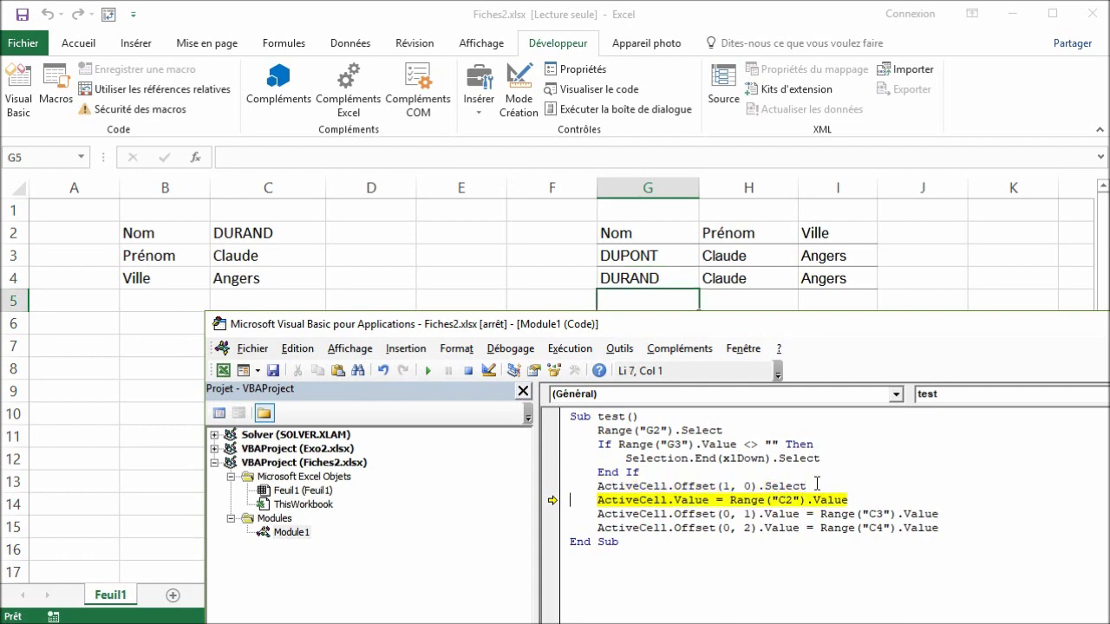
drag(745, 318, 737, 350)
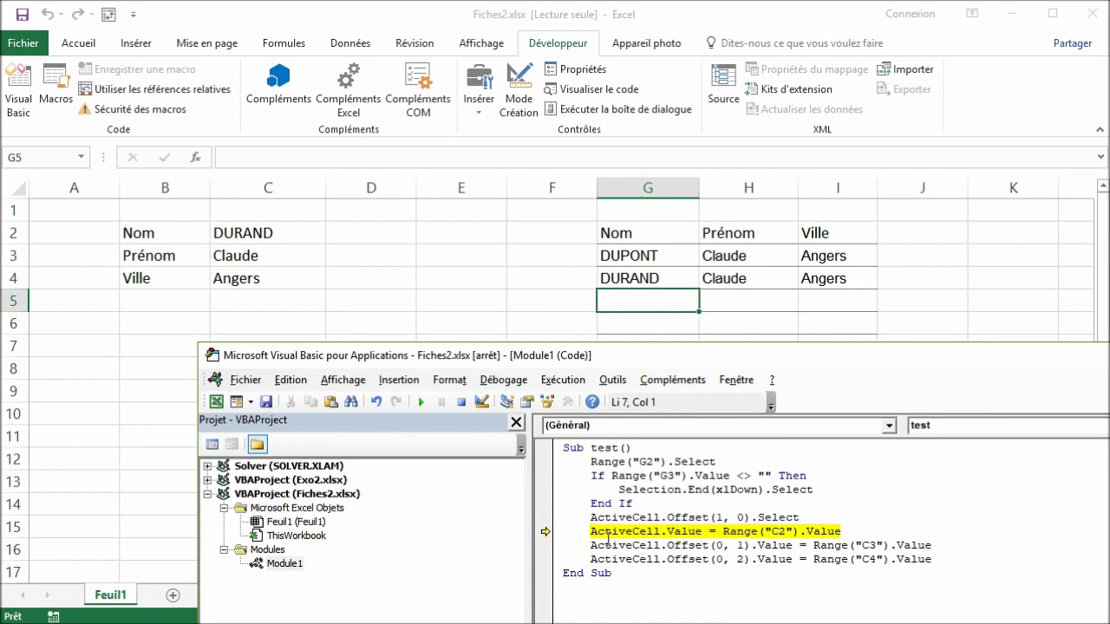
mouse_move(666, 501)
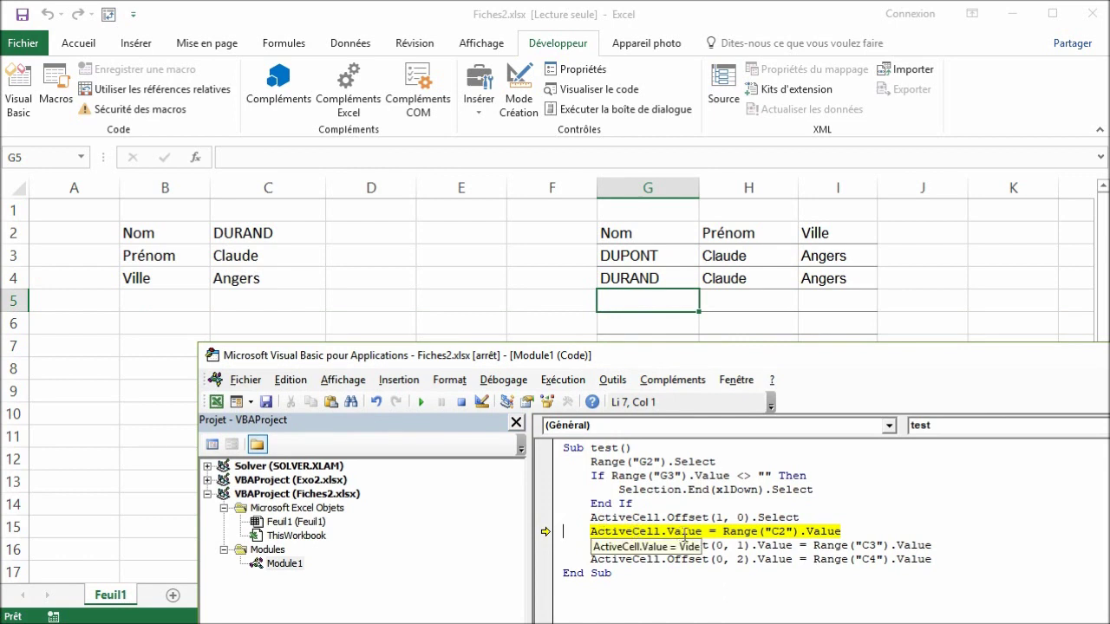
key(F8)
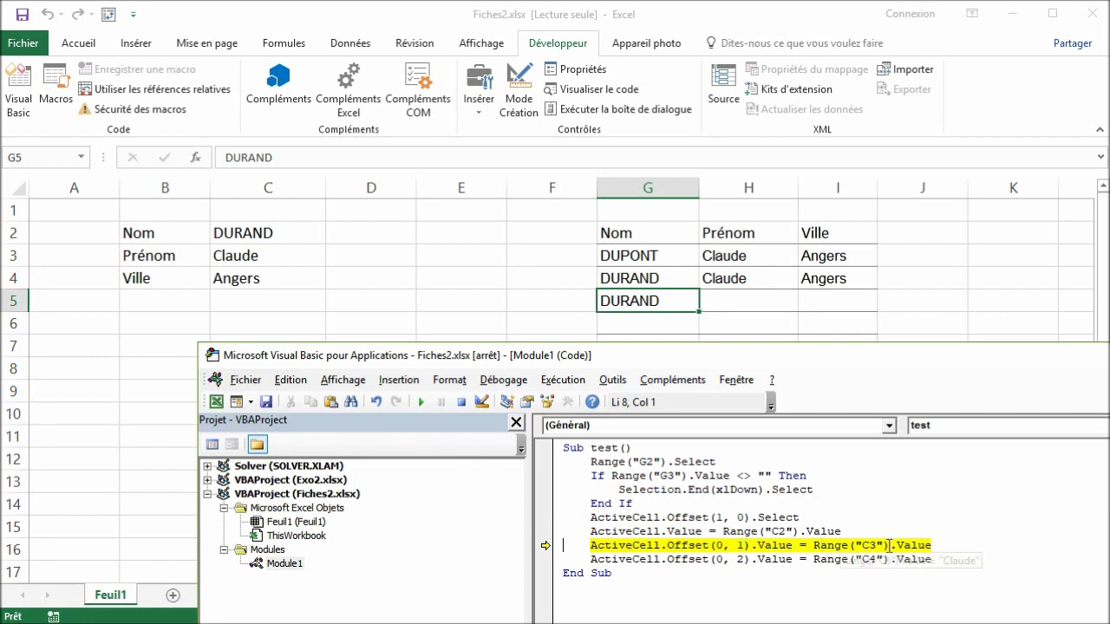
key(F8)
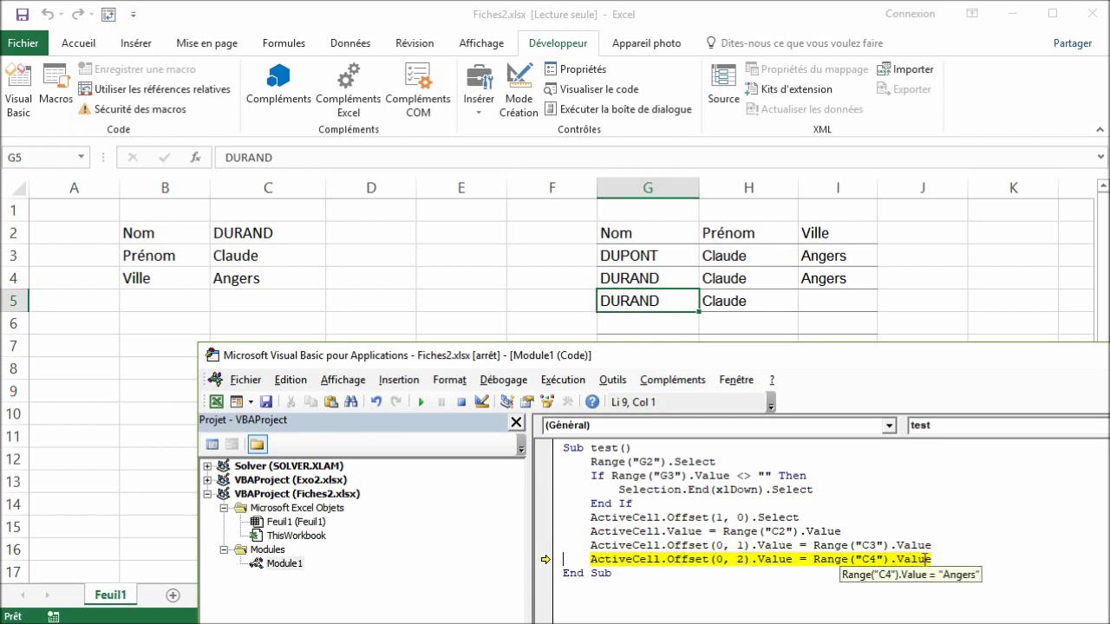
key(F8)
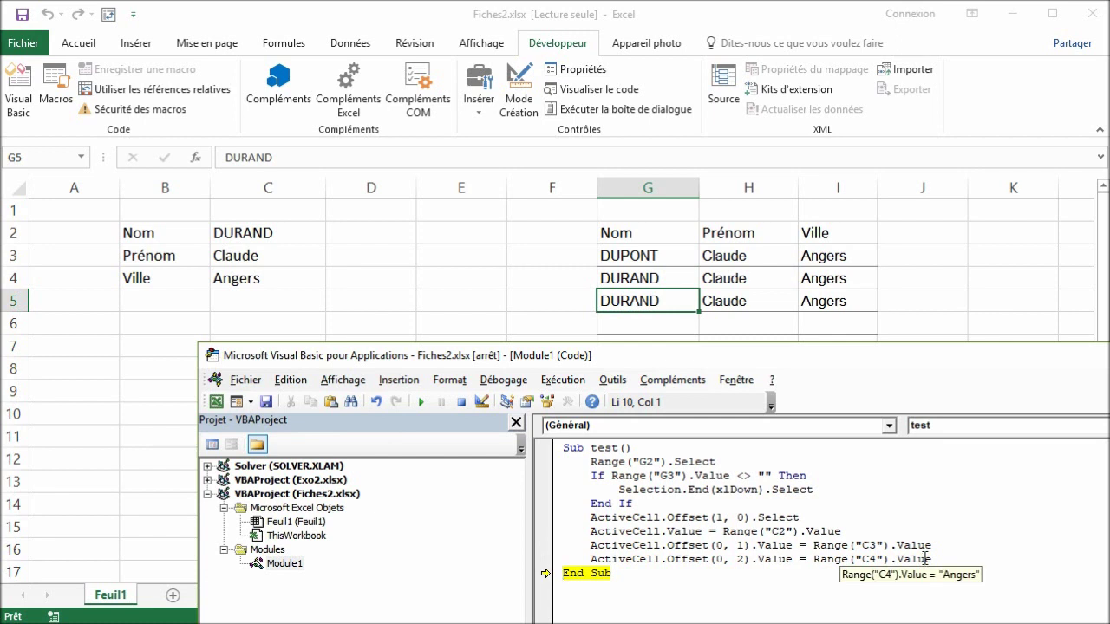
key(F8)
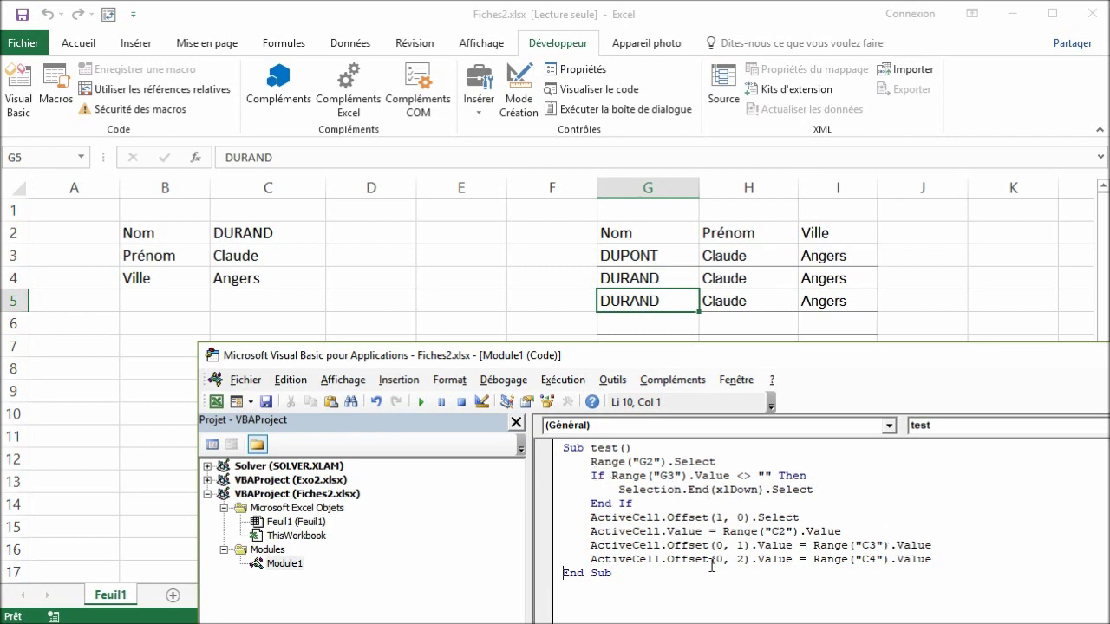
drag(826, 489, 618, 490)
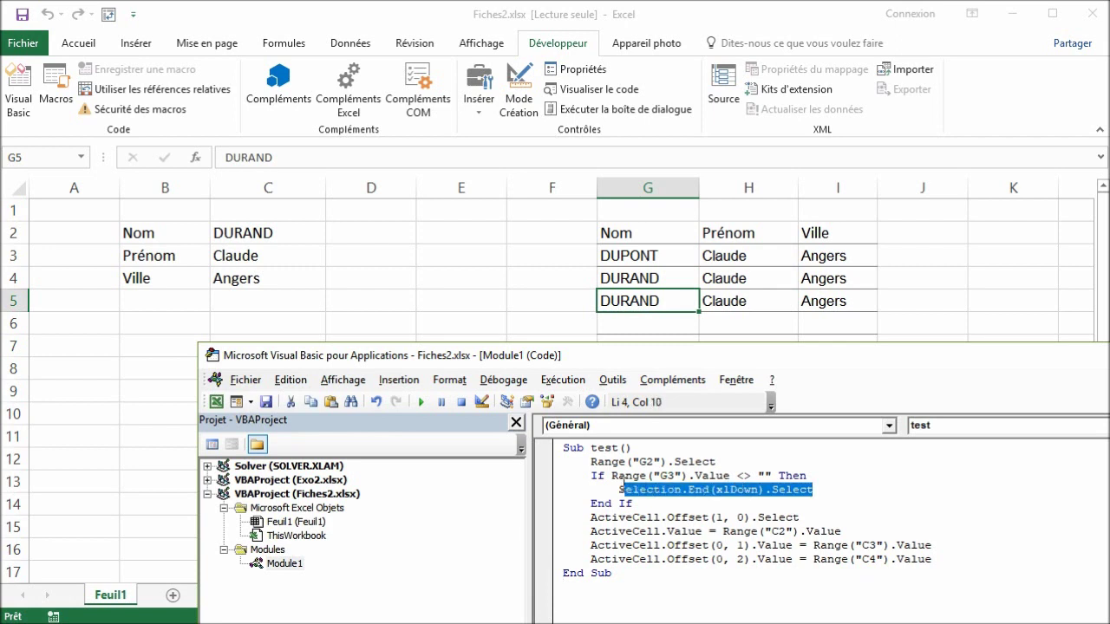